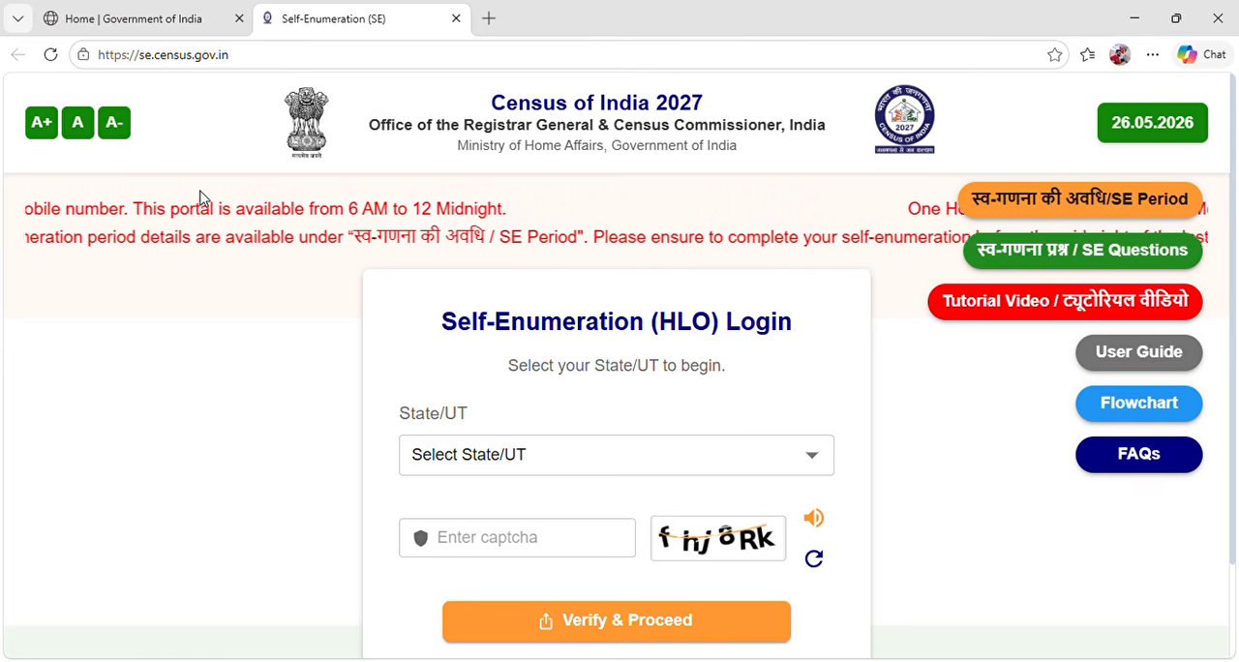
# Choose Jammu and Kashmir as the State/UT for the self-enumeration login
pyautogui.scroll(-1, 201, 198)
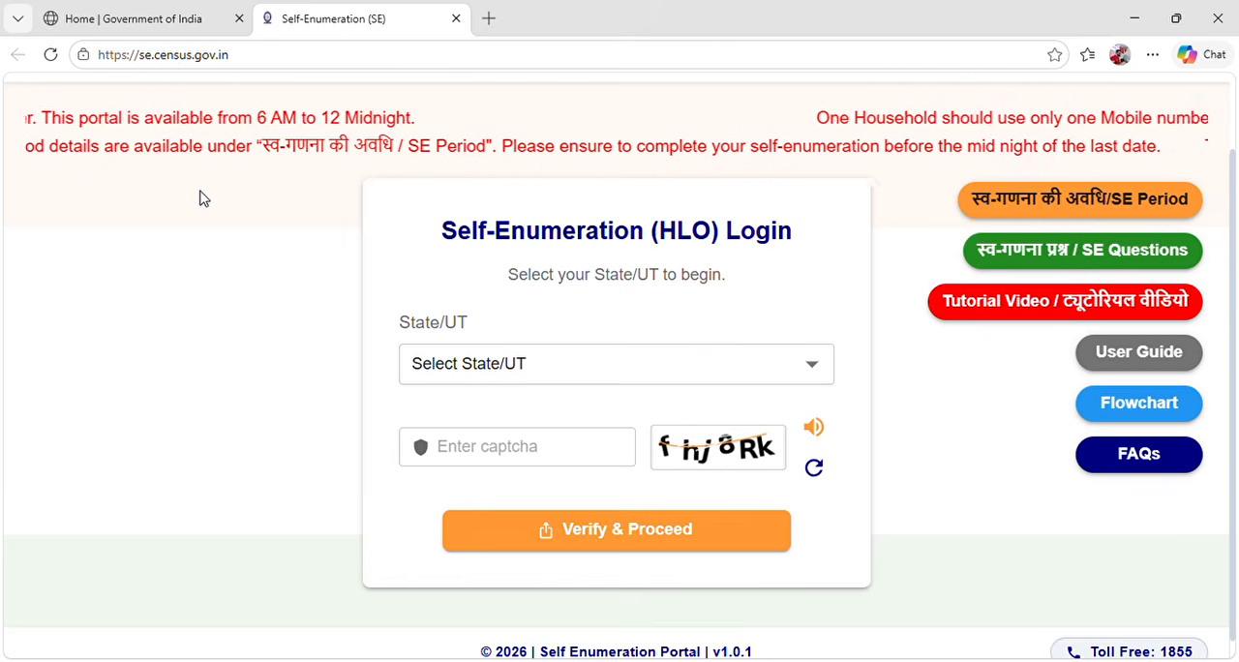
pyautogui.scroll(1, 201, 198)
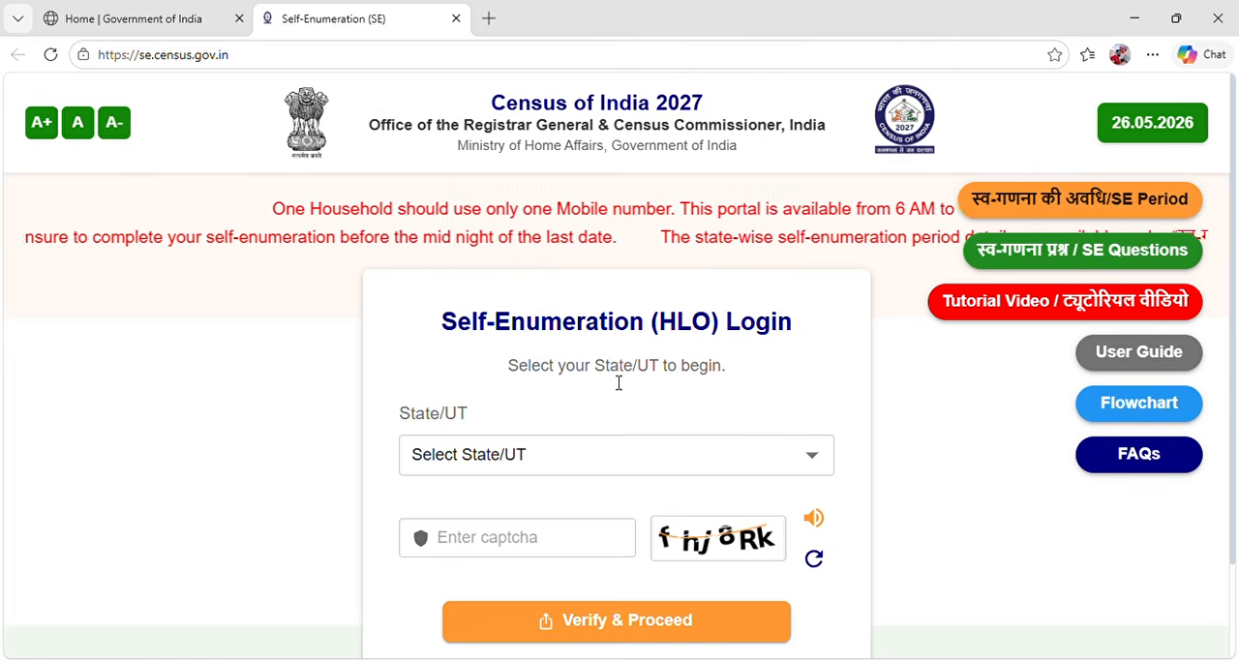
pyautogui.click(654, 466)
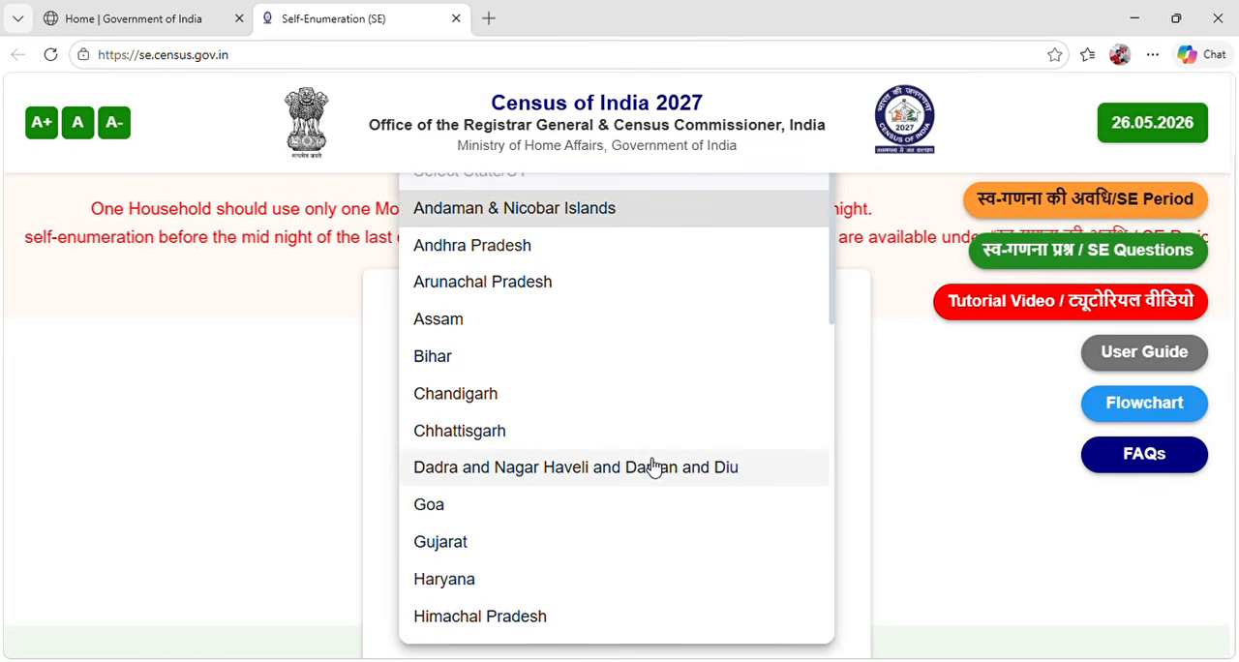
pyautogui.scroll(-1, 610, 494)
pyautogui.click(587, 474)
# Try to verify the state selection with the displayed captcha, and dismiss the resulting message
pyautogui.scroll(-1, 579, 484)
pyautogui.click(518, 455)
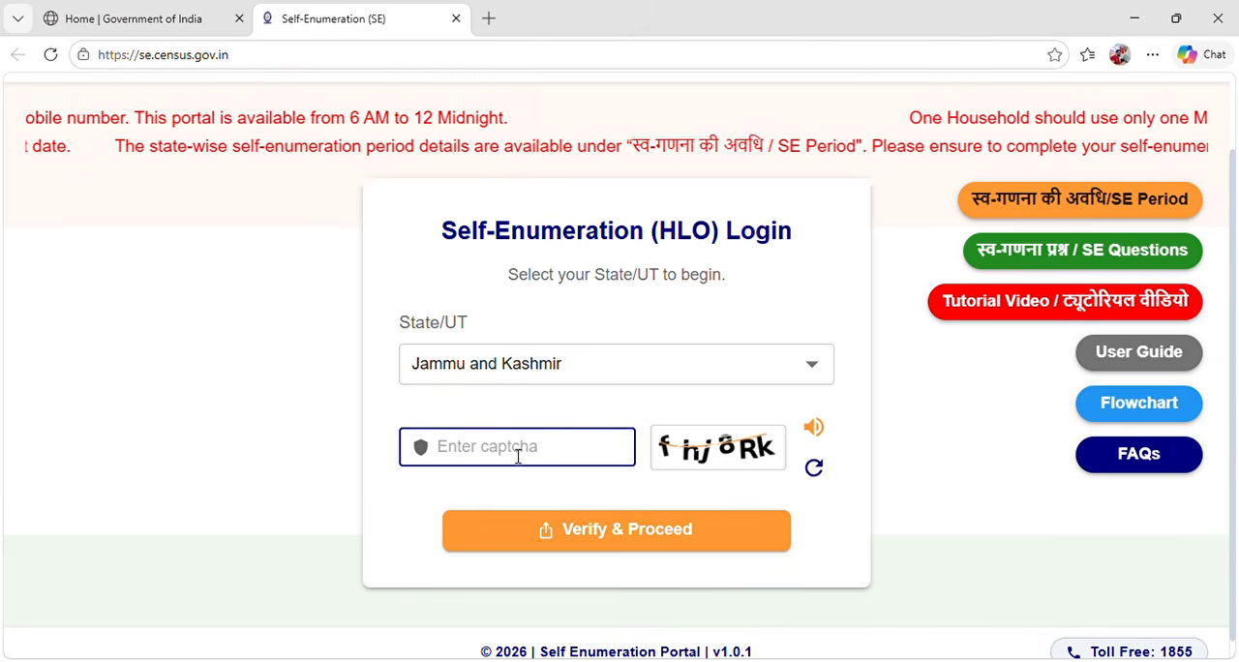
pyautogui.write('f')
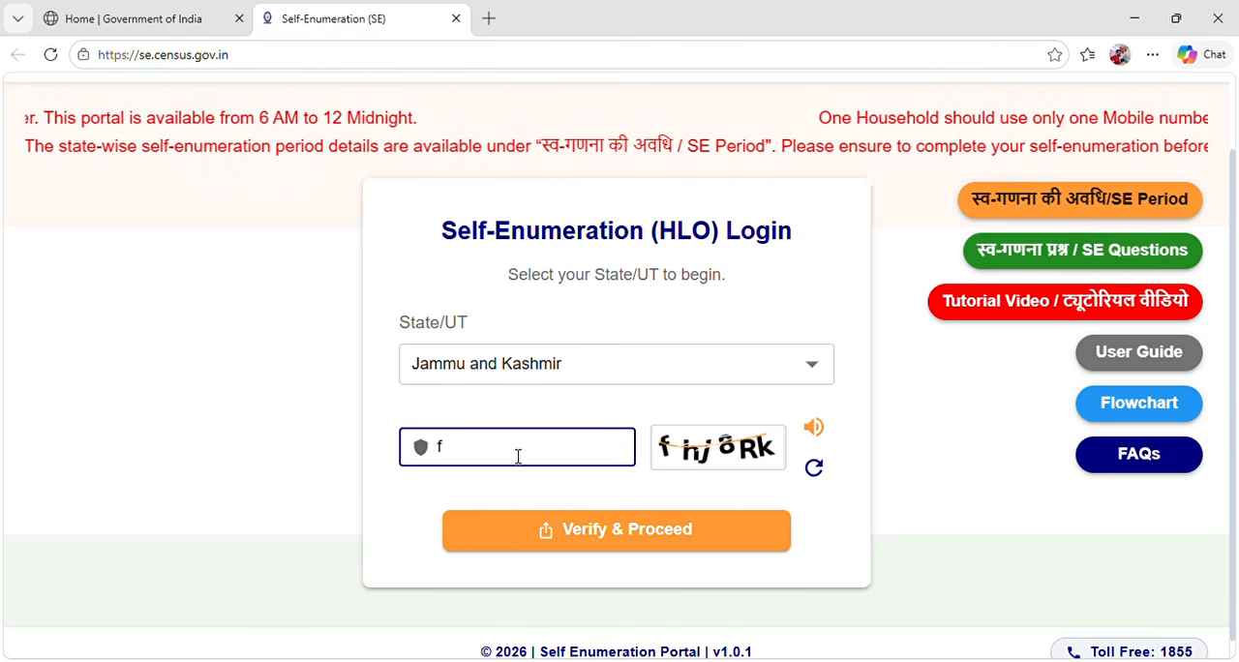
pyautogui.write('hj')
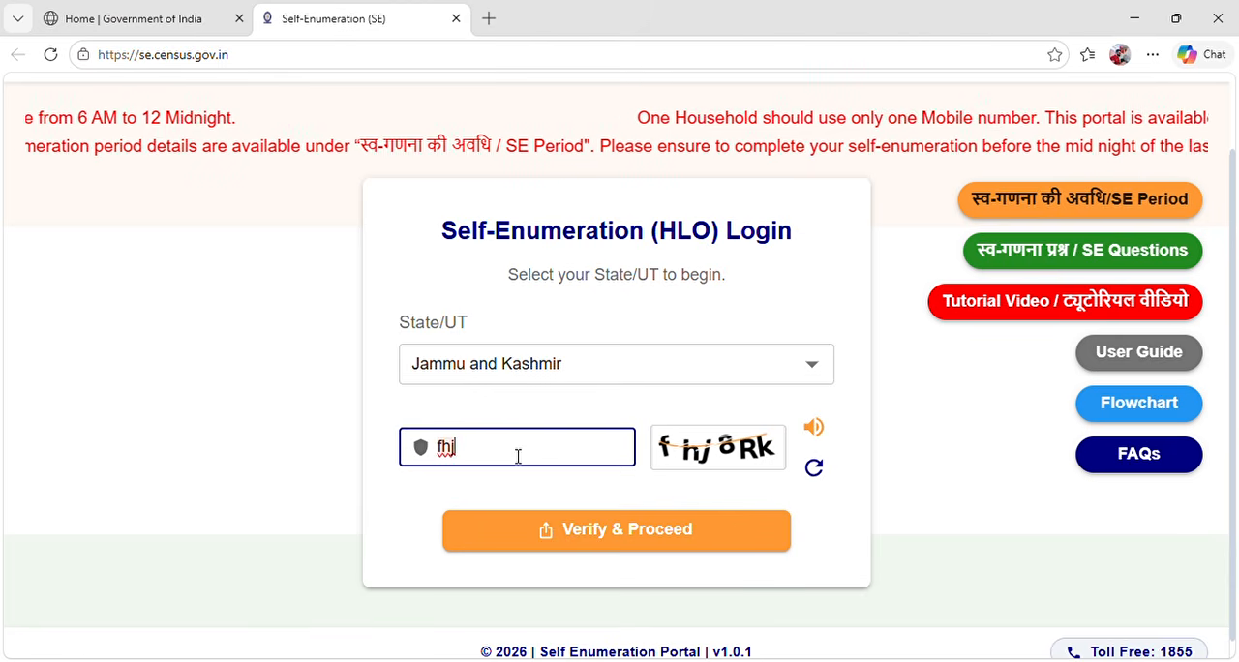
pyautogui.write('8')
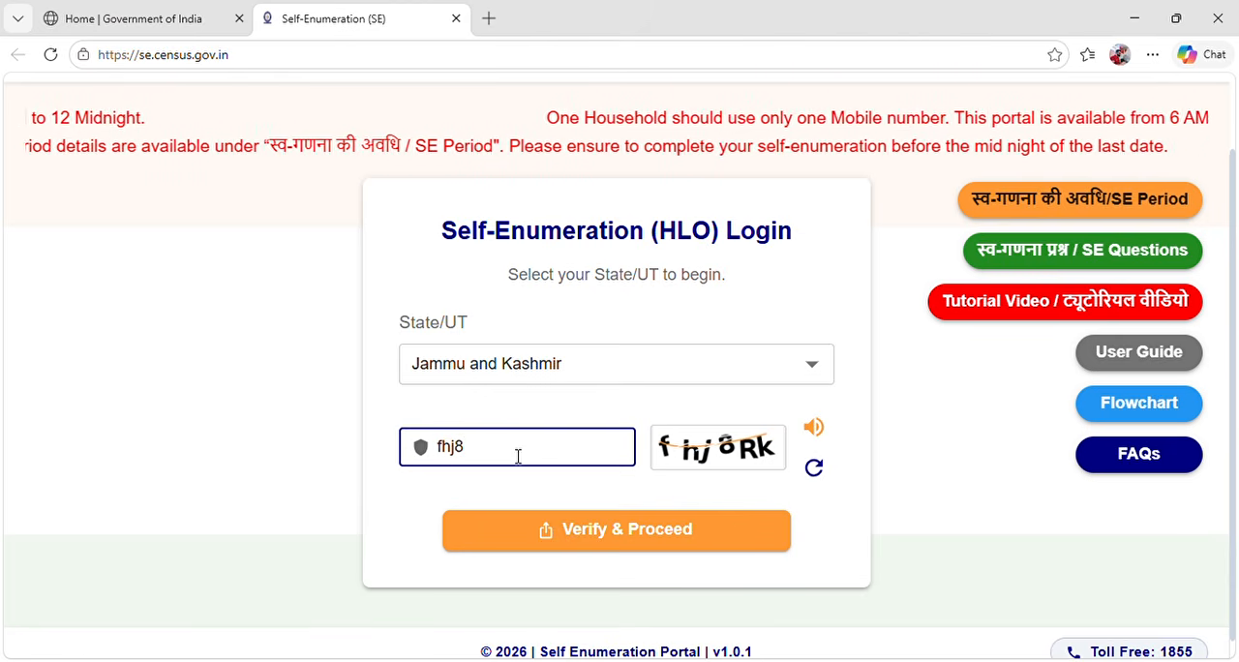
pyautogui.write('Rk')
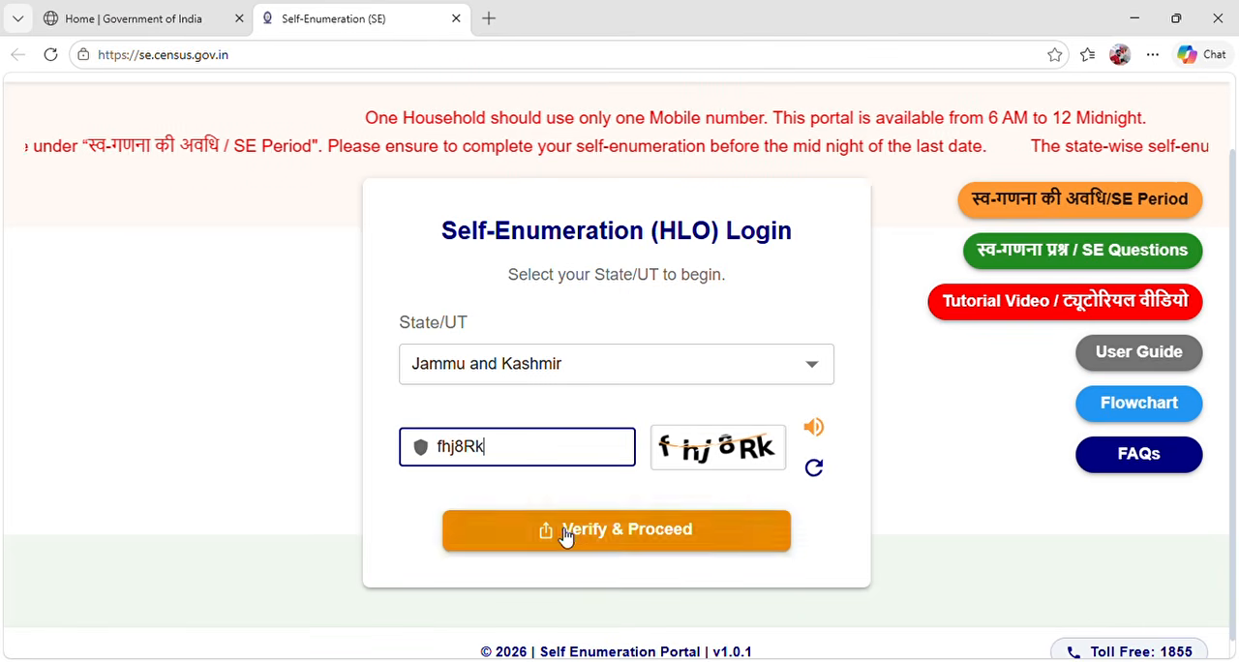
pyautogui.click(566, 534)
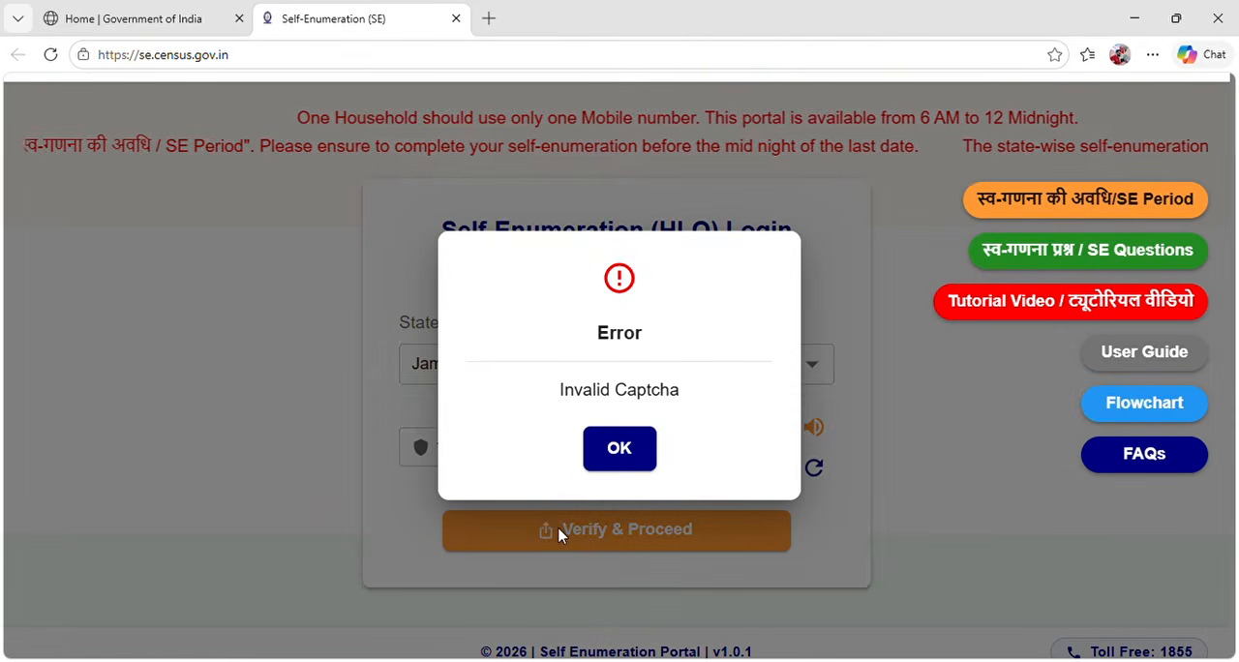
pyautogui.click(602, 469)
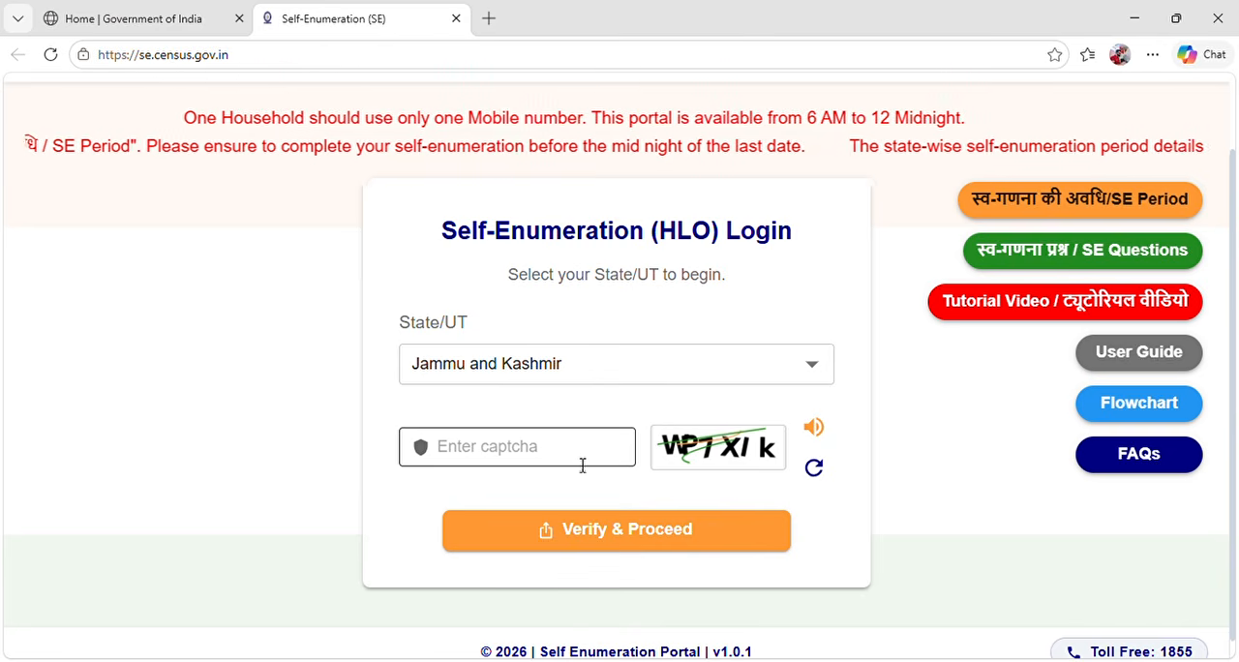
# Enter the refreshed captcha and submit the state selection for verification
pyautogui.click(545, 457)
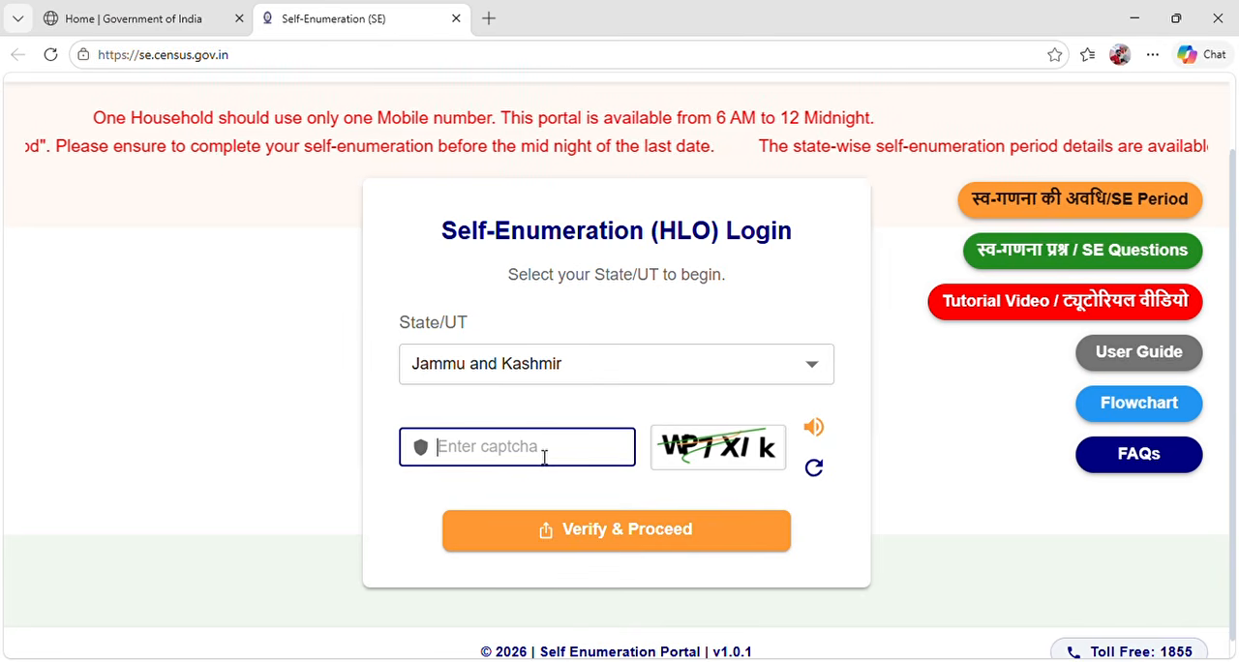
pyautogui.write('WP7XIk')
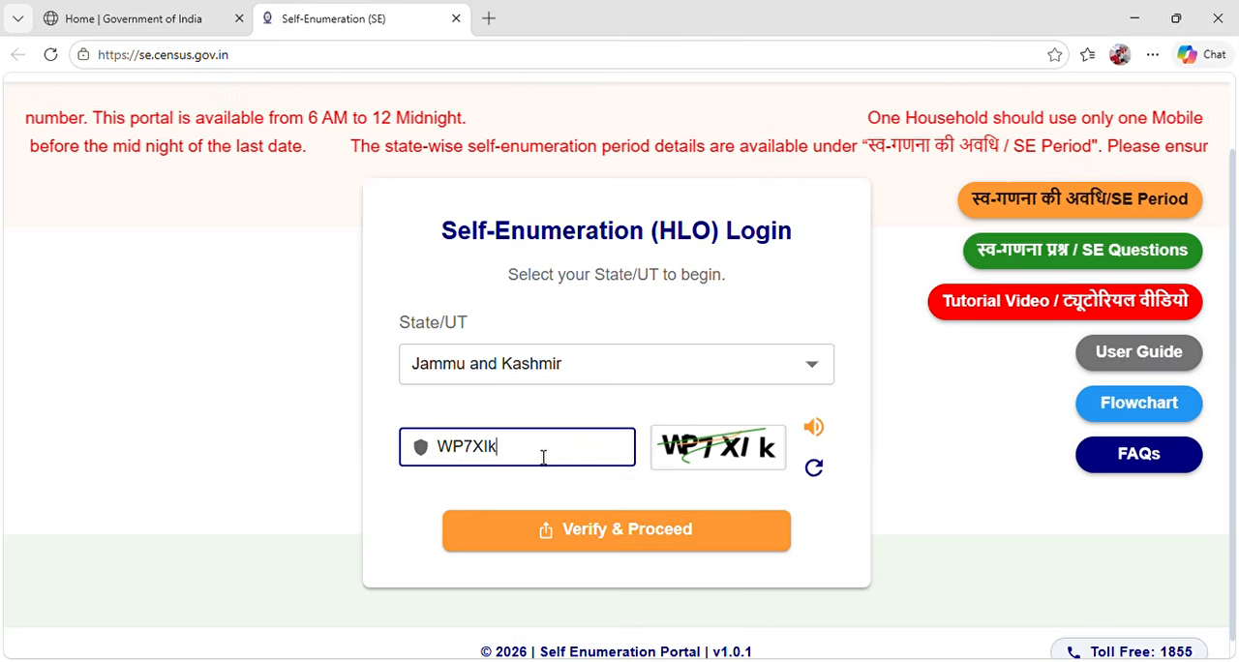
pyautogui.click(563, 550)
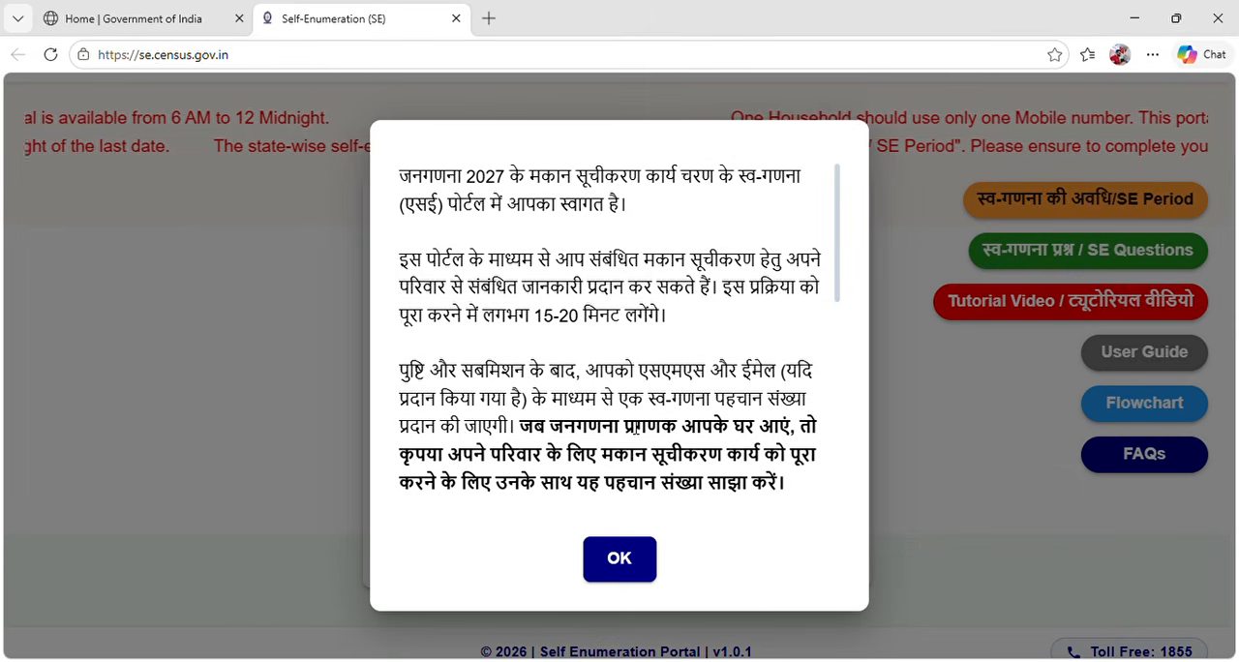
# Read through the self-enumeration portal's welcome notice to its end and accept it
pyautogui.scroll(-4, 636, 429)
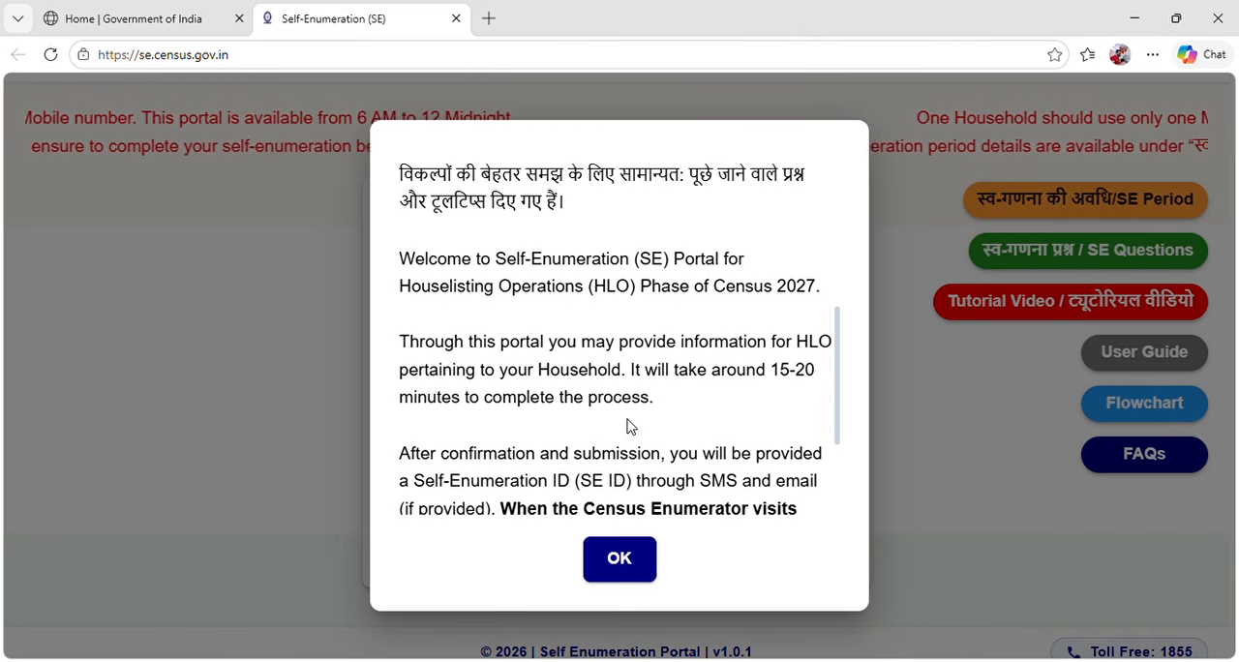
pyautogui.scroll(-3, 628, 425)
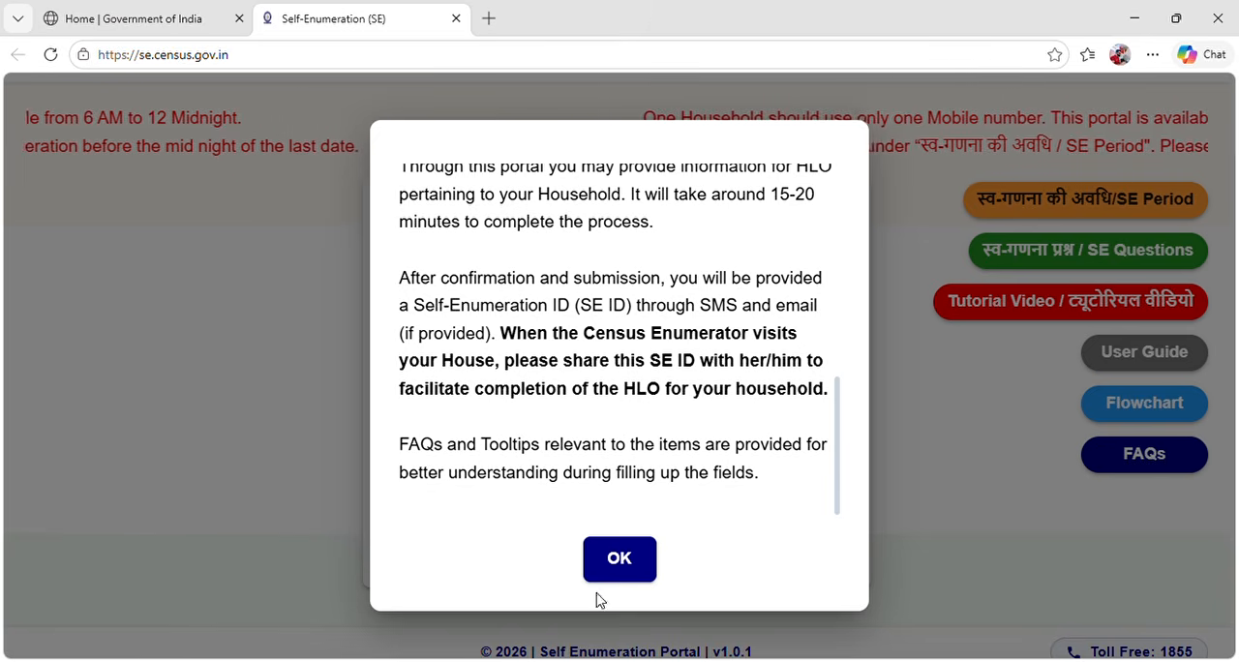
pyautogui.click(613, 569)
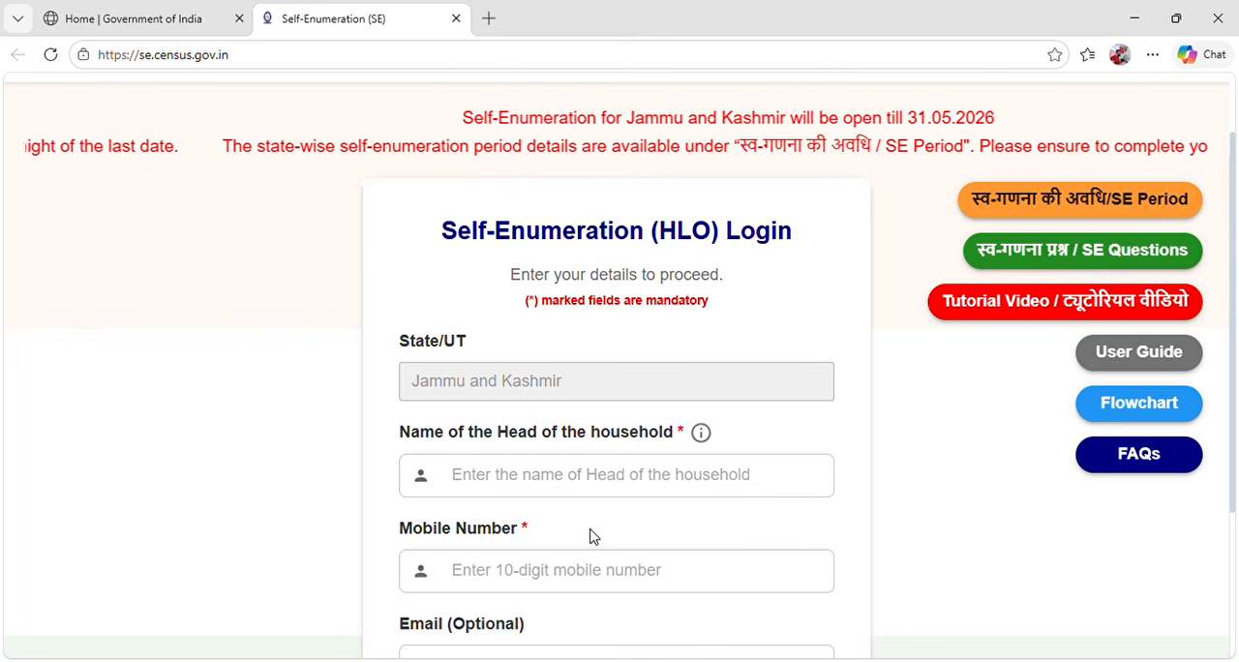
# Acknowledge the important notice and enter the full name of the head of the household
pyautogui.click(589, 493)
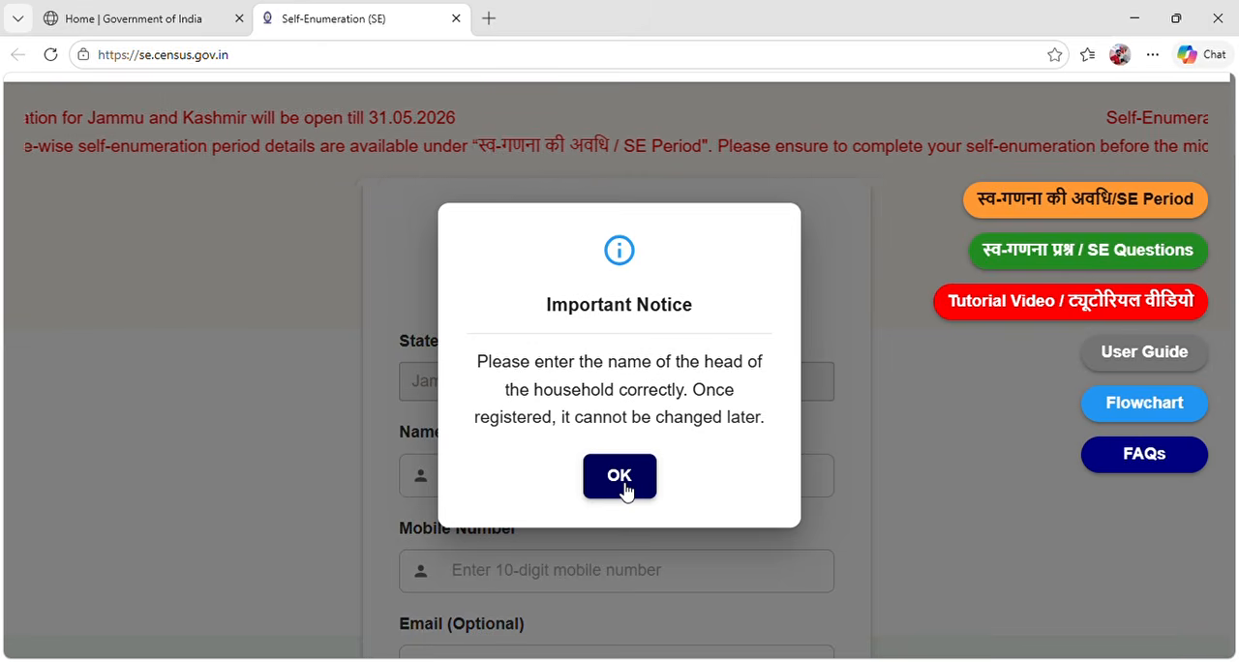
pyautogui.click(624, 489)
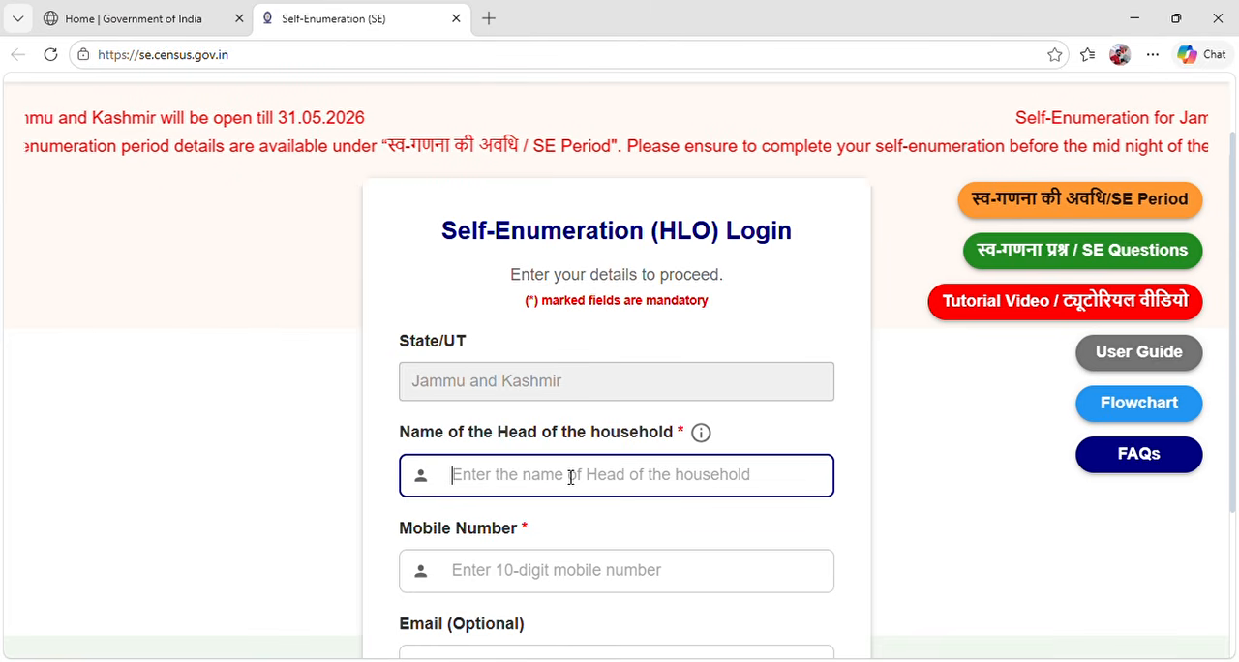
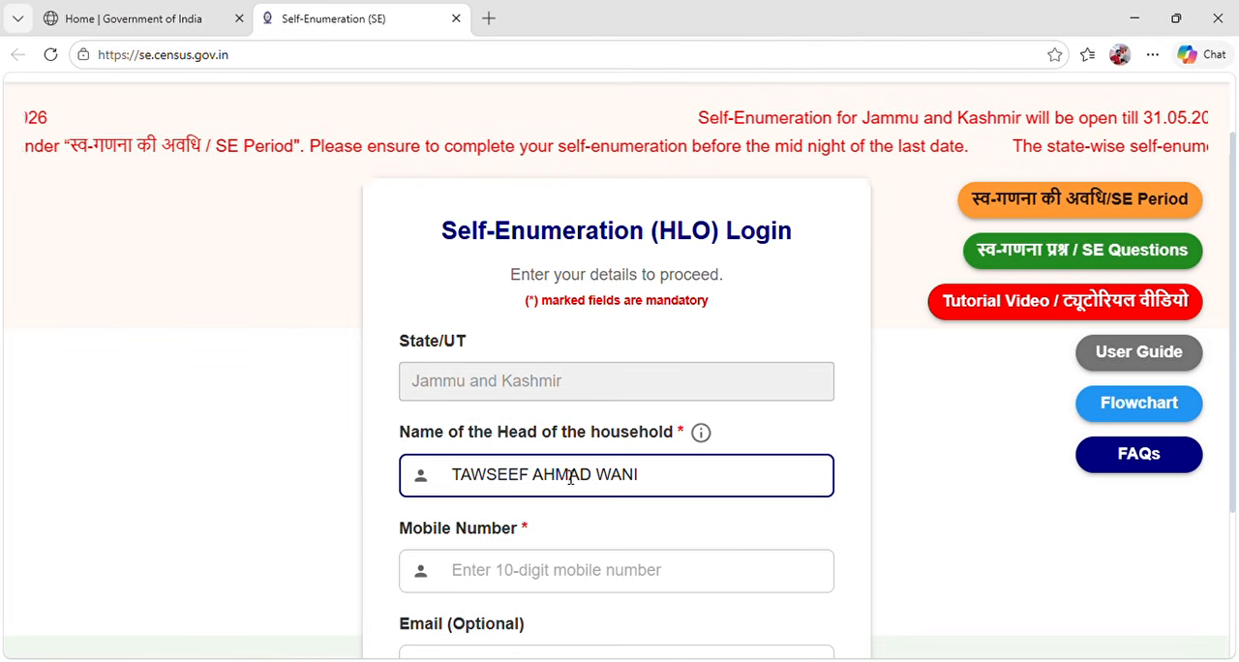
# Enter the 10-digit mobile number, leave the optional email blank, and submit the details to request an OTP
pyautogui.click(538, 584)
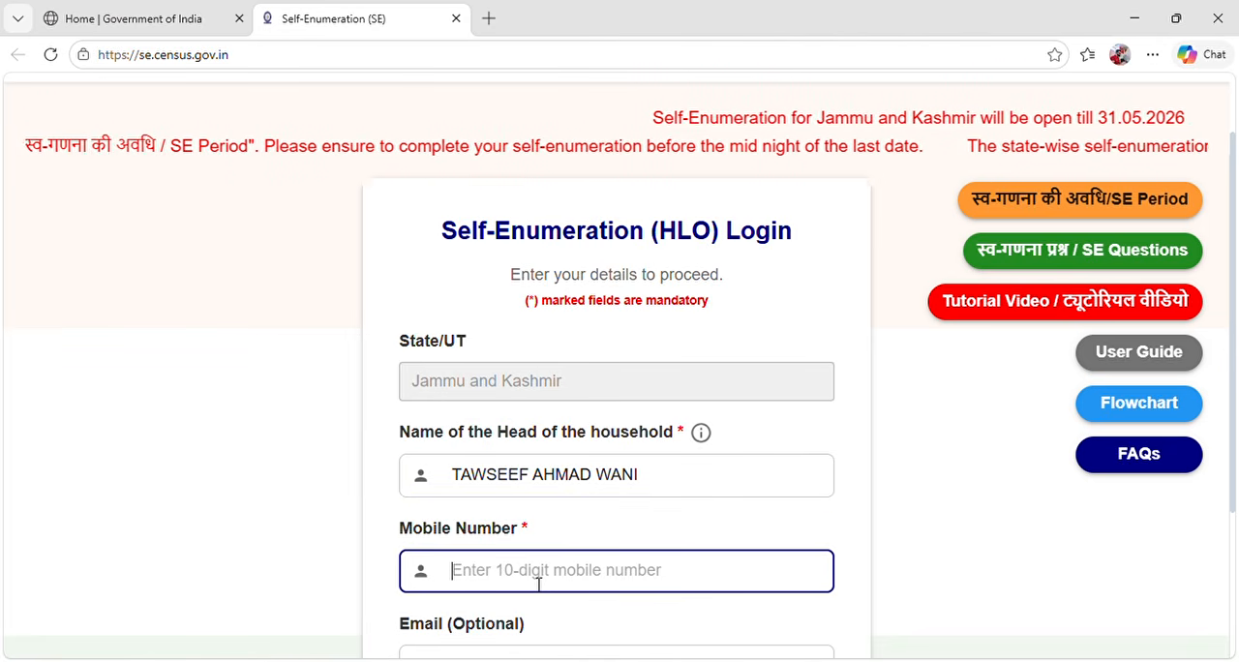
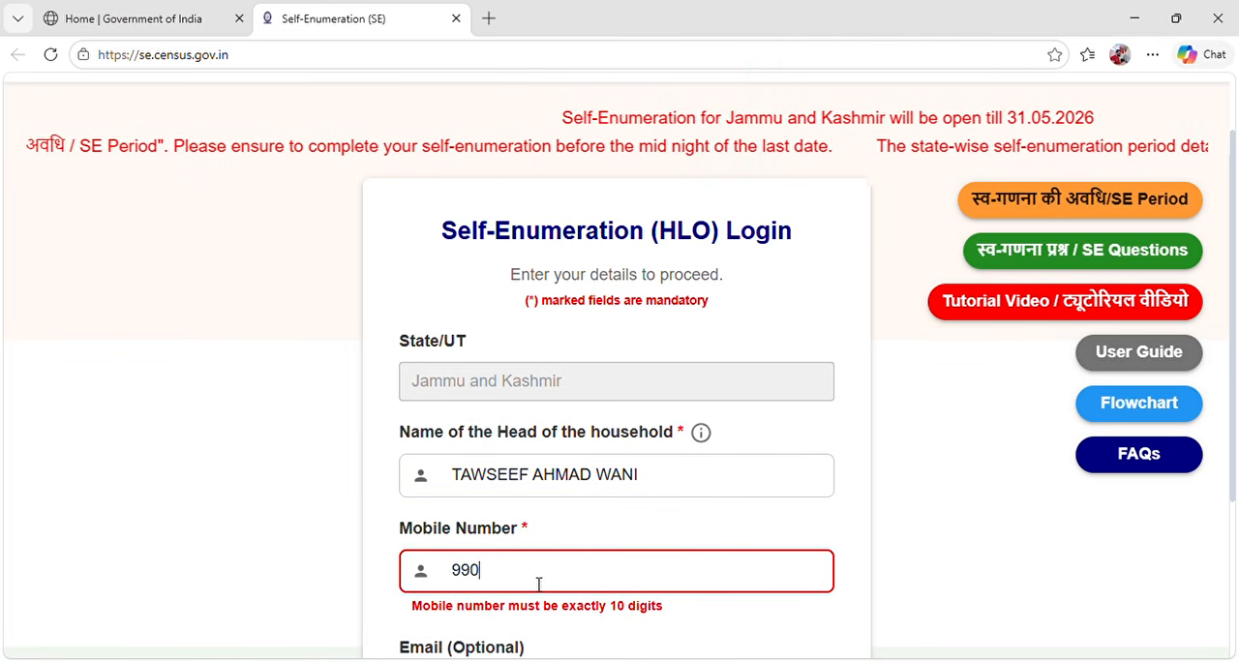
pyautogui.scroll(-1, 522, 582)
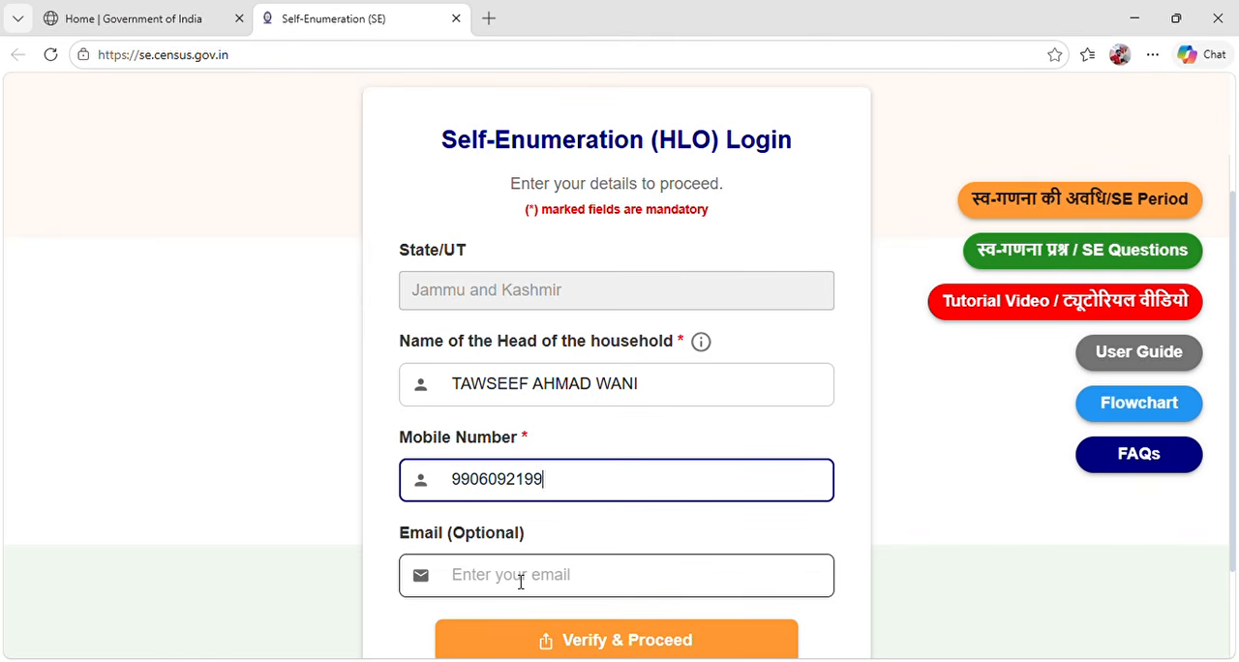
pyautogui.scroll(-1, 518, 590)
pyautogui.click(641, 568)
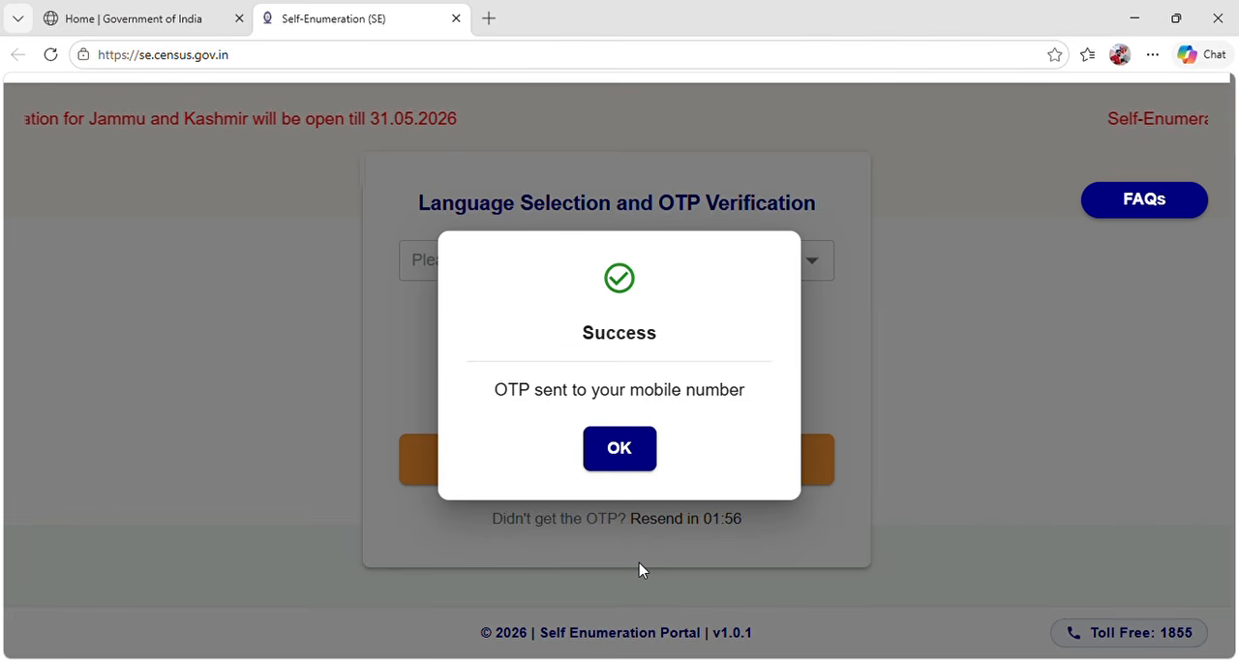
pyautogui.click(619, 463)
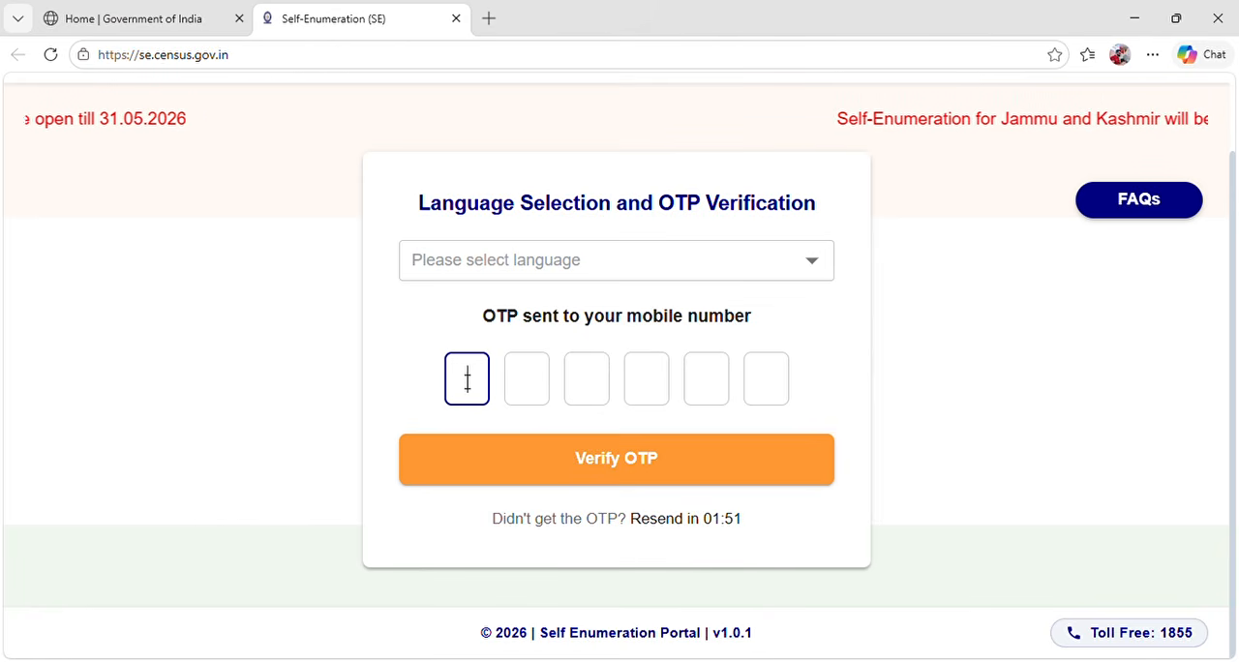
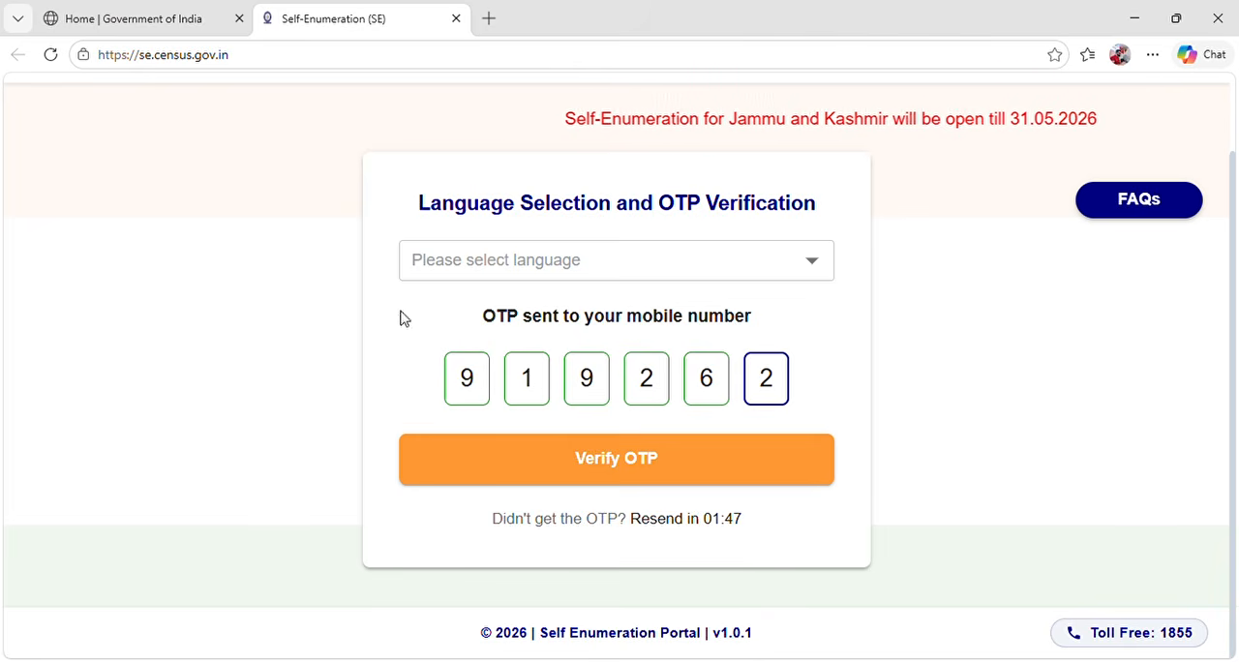
# Fill in the six-digit OTP, choose English as the language, and try to verify the OTP
pyautogui.click(808, 270)
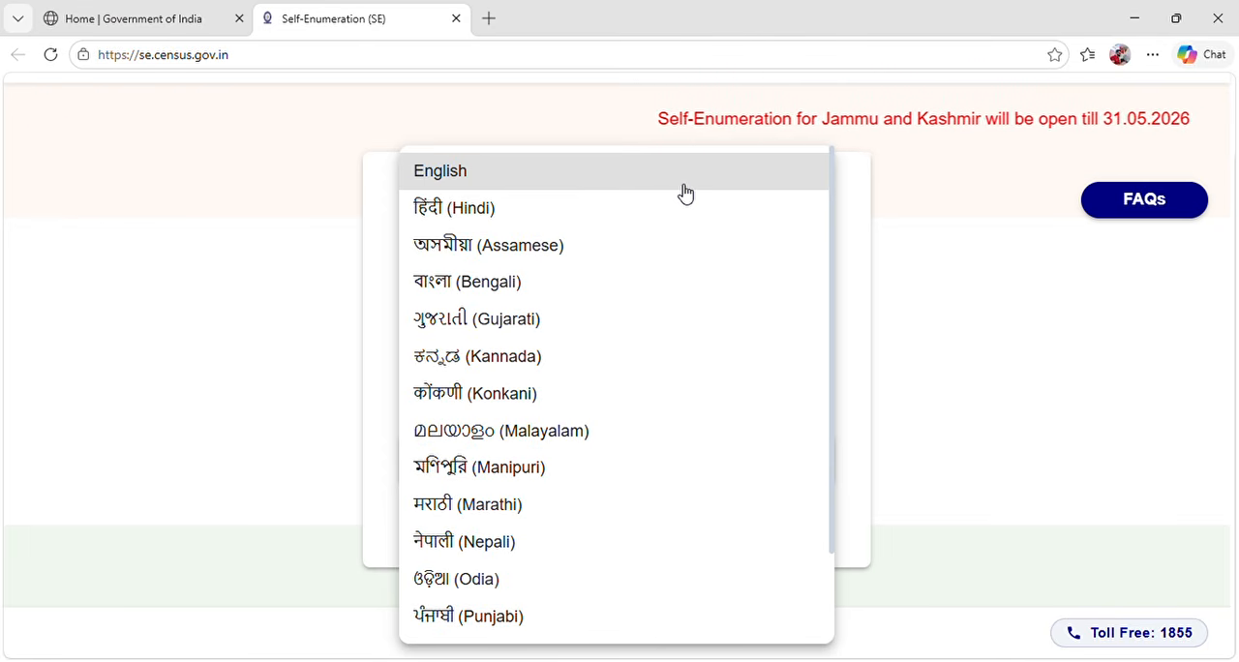
pyautogui.click(580, 181)
pyautogui.click(645, 477)
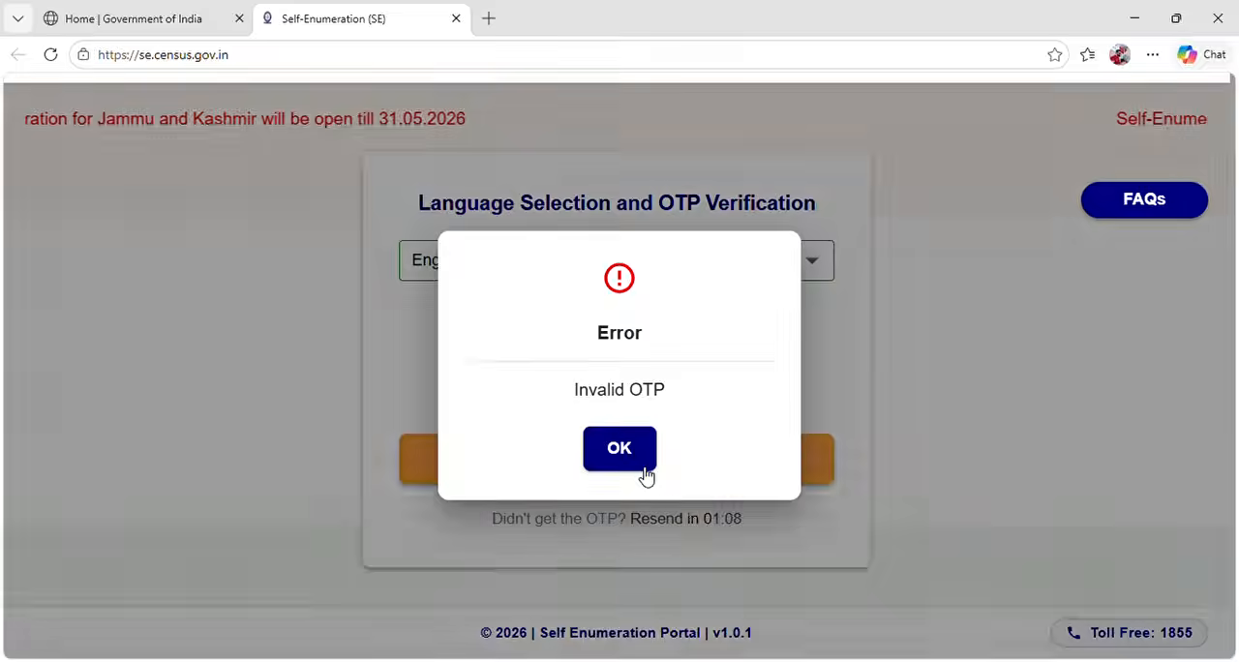
pyautogui.click(620, 460)
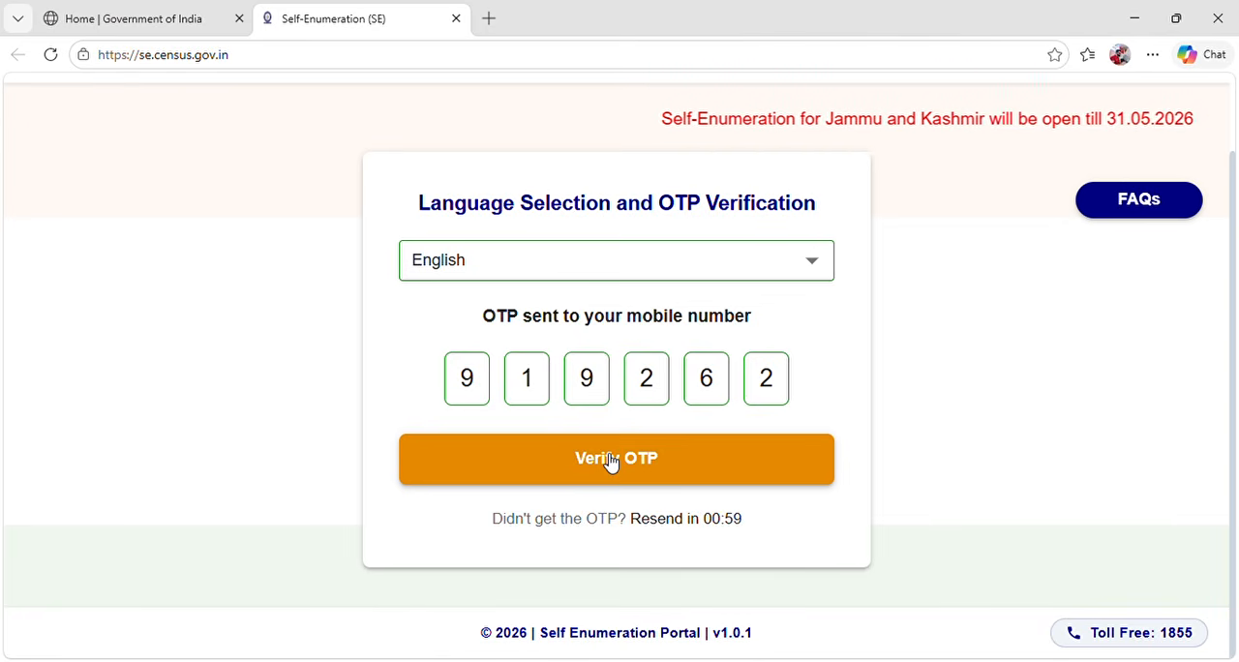
# Correct the fourth digit of the OTP, verify it, and acknowledge the house location marking instructions
pyautogui.click(642, 378)
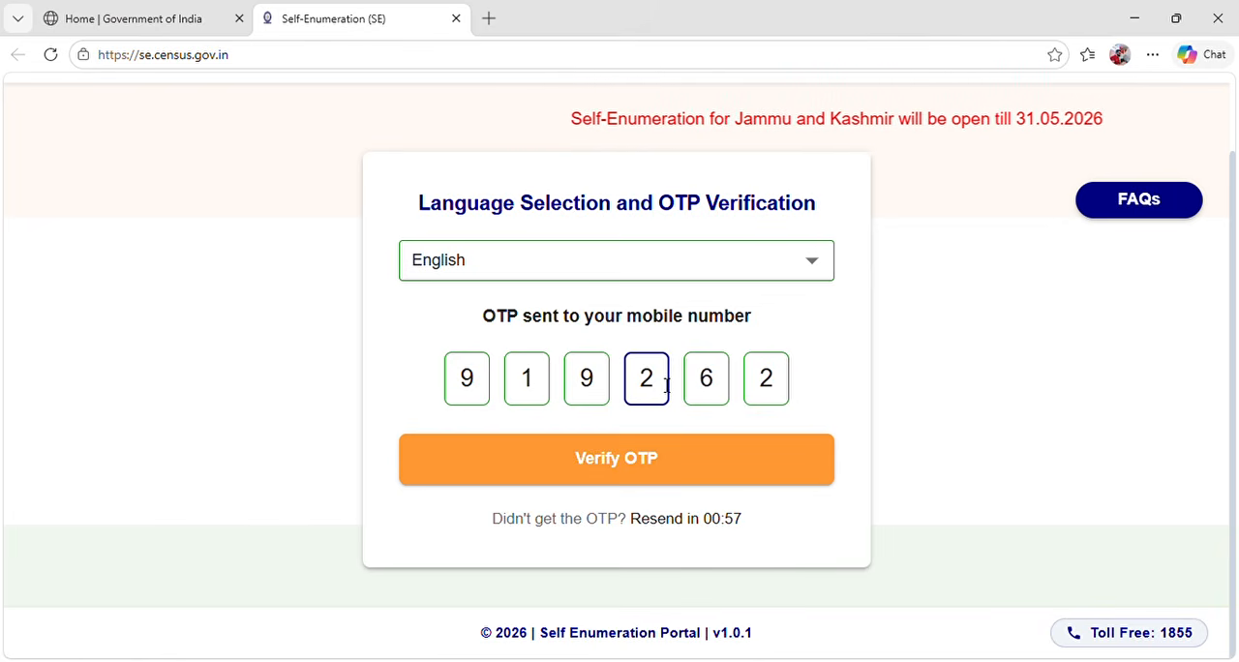
pyautogui.press('BackSpace')
pyautogui.write('1')
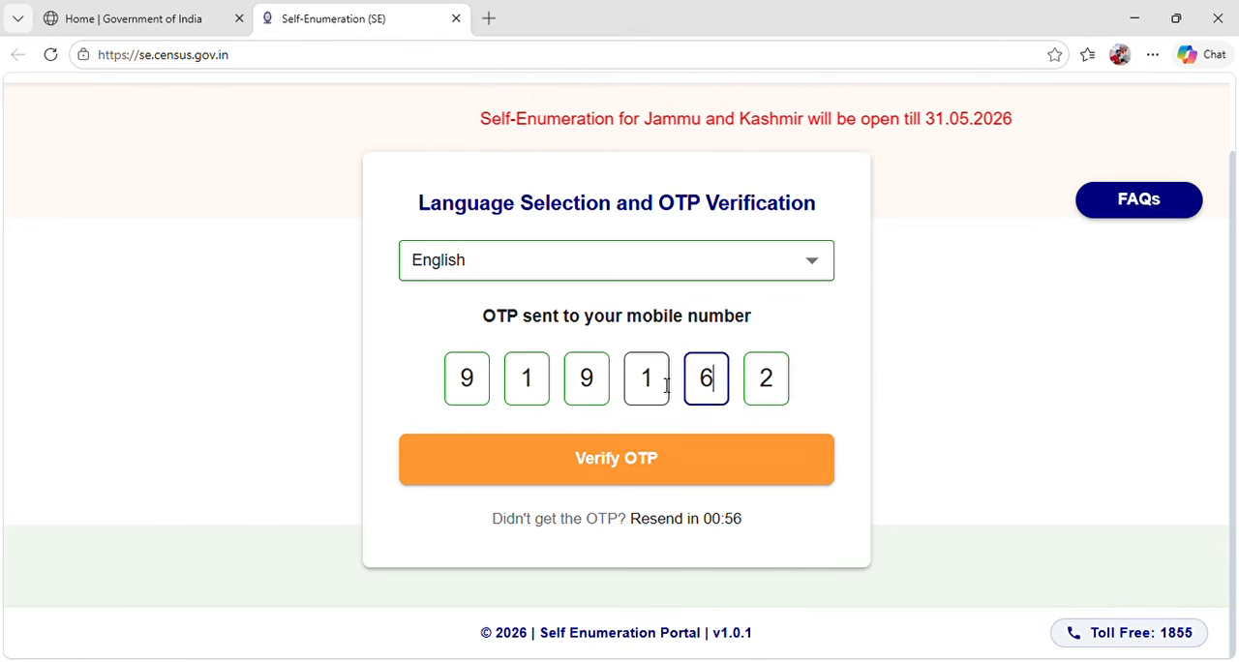
pyautogui.click(648, 469)
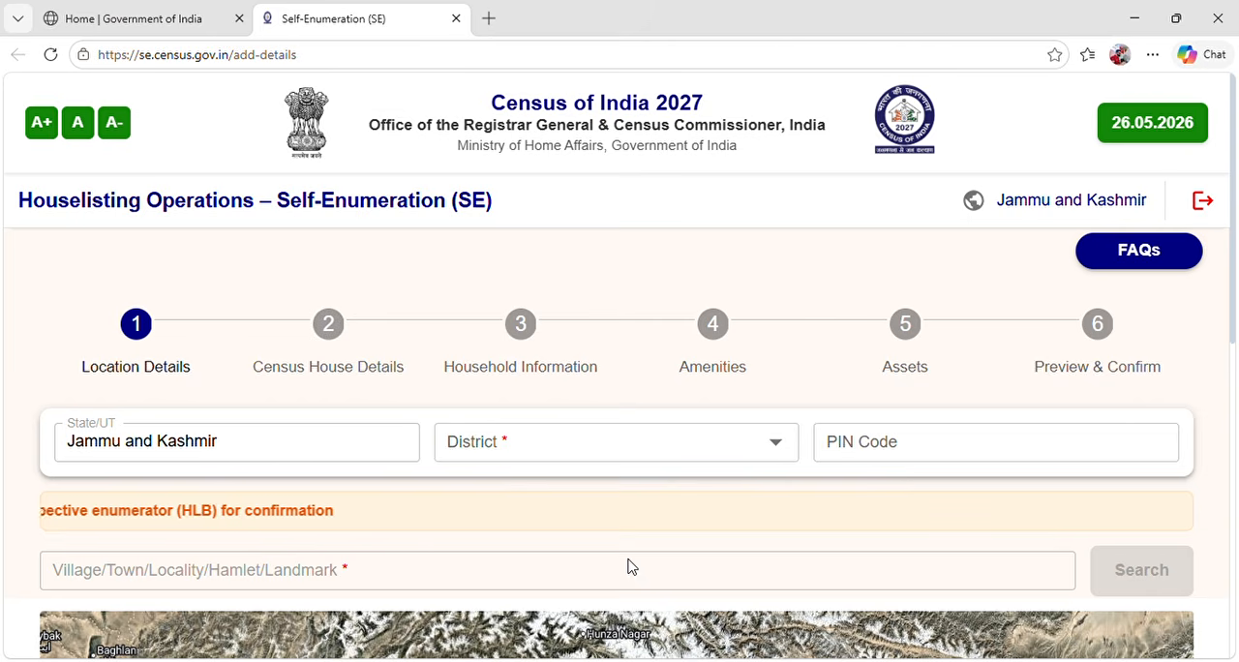
pyautogui.click(629, 565)
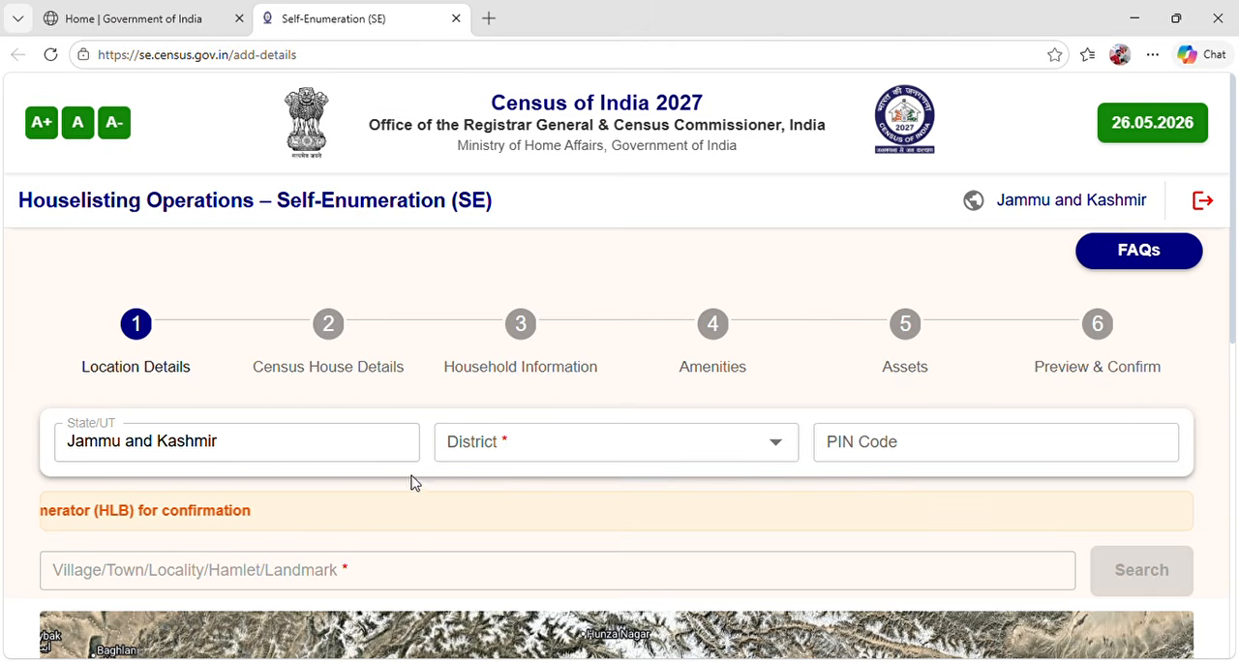
# Select Anantnag as the district and enter the household's postal PIN code in the location details
pyautogui.click(555, 461)
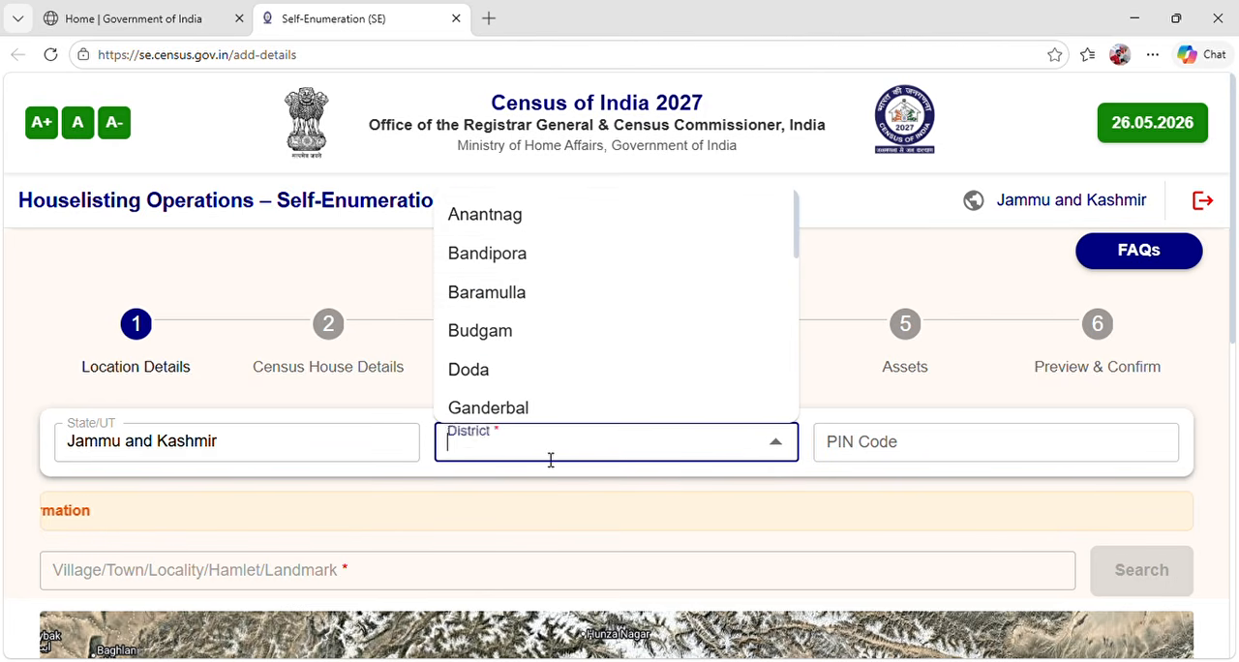
pyautogui.click(545, 221)
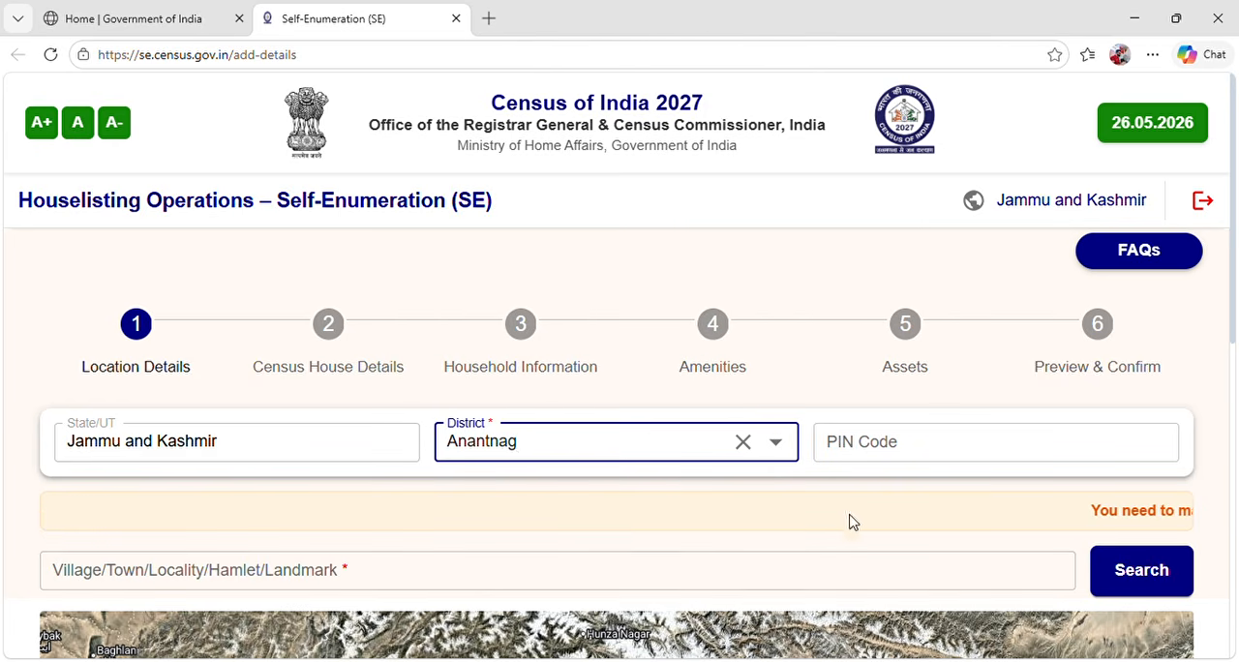
pyautogui.click(878, 451)
pyautogui.write('192212')
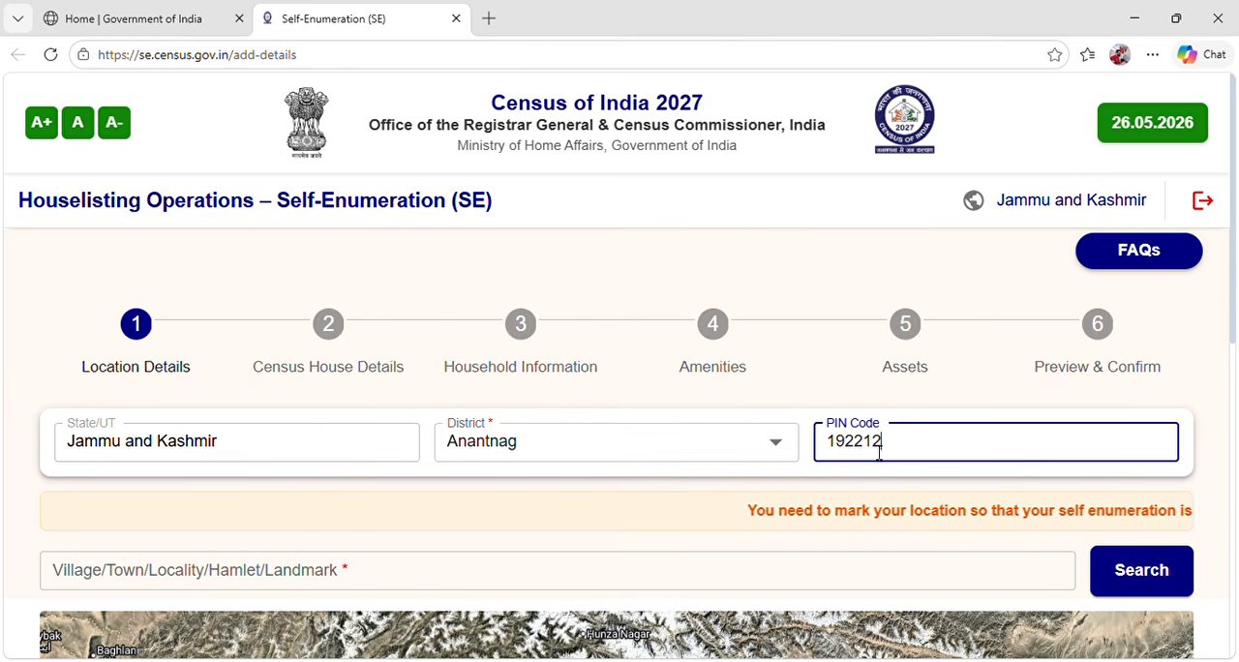
# Search for the household's village together with its postal code, choose the matching suggestion, and acknowledge the instruction about placing the marker
pyautogui.scroll(-2, 876, 451)
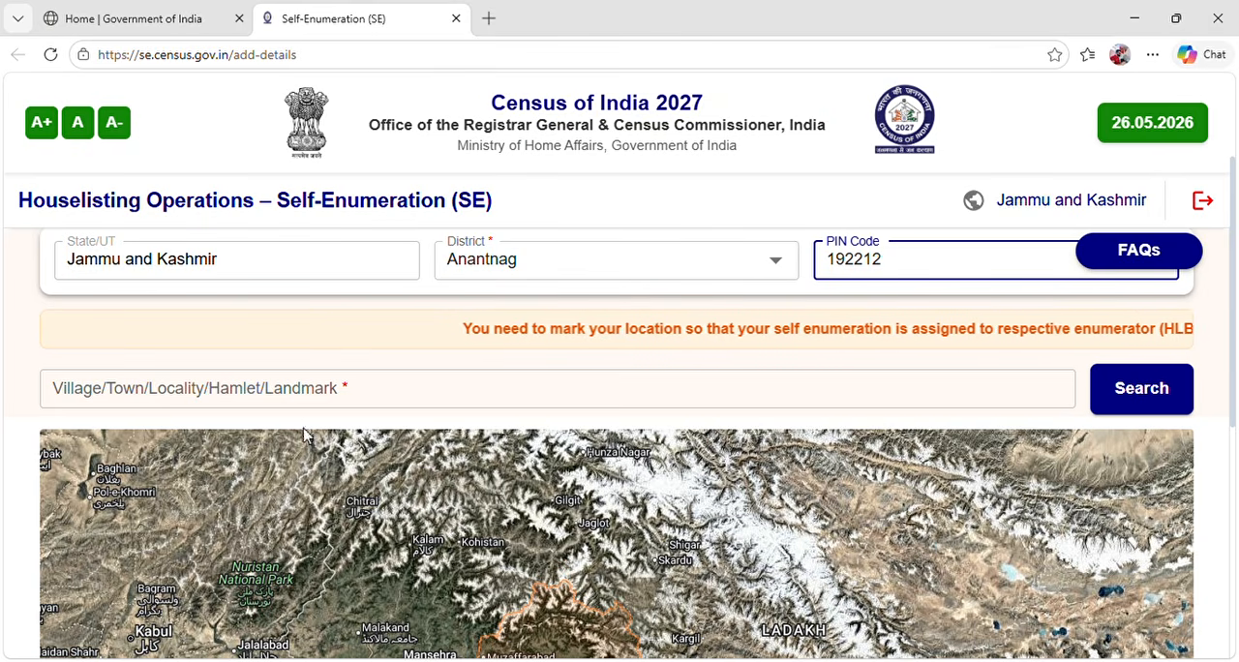
pyautogui.click(297, 397)
pyautogui.write('THAM')
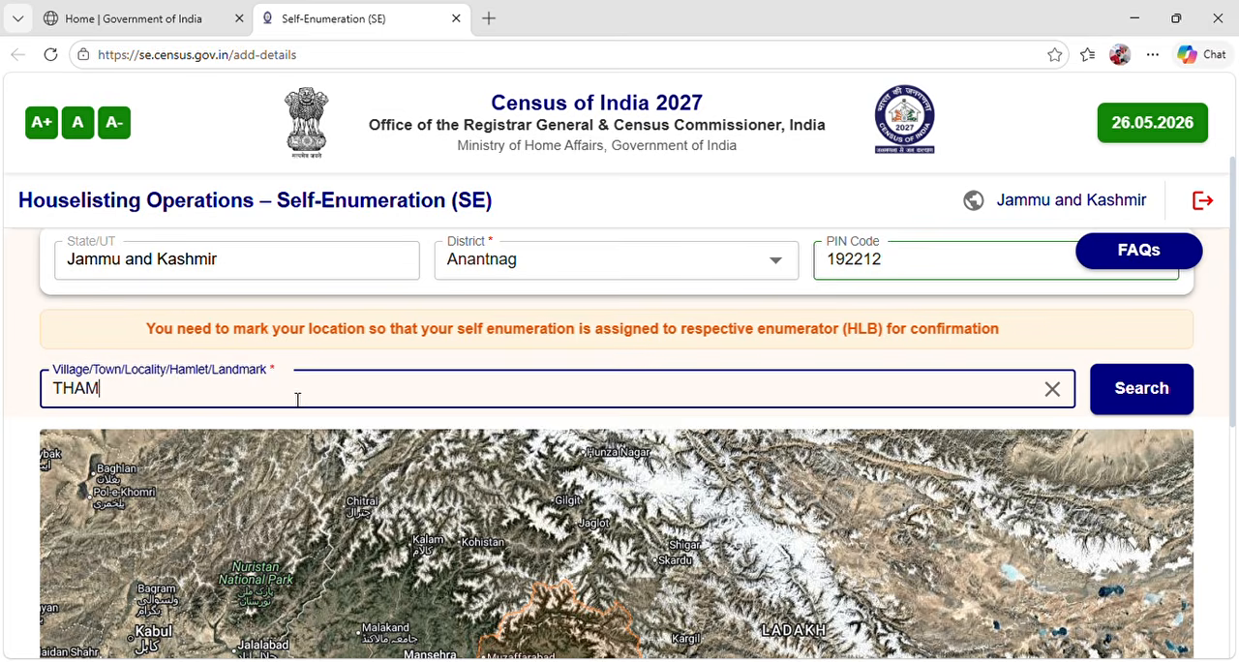
pyautogui.write('A')
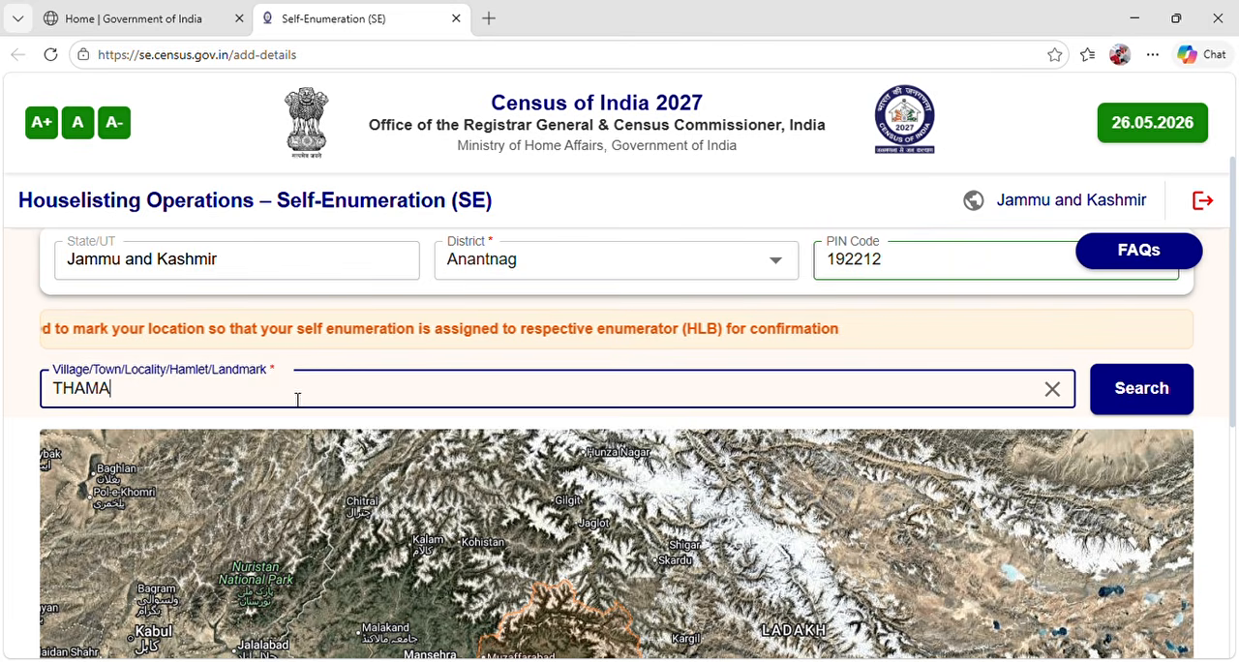
pyautogui.write('N KOTE')
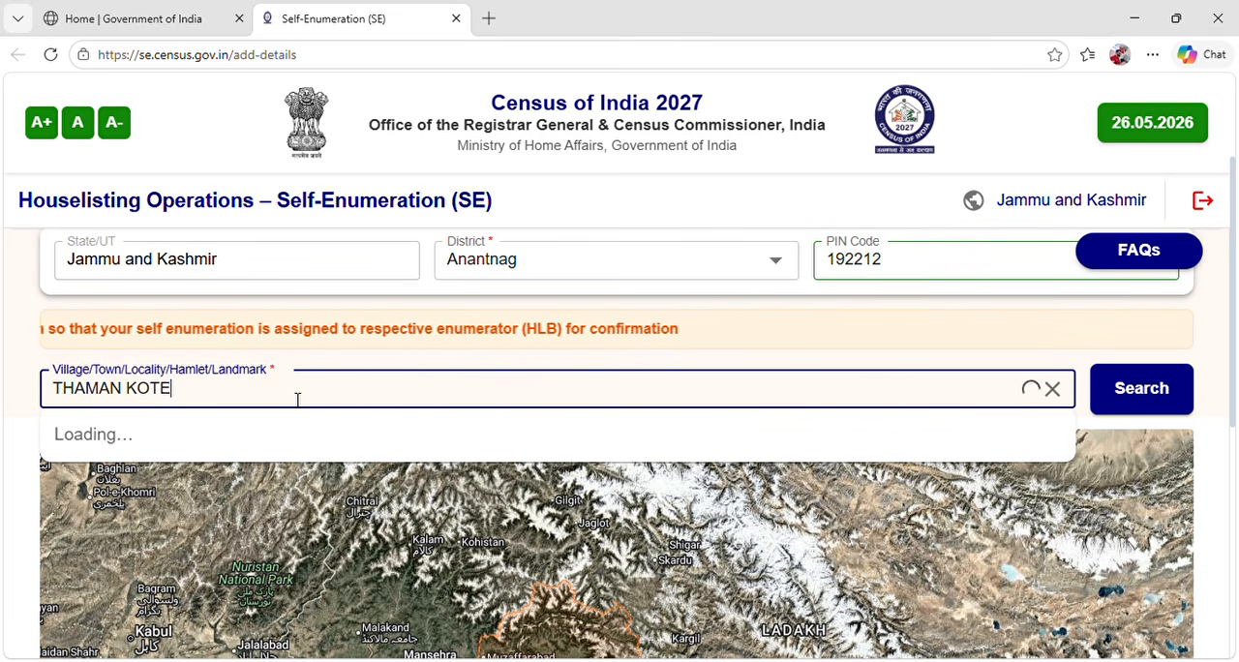
pyautogui.write(' 192212')
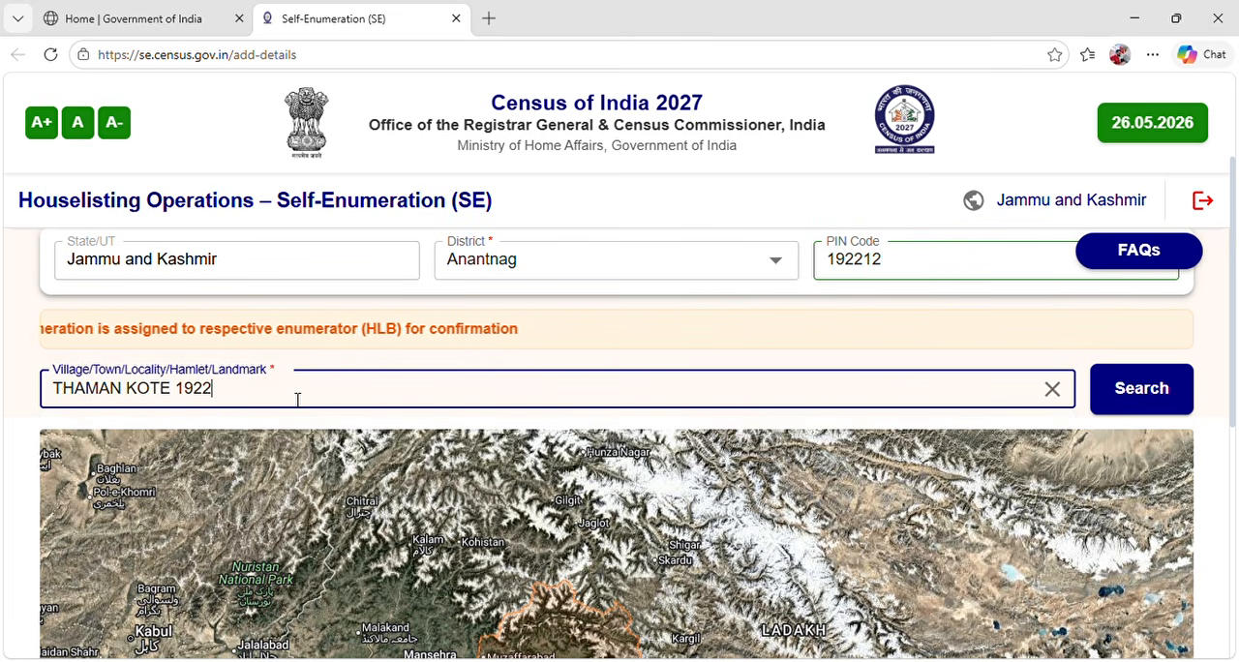
pyautogui.click(127, 457)
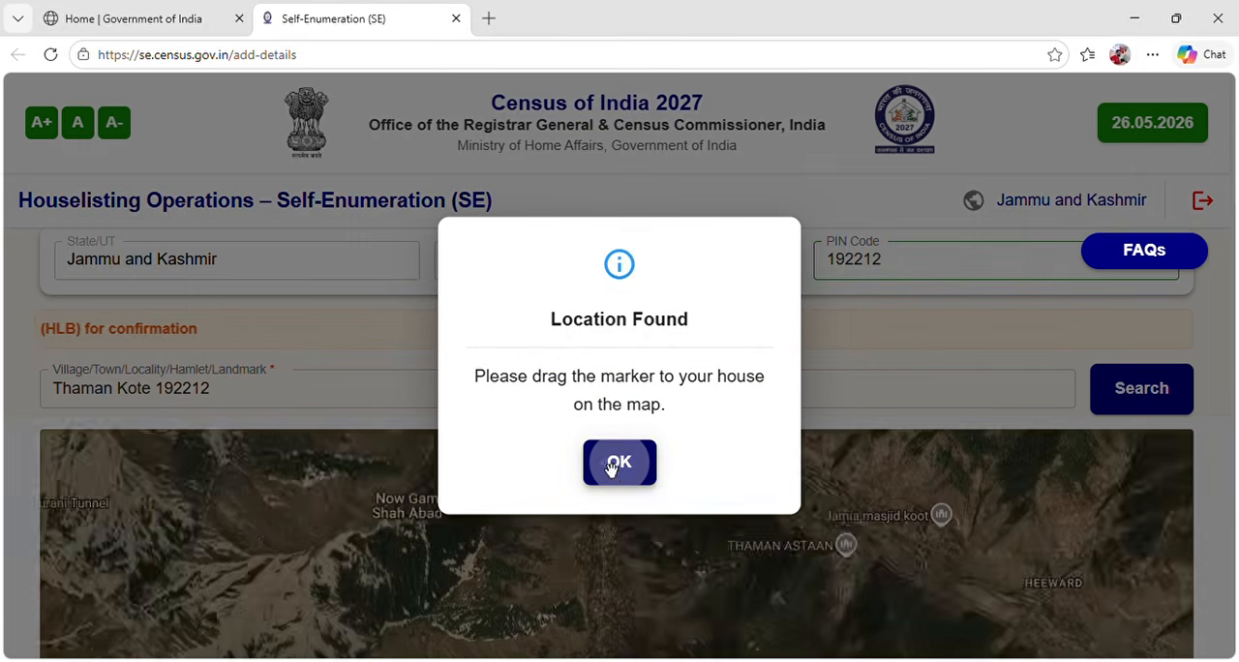
pyautogui.click(616, 465)
# Position the residence marker on the small structure east of the stream in the satellite map and confirm the location
pyautogui.scroll(-3, 611, 558)
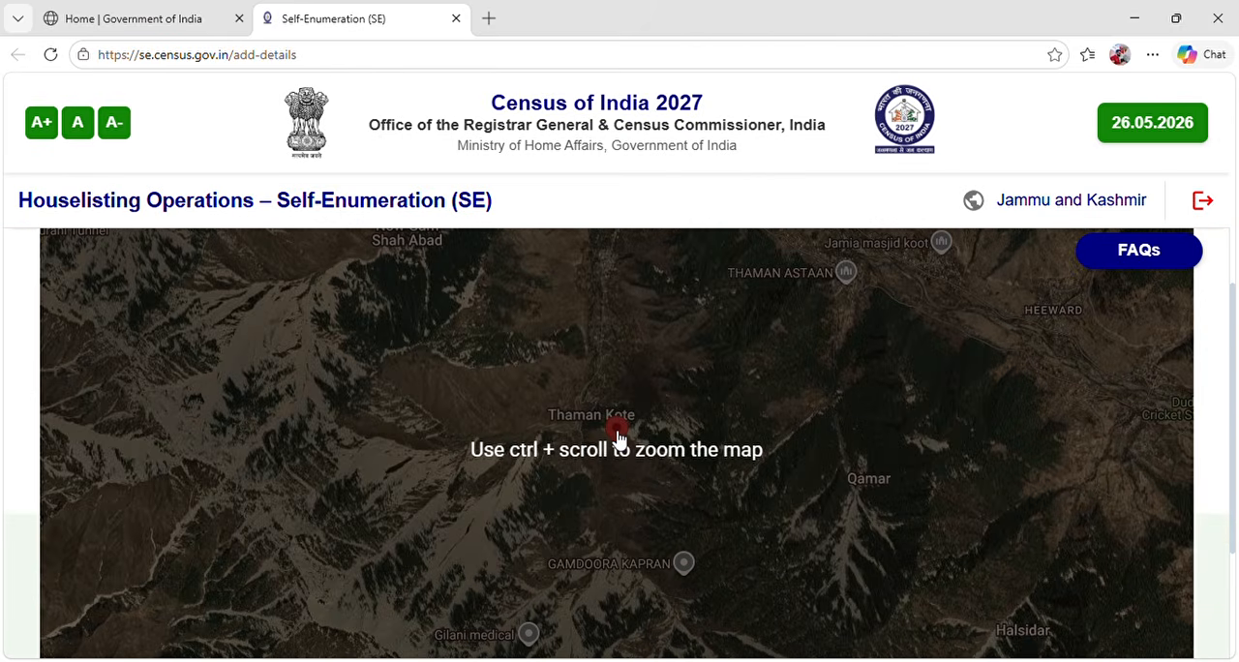
pyautogui.scroll(-2, 622, 437)
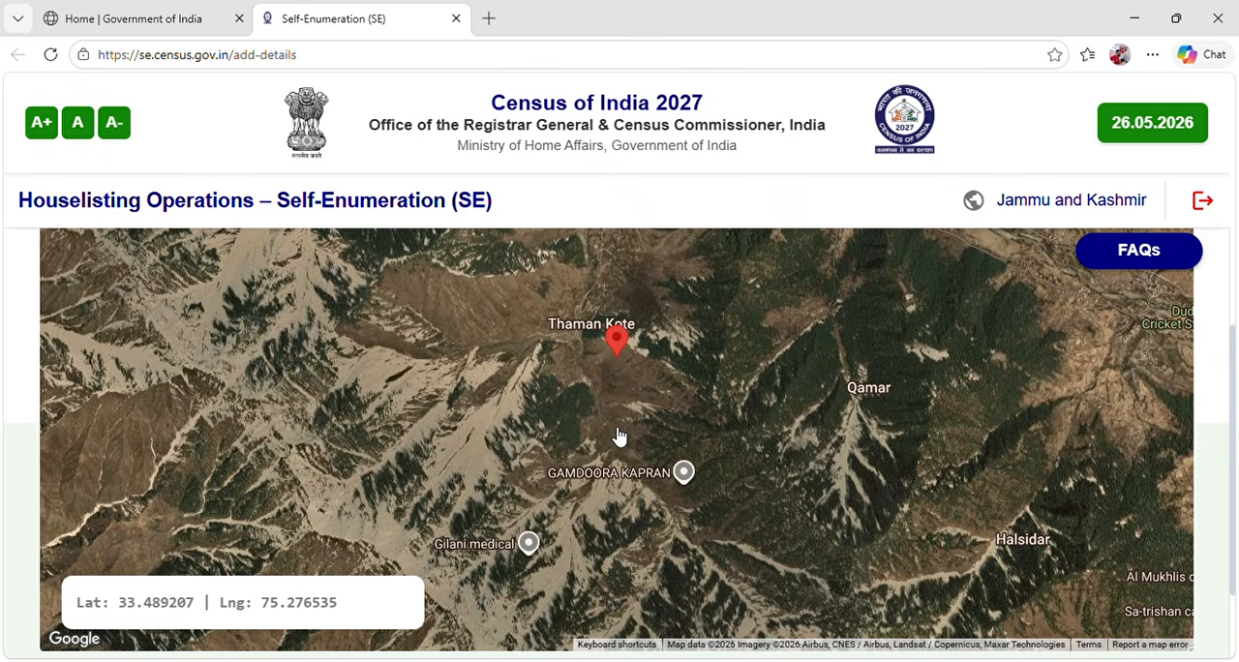
pyautogui.keyDown('ctrl'); pyautogui.scroll(2, 619, 437); pyautogui.keyUp('ctrl')
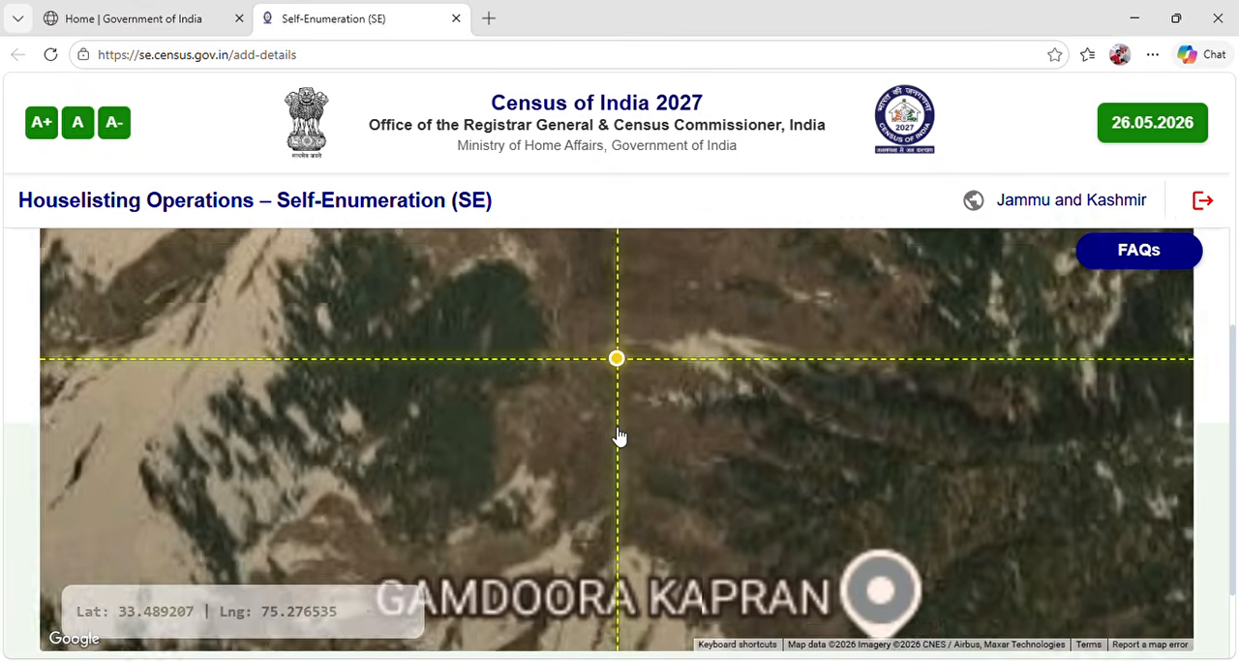
pyautogui.keyDown('ctrl'); pyautogui.scroll(3, 619, 437); pyautogui.keyUp('ctrl')
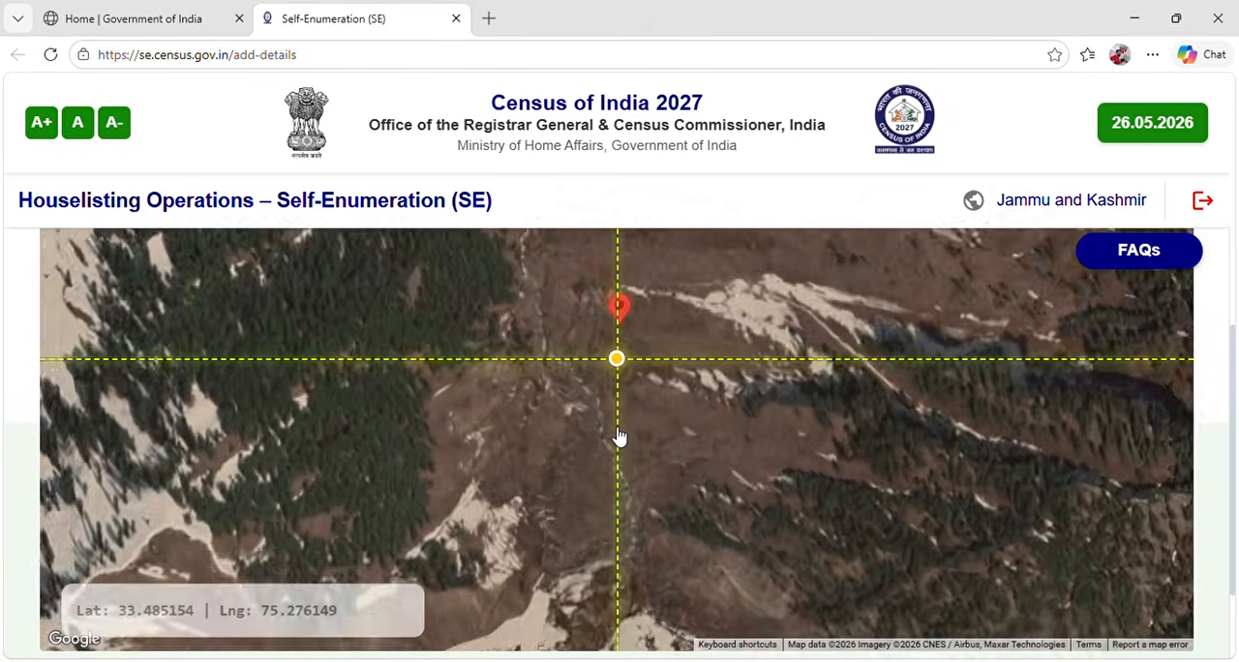
pyautogui.moveTo(644, 413); pyautogui.dragTo(630, 576)
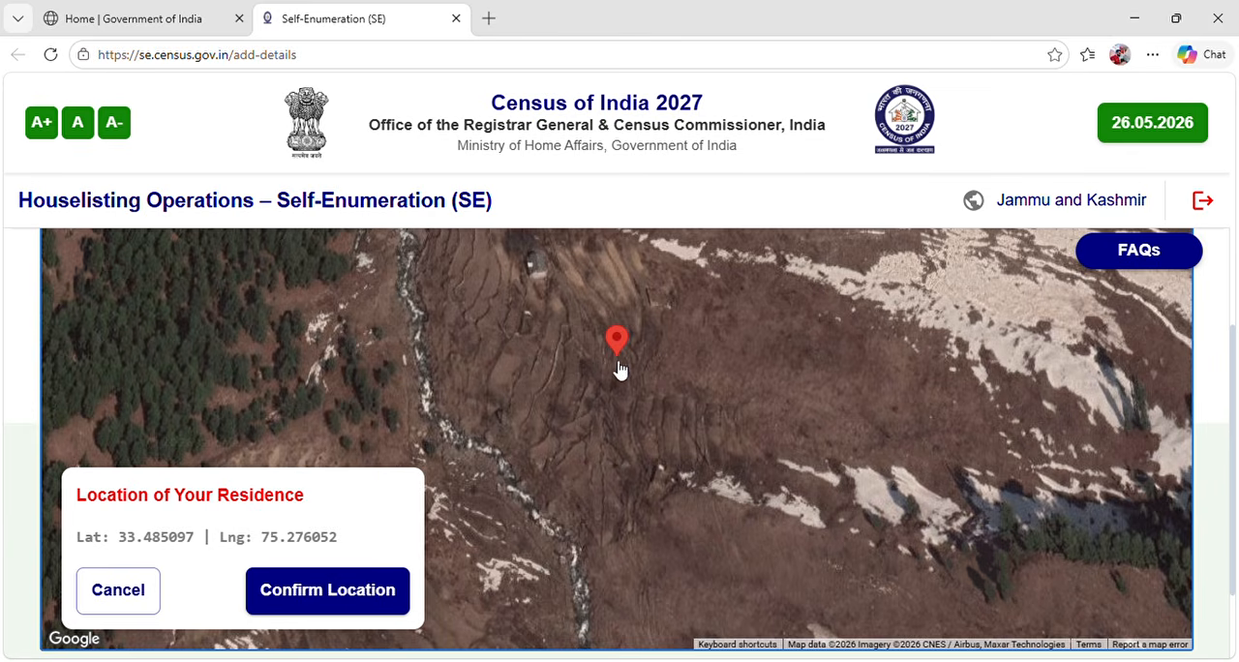
pyautogui.scroll(2, 605, 475)
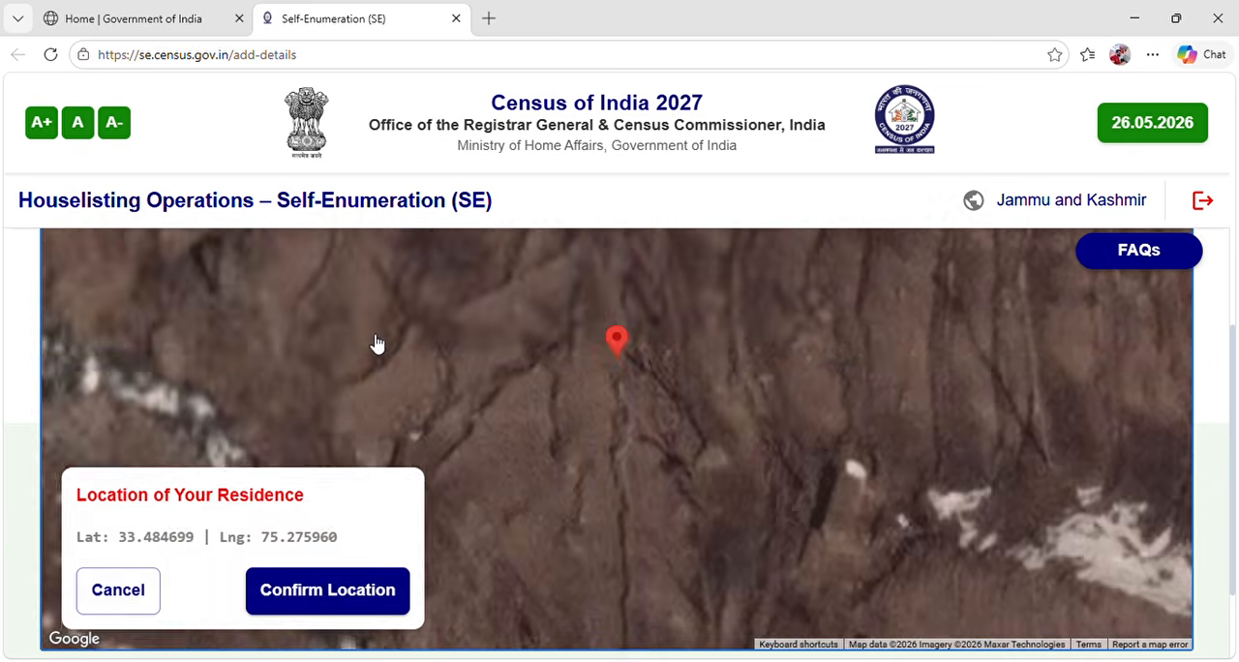
pyautogui.moveTo(379, 342); pyautogui.dragTo(1008, 650)
pyautogui.moveTo(556, 434); pyautogui.dragTo(796, 659)
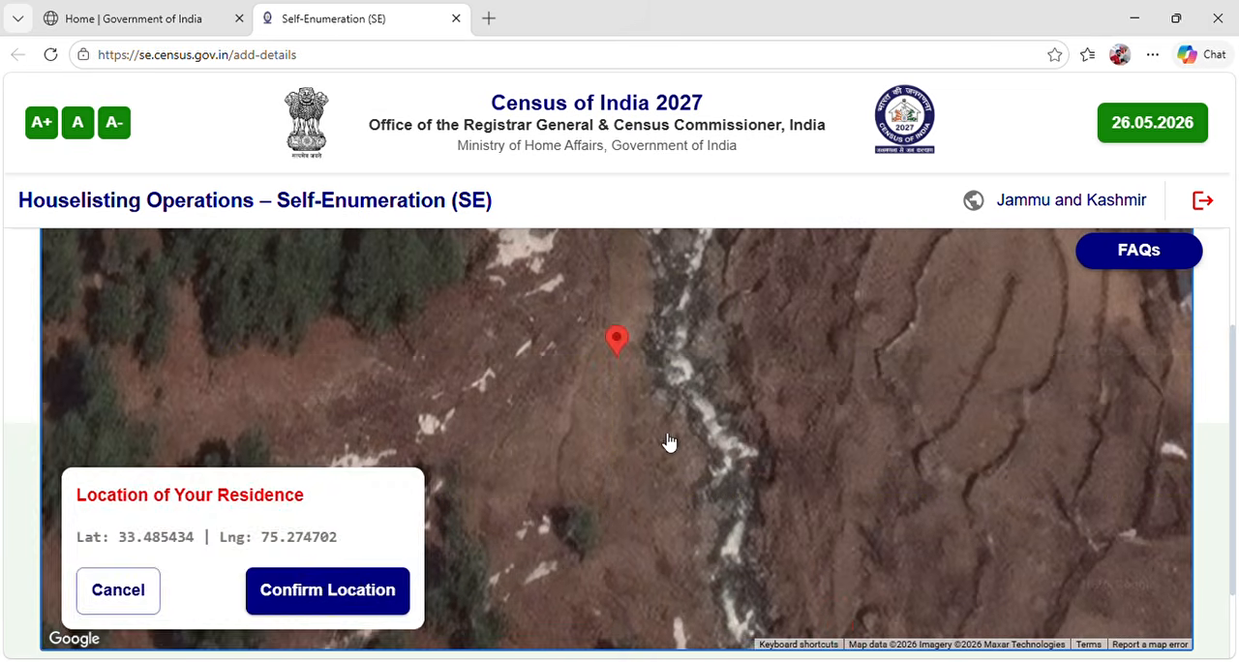
pyautogui.scroll(-1, 669, 440)
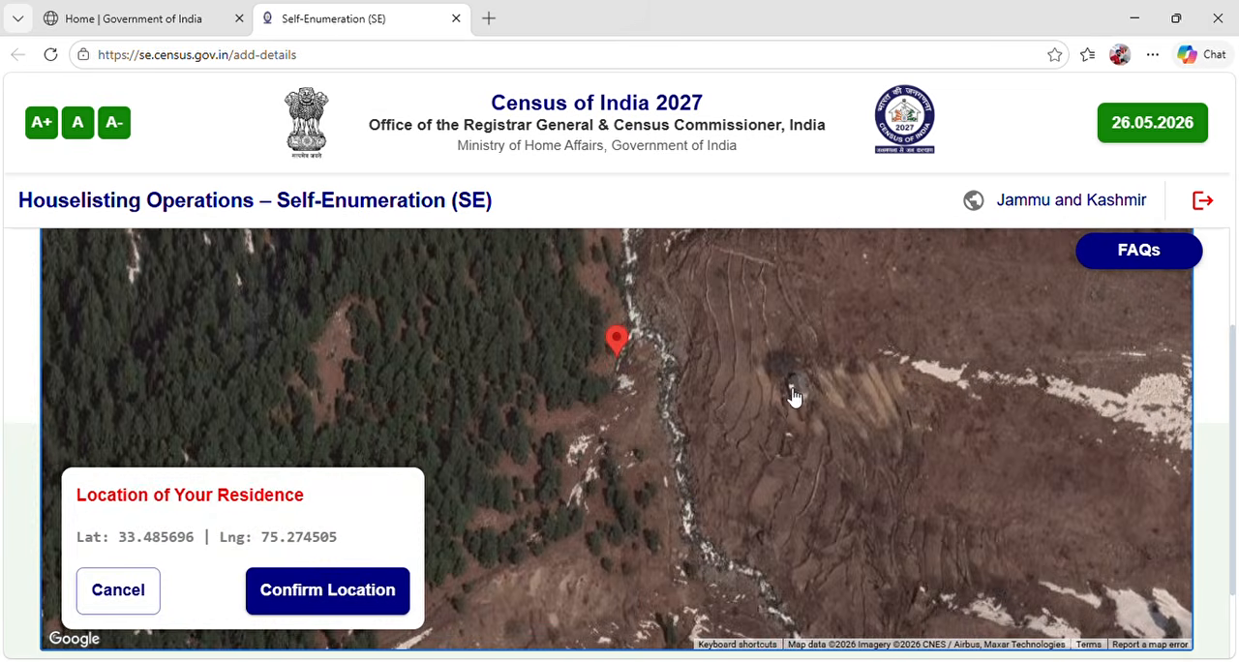
pyautogui.moveTo(625, 346); pyautogui.dragTo(448, 325)
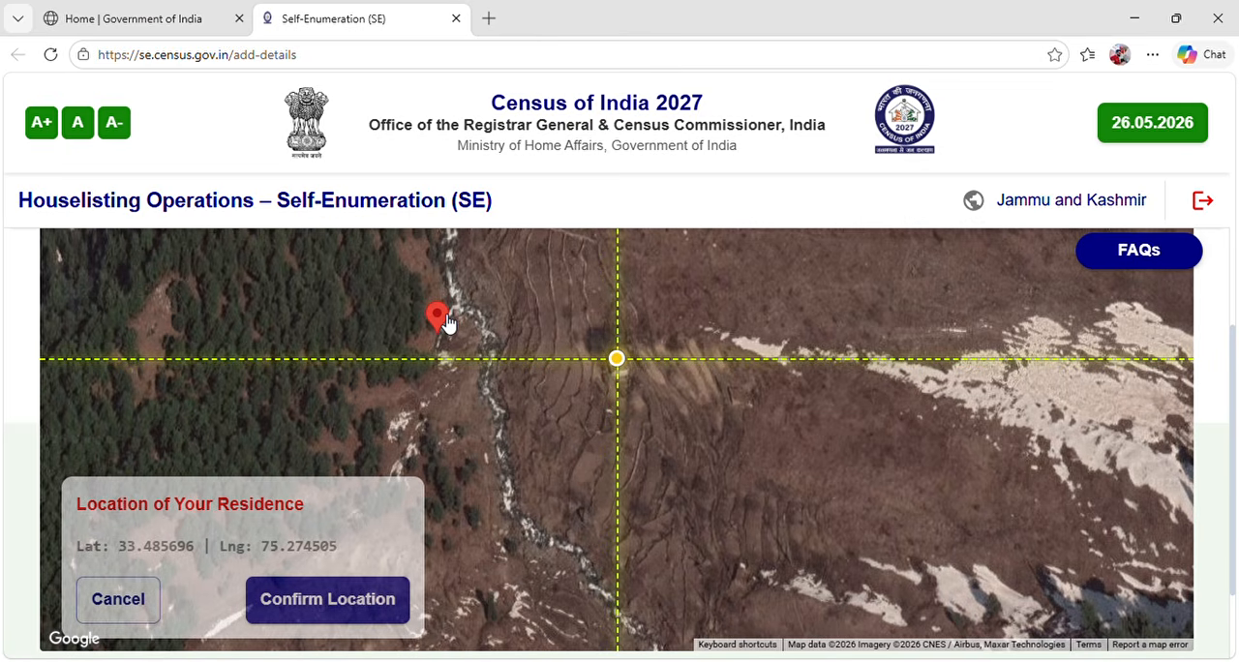
pyautogui.moveTo(447, 324)
pyautogui.mouseDown()
pyautogui.moveTo(450, 345)
pyautogui.moveTo(449, 317)
pyautogui.mouseUp()
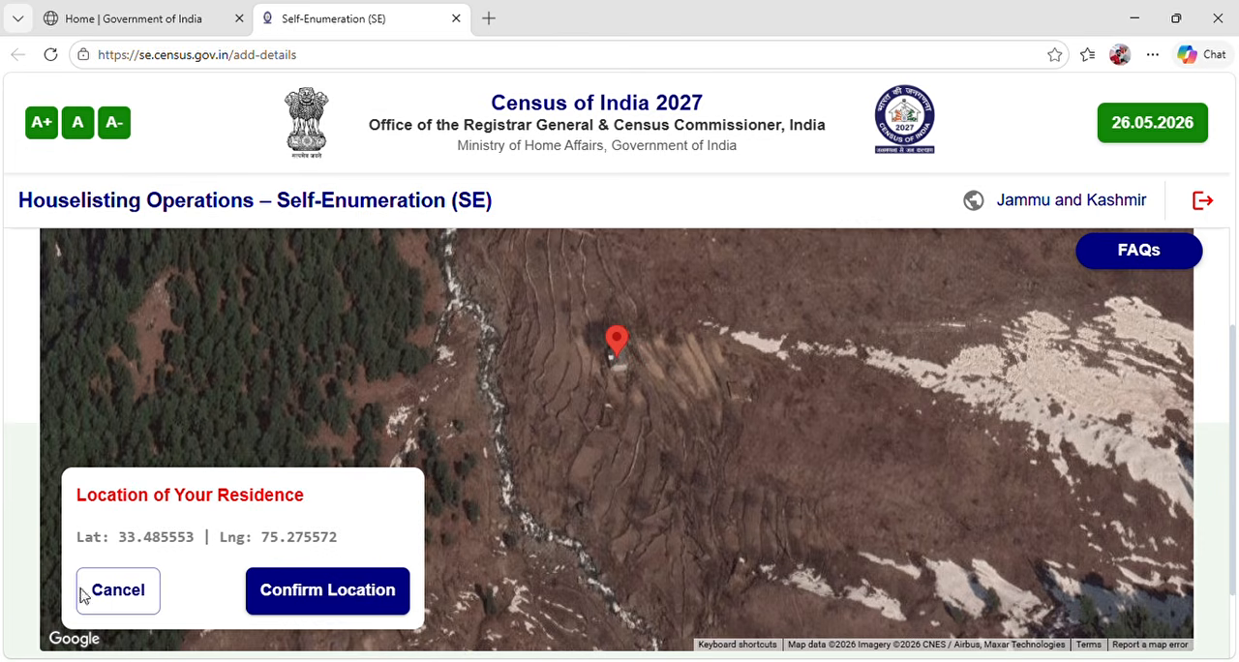
pyautogui.click(316, 610)
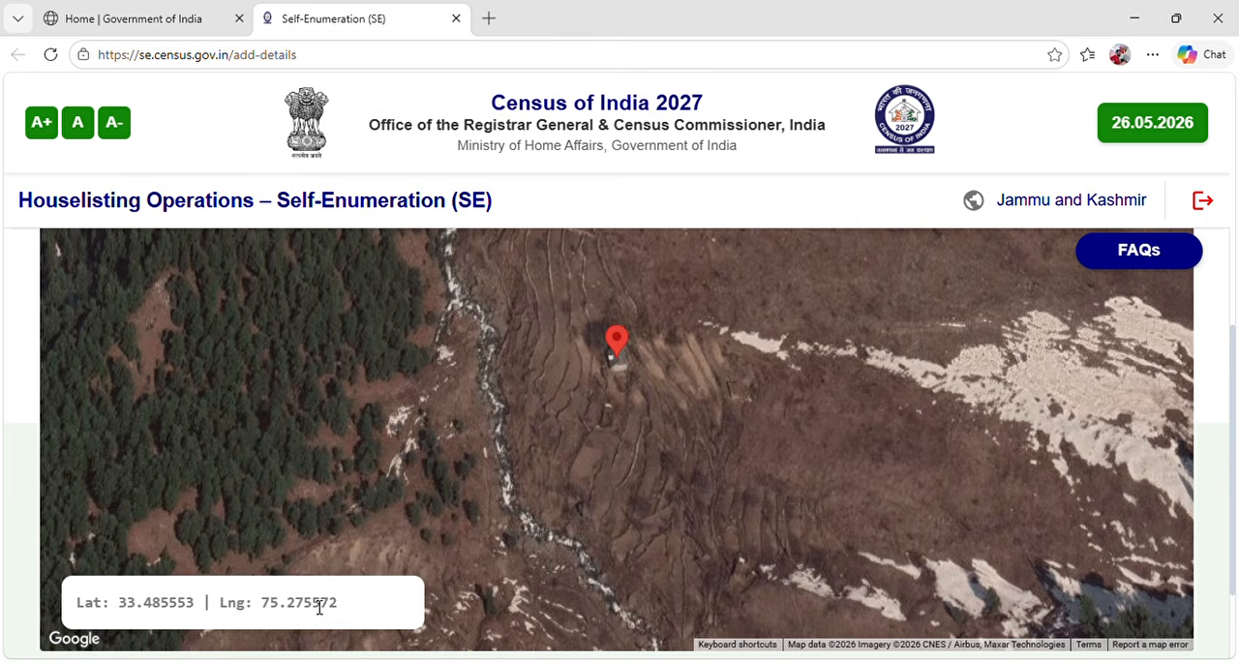
# Save the location details and agree to continue with the selected house location
pyautogui.scroll(-2, 436, 517)
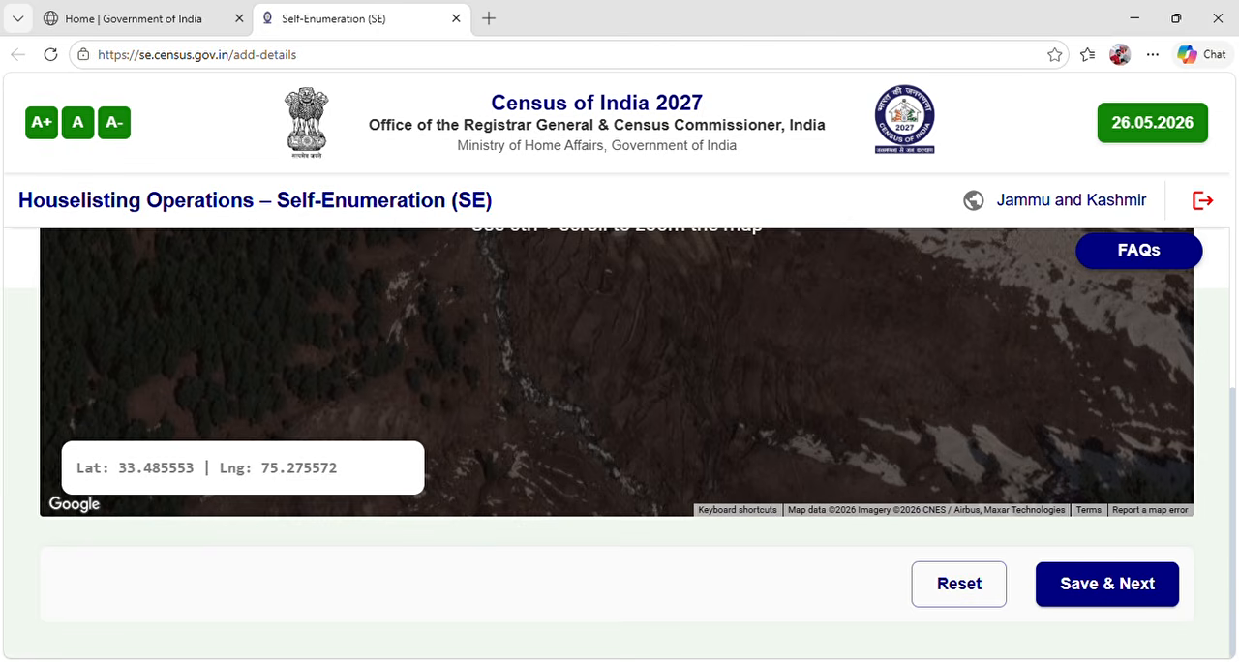
pyautogui.click(1128, 589)
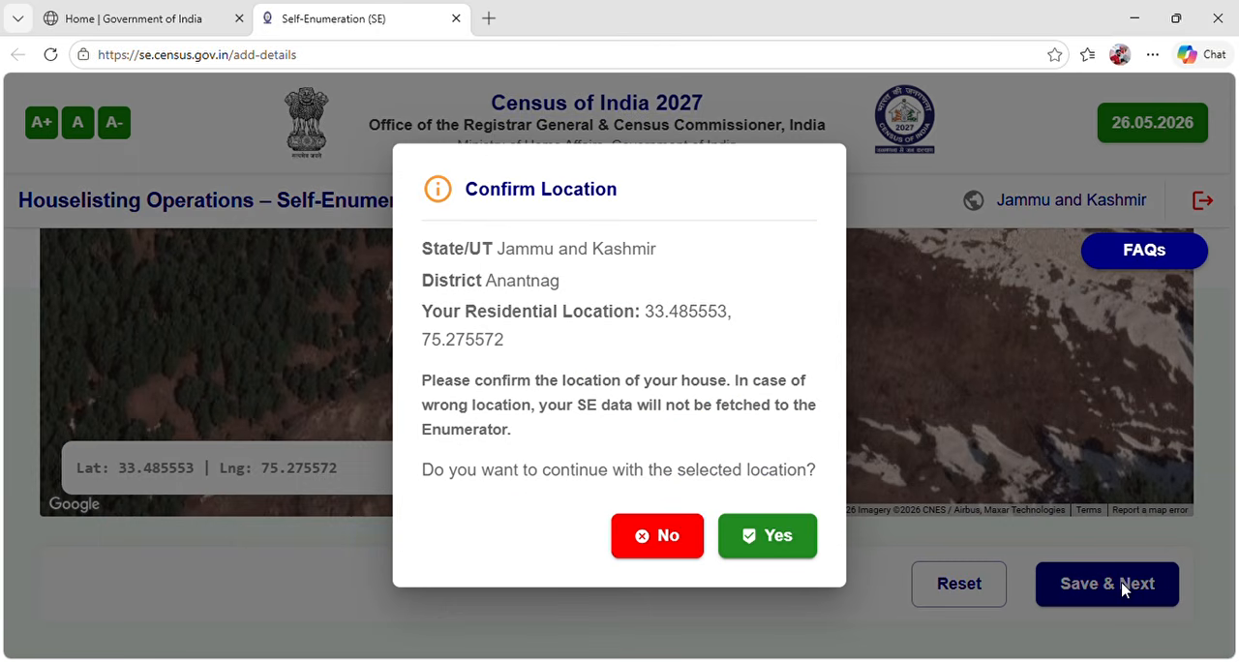
pyautogui.click(777, 536)
# Set the predominant floor material of the census house to Cement
pyautogui.scroll(-1, 404, 535)
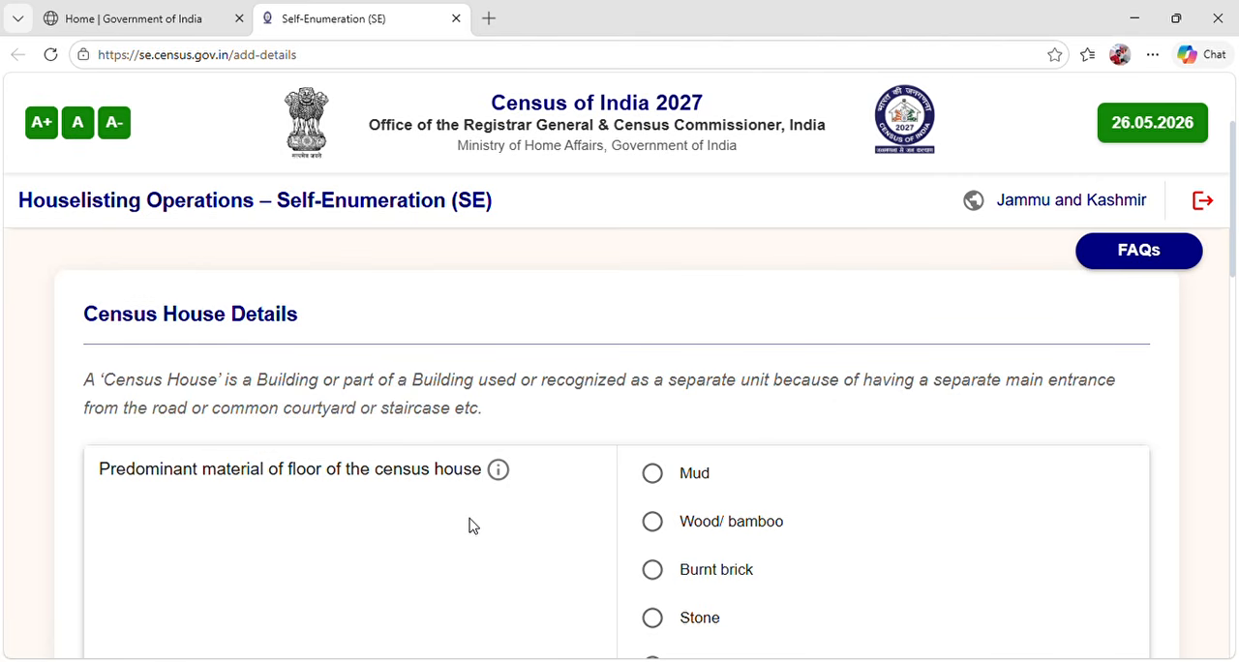
pyautogui.scroll(-1, 691, 520)
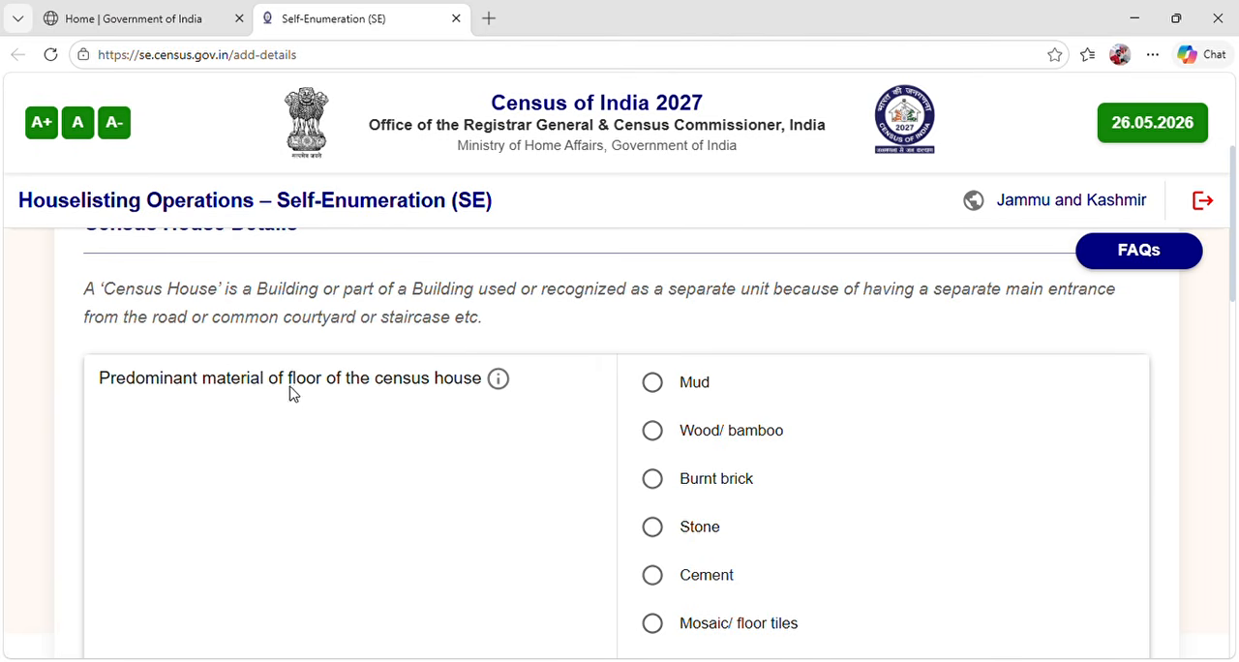
pyautogui.scroll(-1, 441, 560)
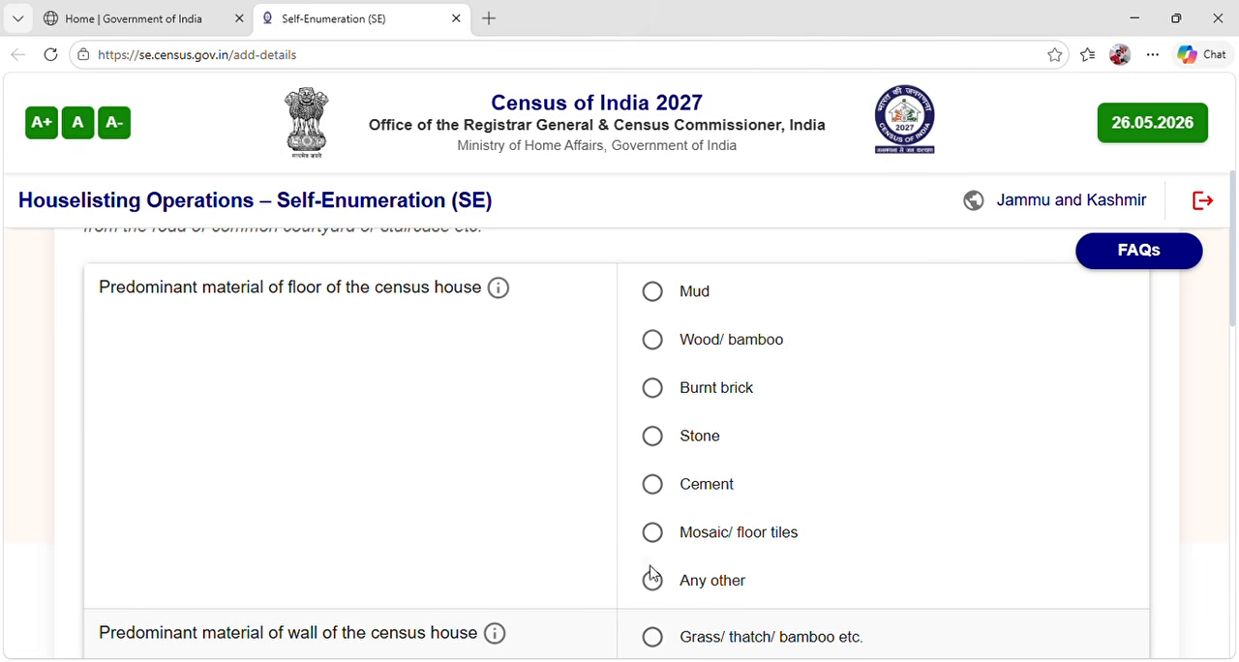
pyautogui.scroll(-1, 769, 553)
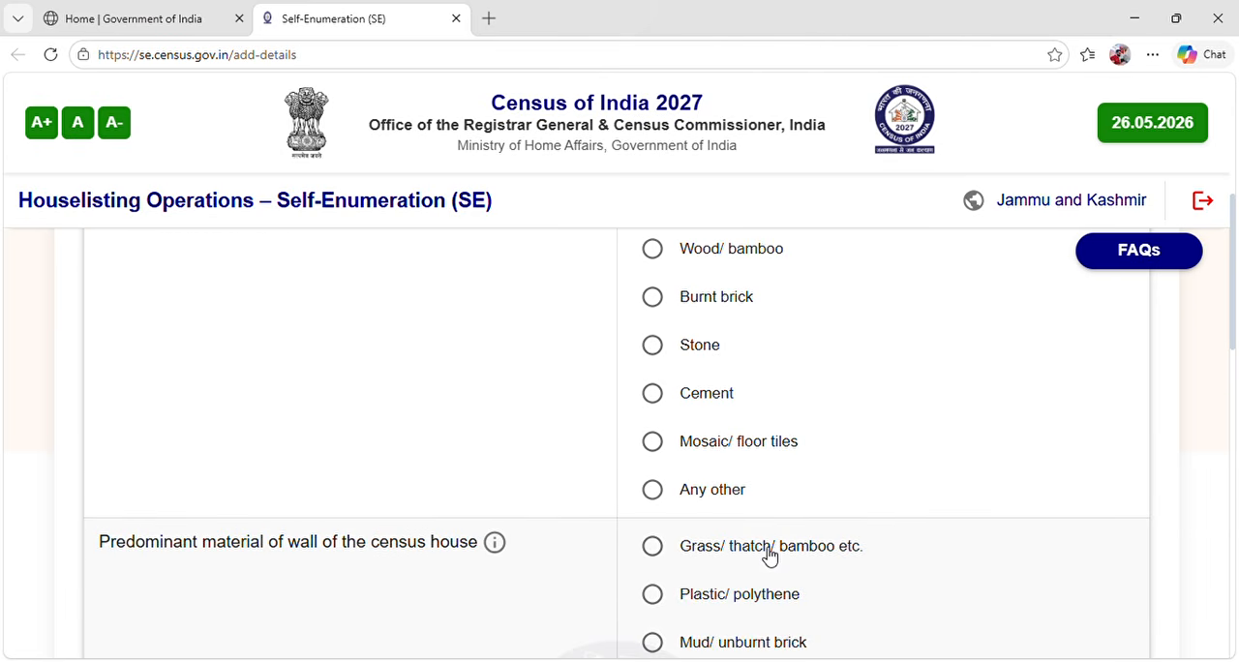
pyautogui.scroll(1, 768, 553)
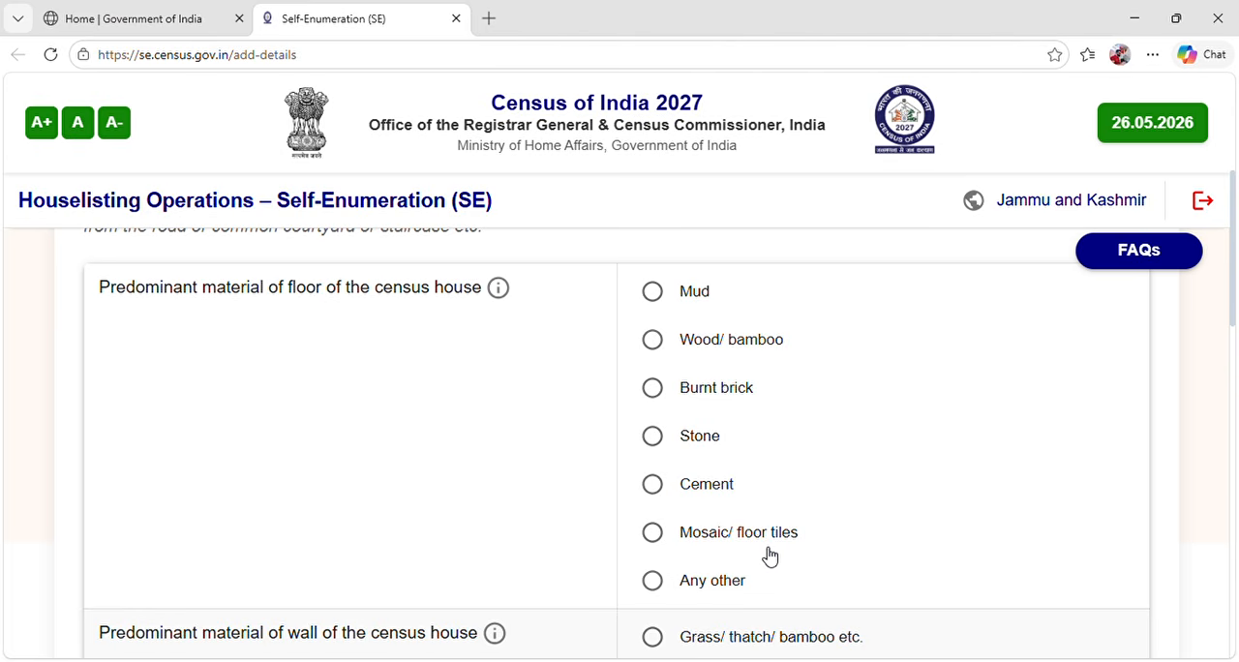
pyautogui.click(654, 485)
# Set the predominant wall material of the census house to Burnt brick
pyautogui.scroll(-2, 654, 492)
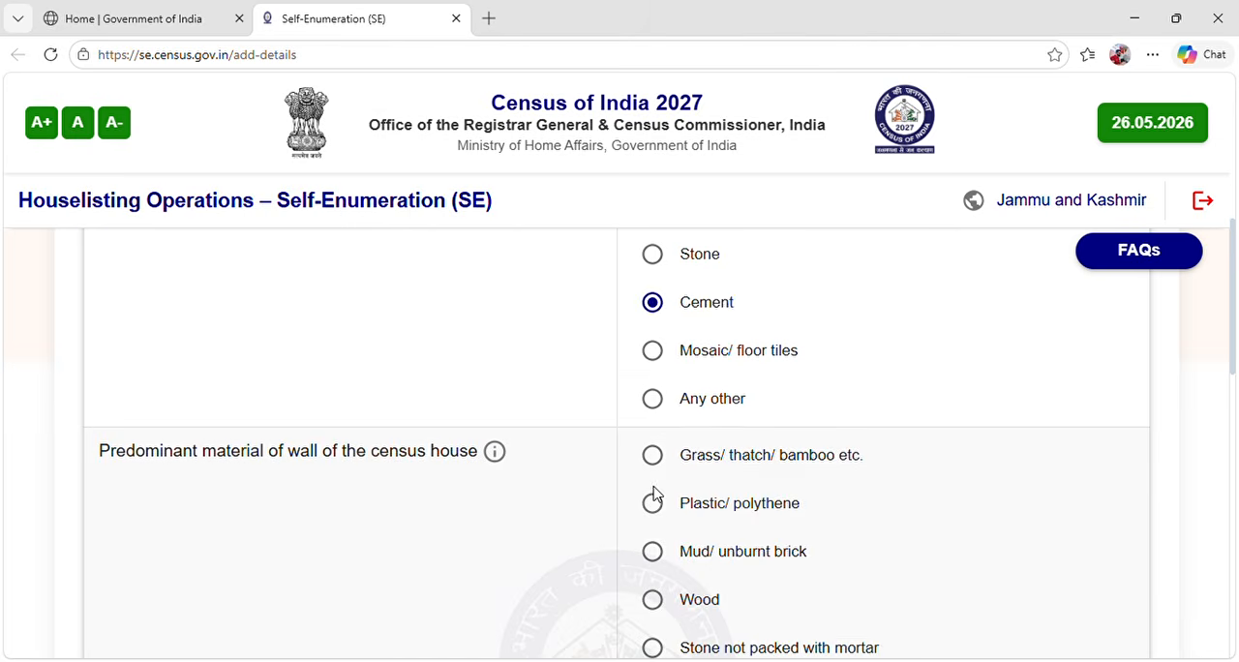
pyautogui.scroll(-1, 654, 493)
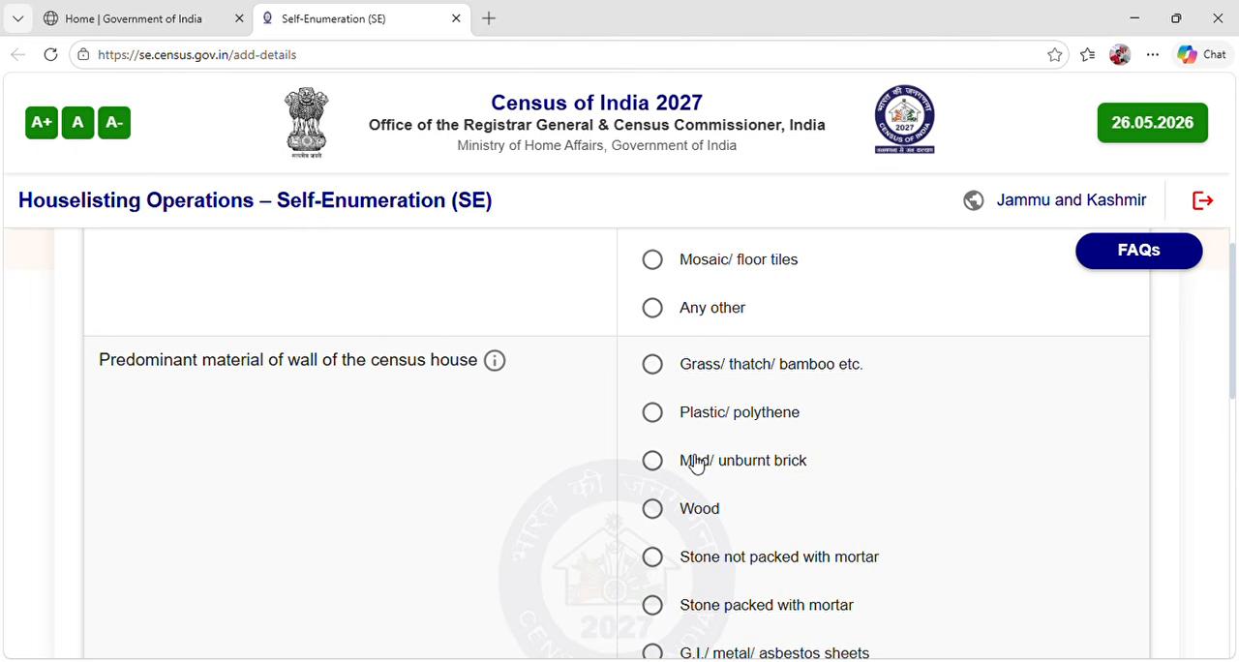
pyautogui.scroll(-1, 697, 465)
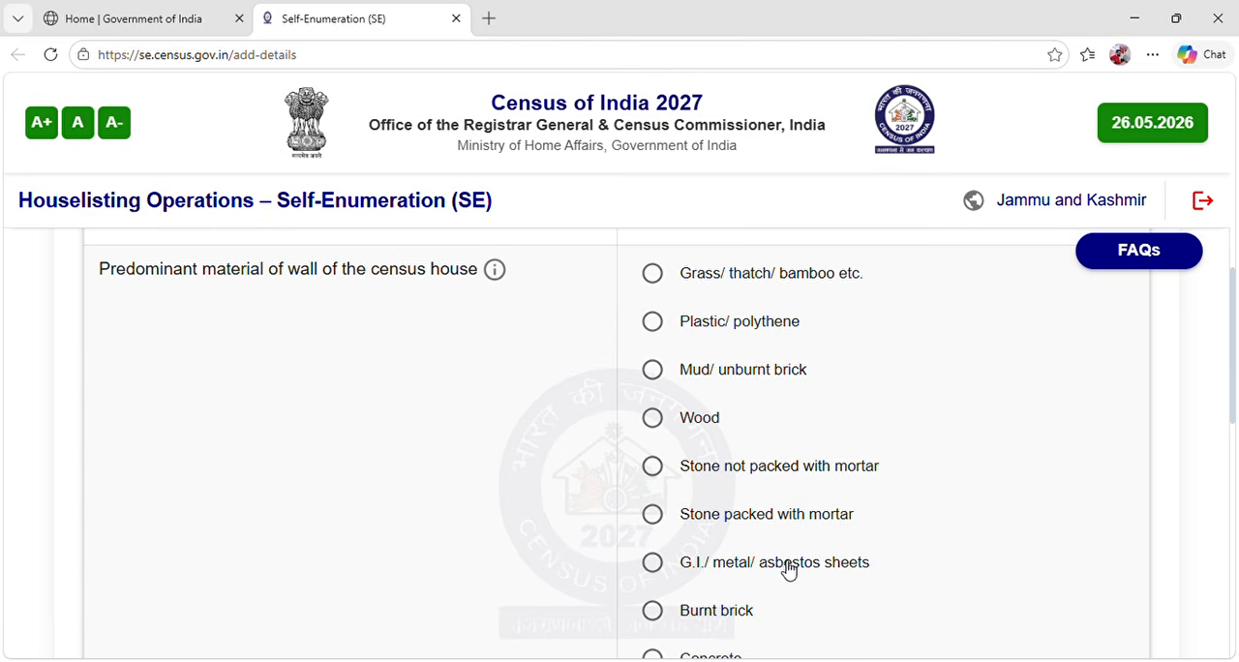
pyautogui.scroll(-1, 797, 589)
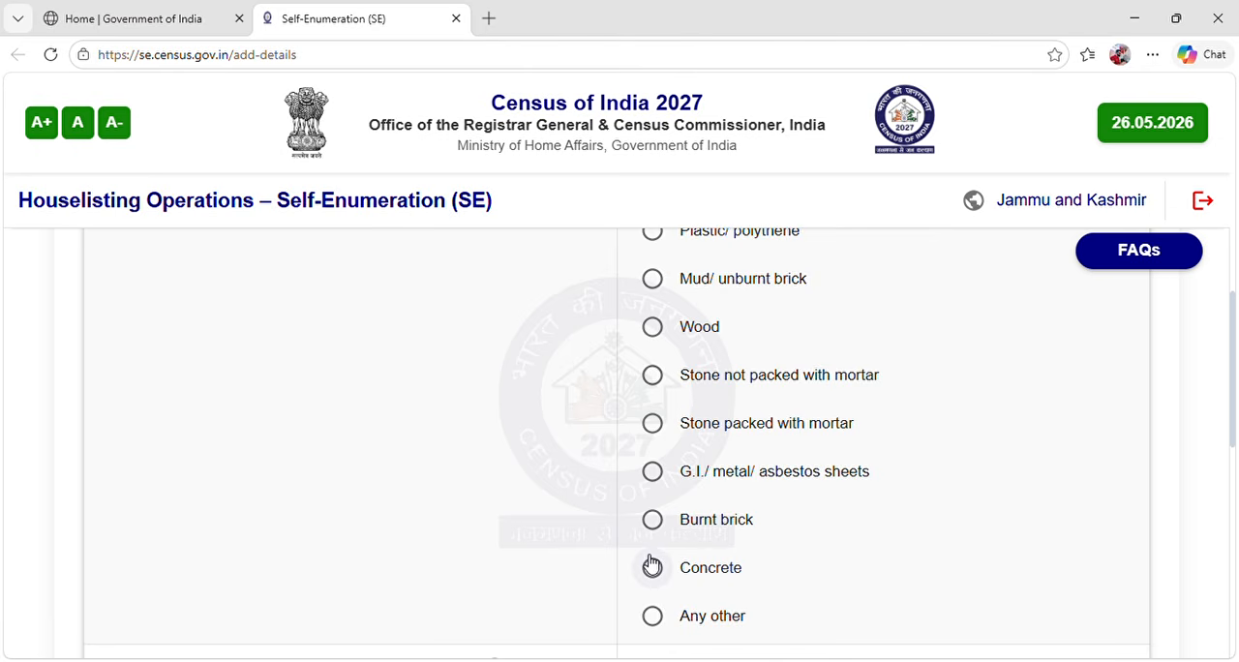
pyautogui.click(664, 523)
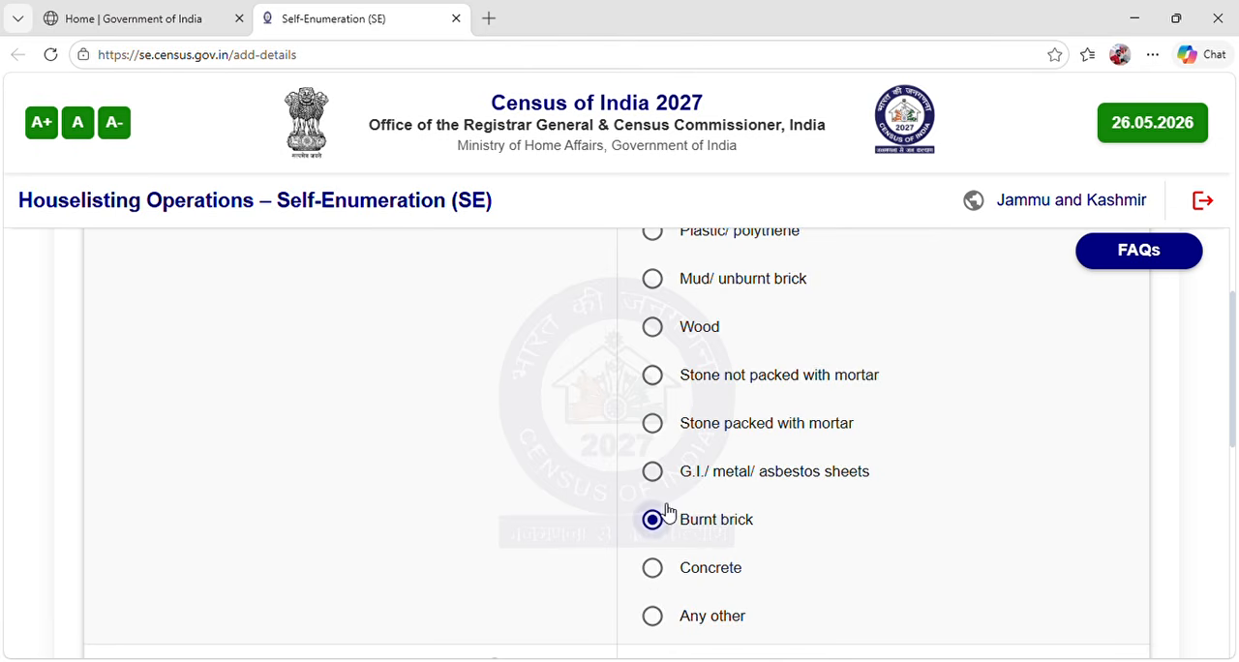
# Set the predominant roof material of the census house to G.I./ metal/ asbestos sheets
pyautogui.scroll(-4, 666, 513)
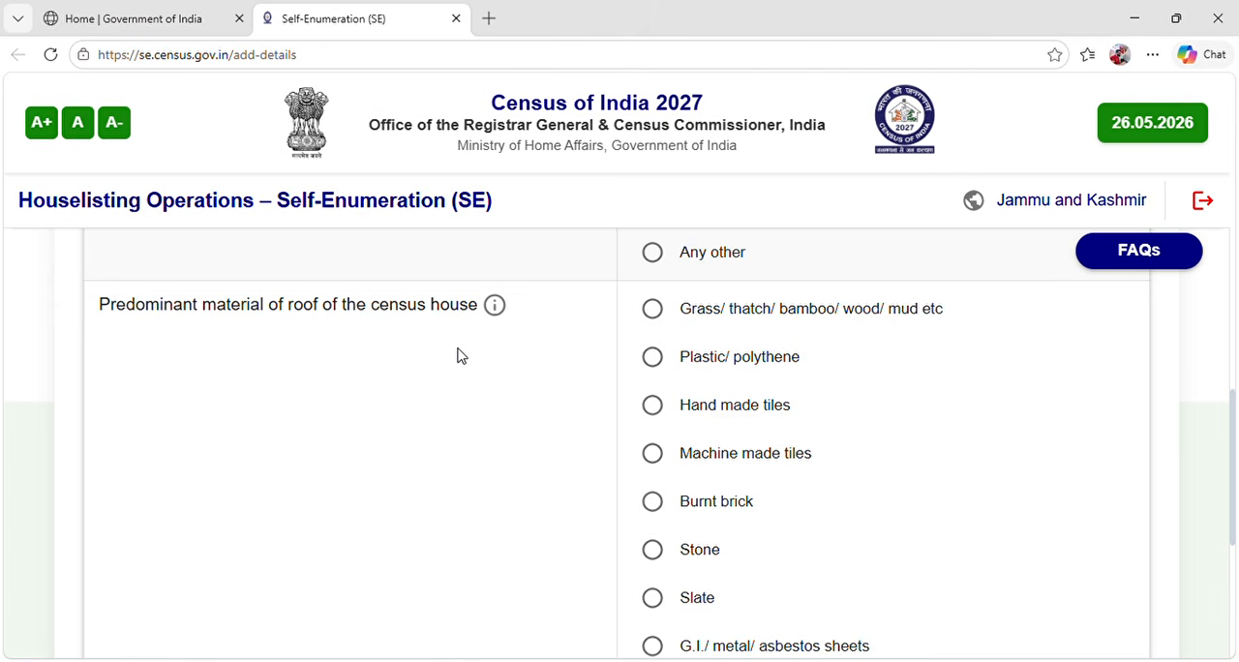
pyautogui.scroll(-2, 658, 464)
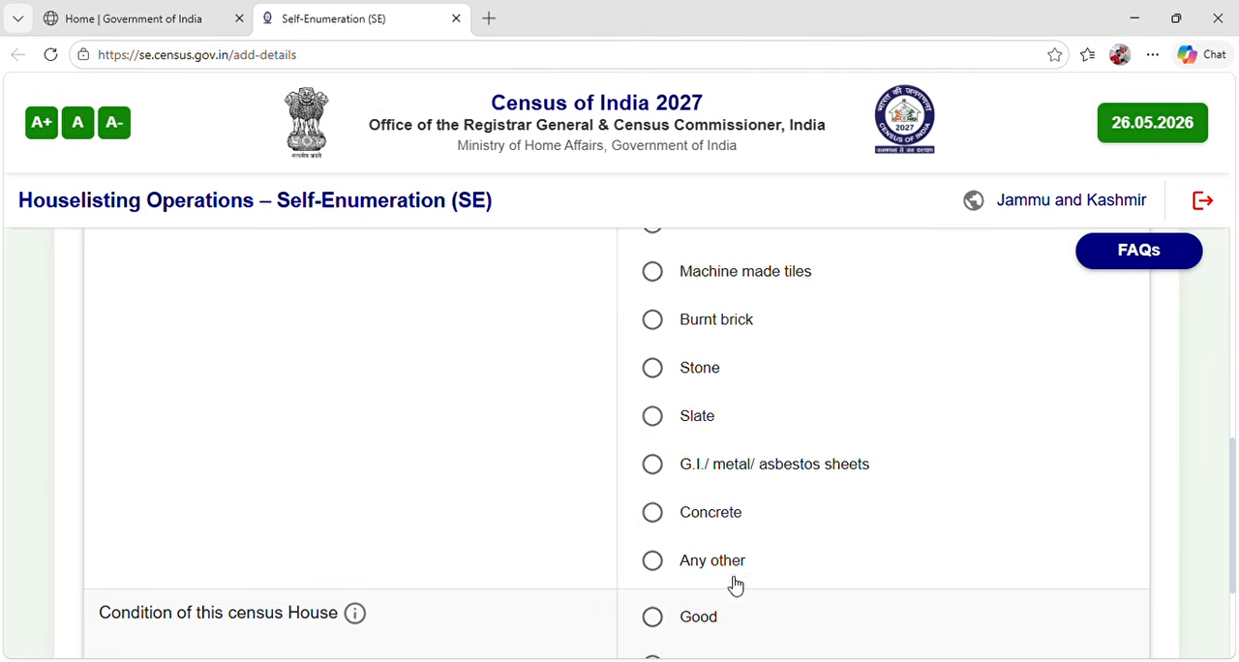
pyautogui.scroll(1, 736, 530)
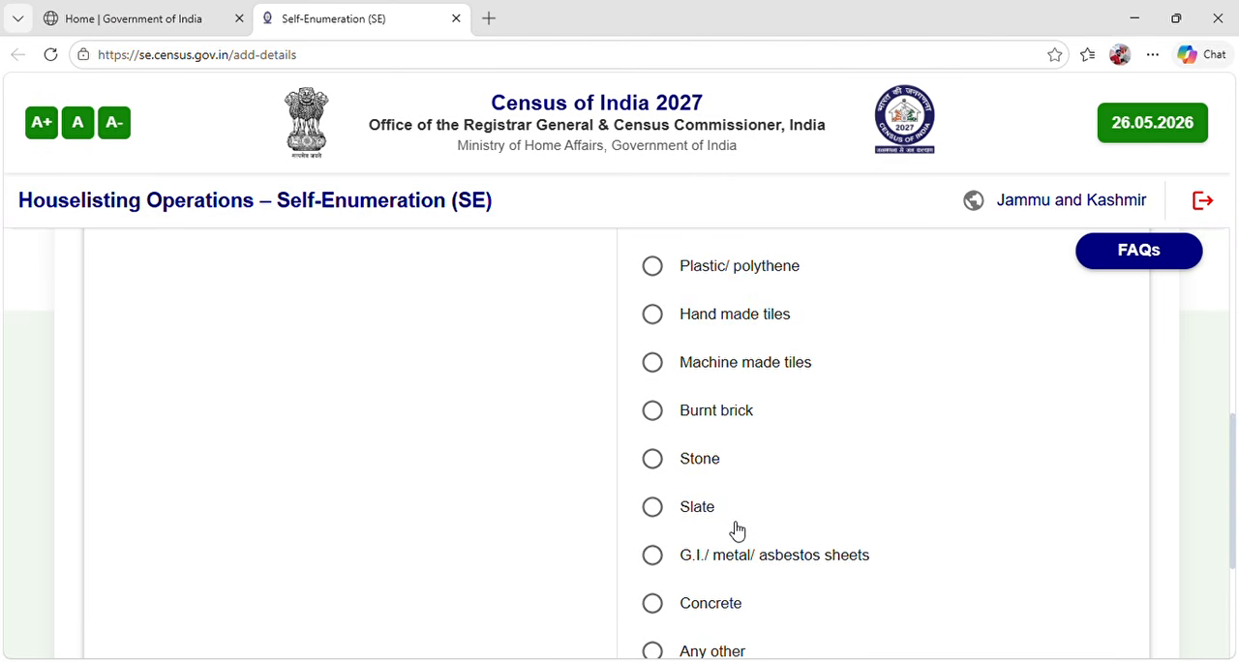
pyautogui.scroll(1, 691, 514)
pyautogui.scroll(-2, 691, 514)
pyautogui.click(653, 467)
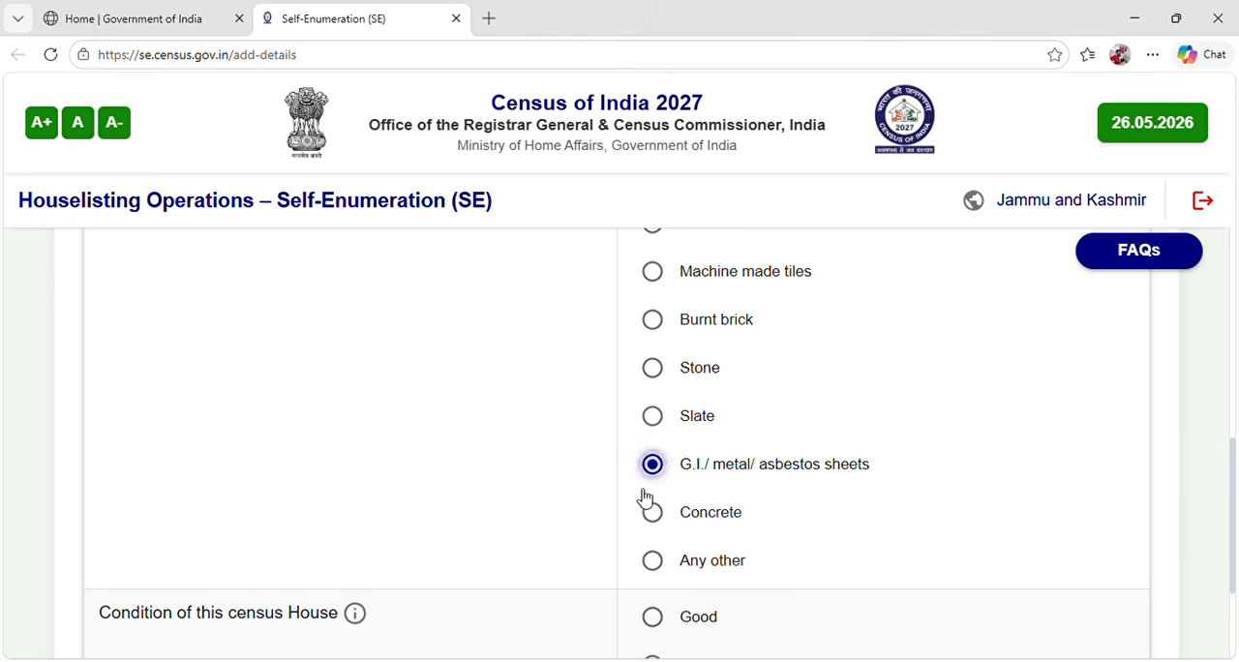
pyautogui.scroll(-1, 374, 641)
pyautogui.scroll(-2, 745, 539)
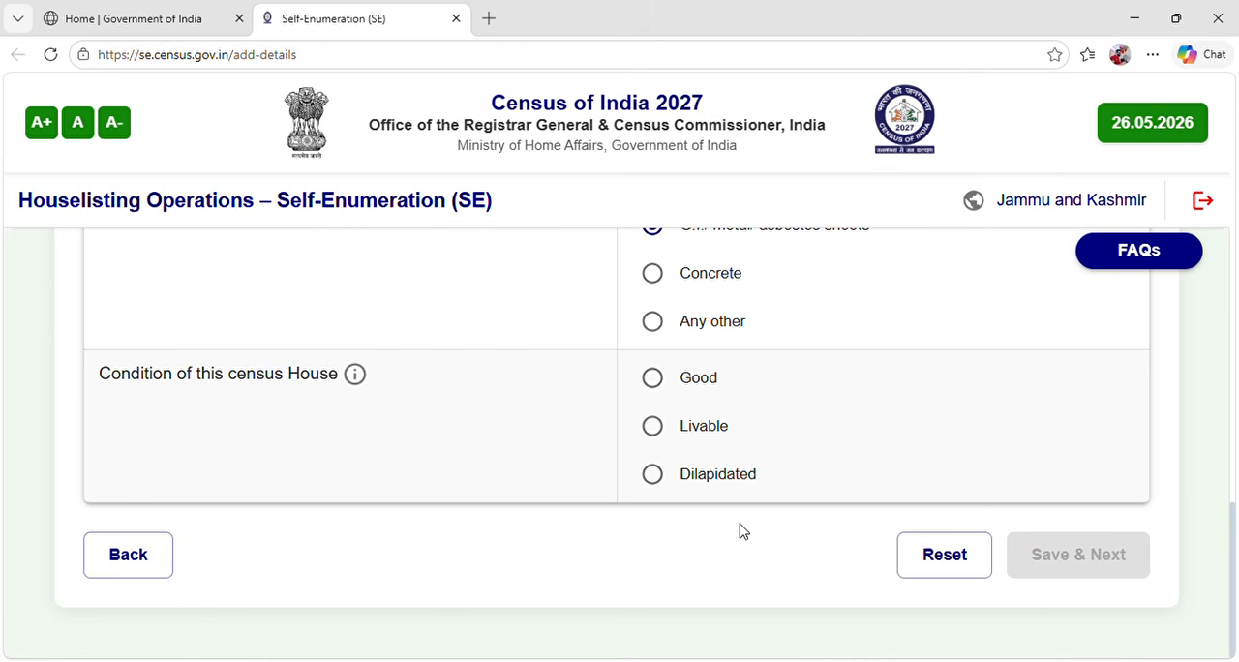
pyautogui.click(653, 428)
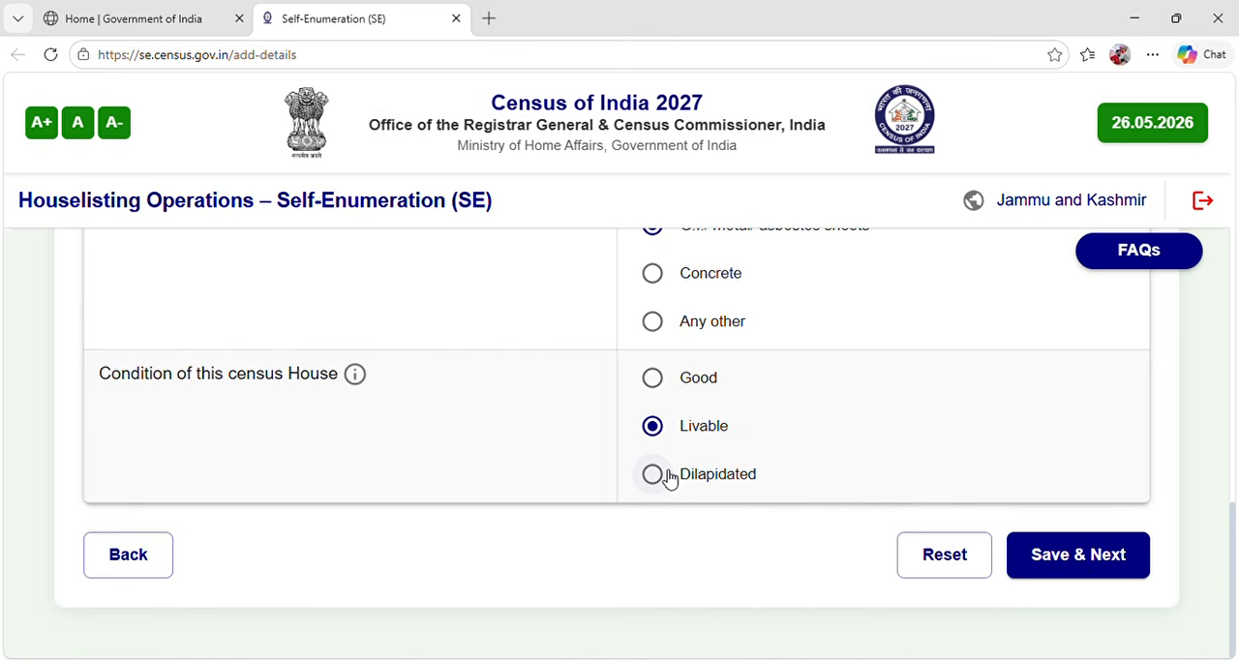
pyautogui.click(655, 475)
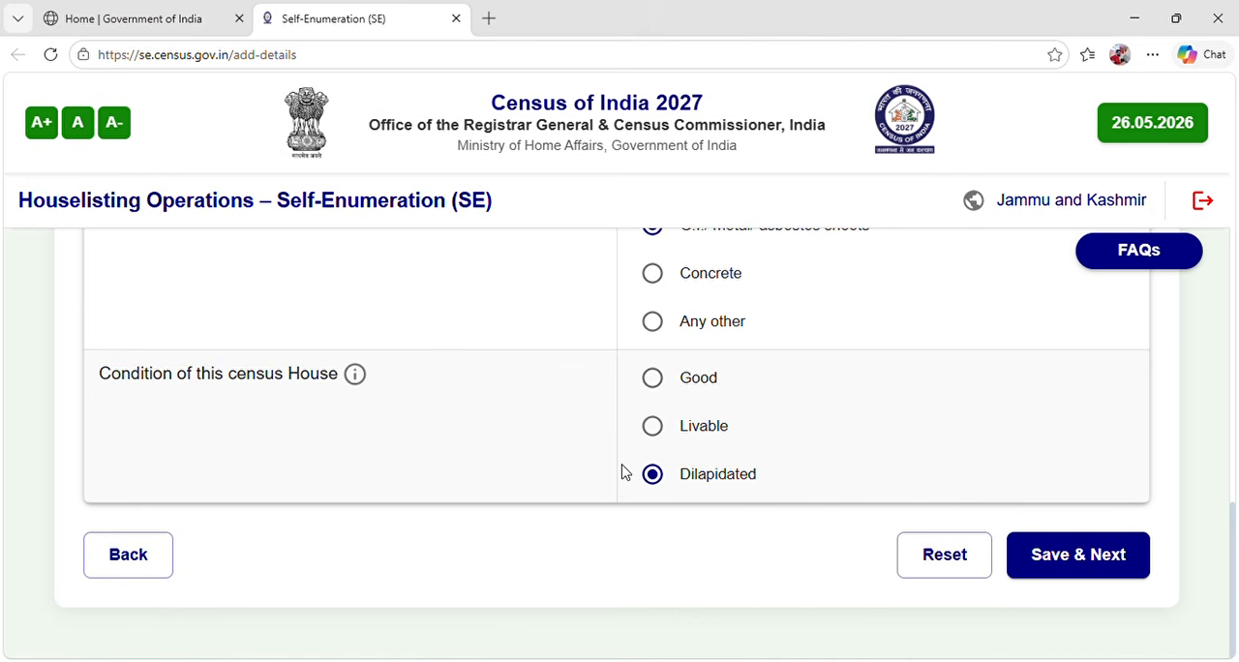
pyautogui.click(655, 382)
pyautogui.click(653, 425)
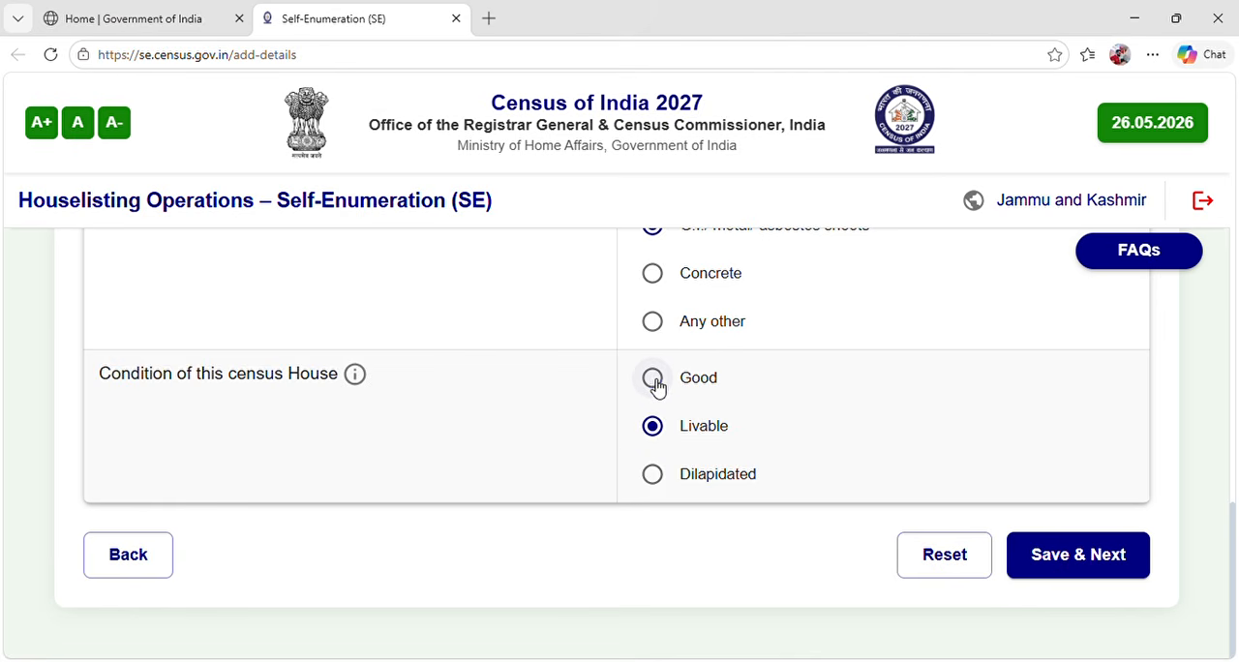
# Set the condition of the census house to Good, then save the census house details and agree to continue
pyautogui.click(654, 383)
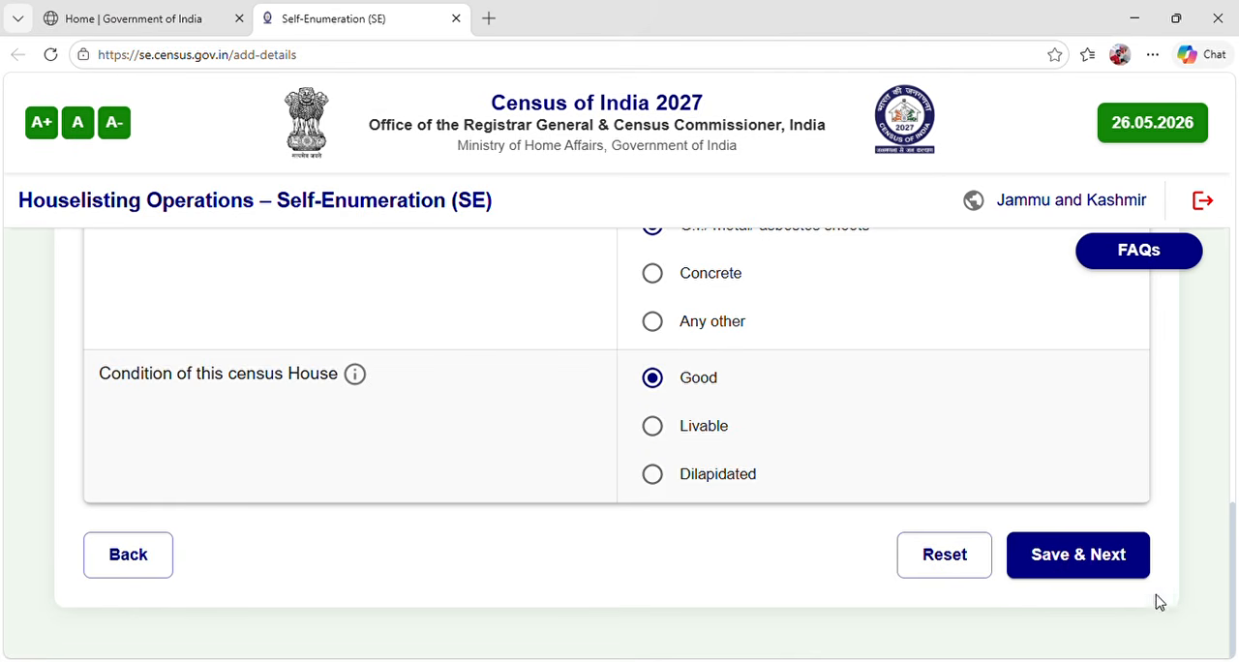
pyautogui.click(1106, 572)
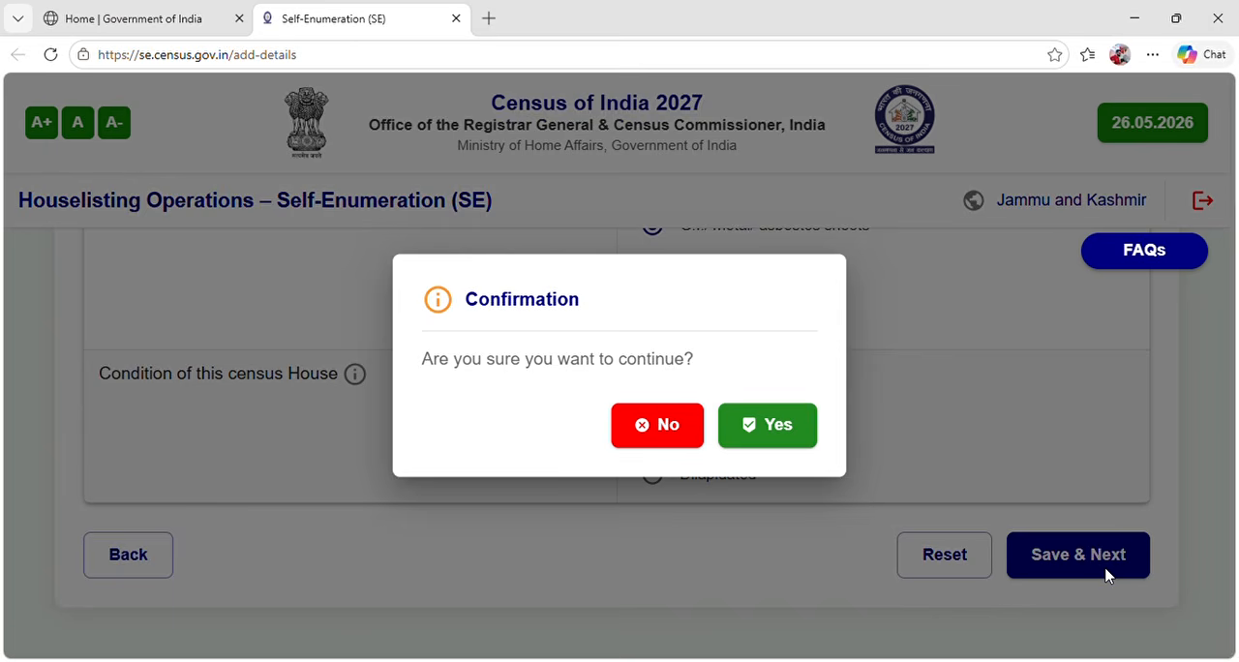
pyautogui.click(807, 434)
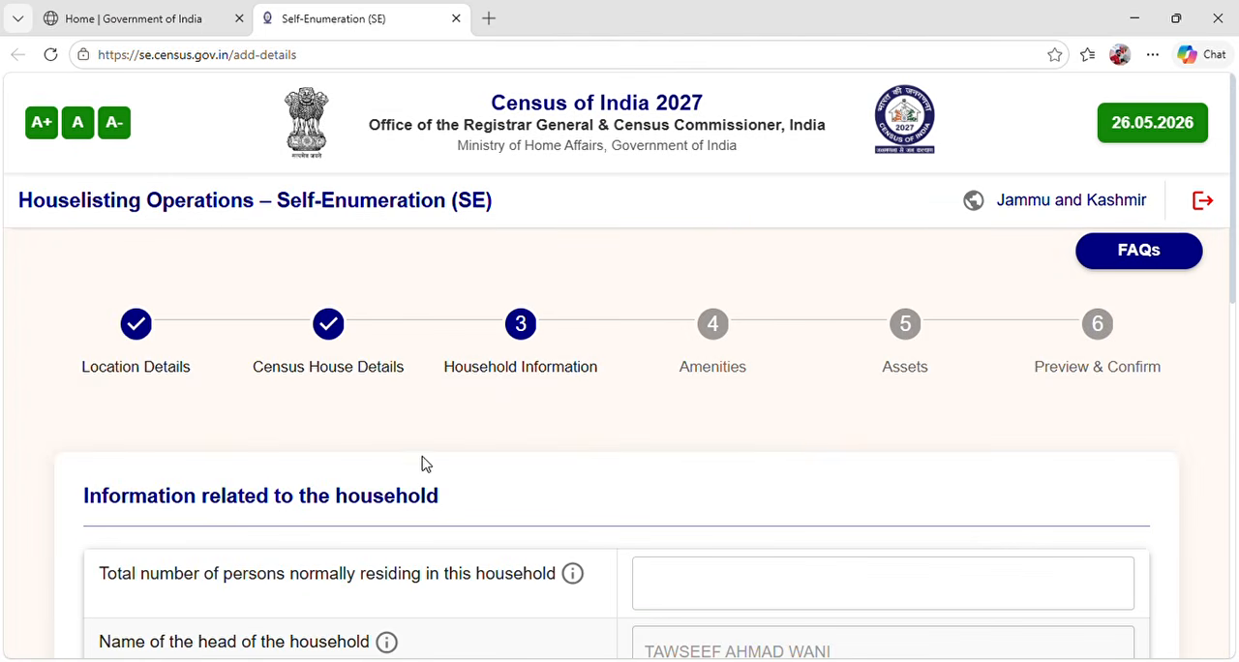
# Set the total number of persons normally residing in the household to 6
pyautogui.scroll(-1, 422, 484)
pyautogui.scroll(-1, 422, 484)
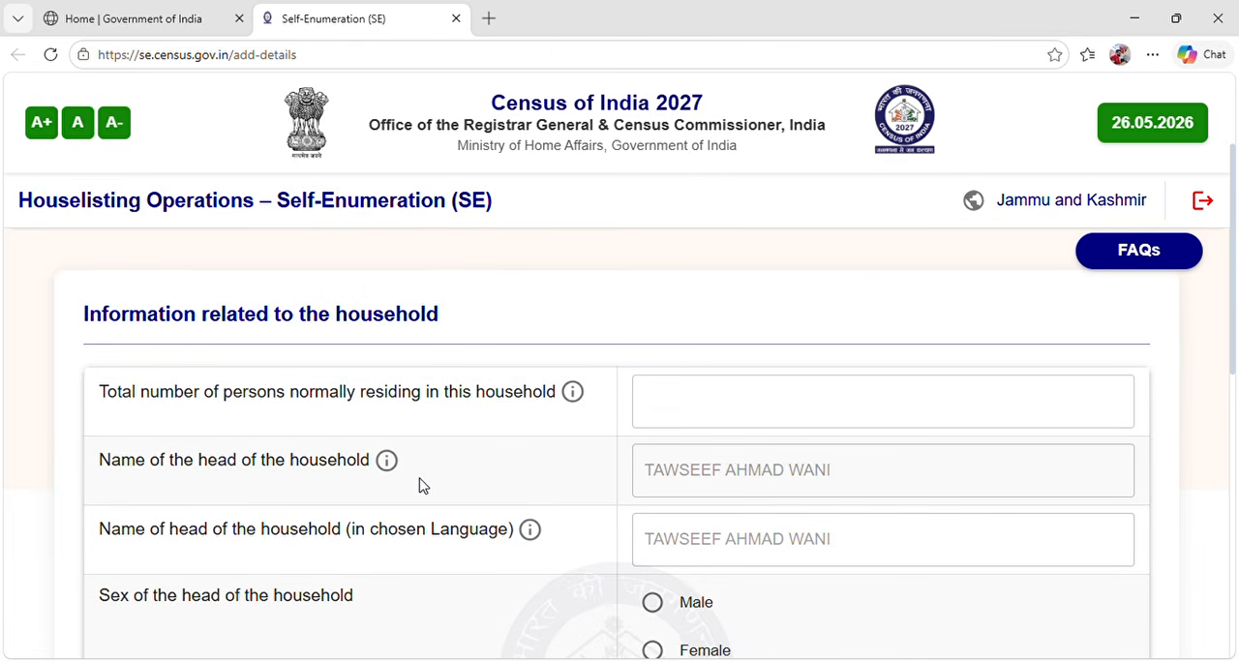
pyautogui.click(664, 415)
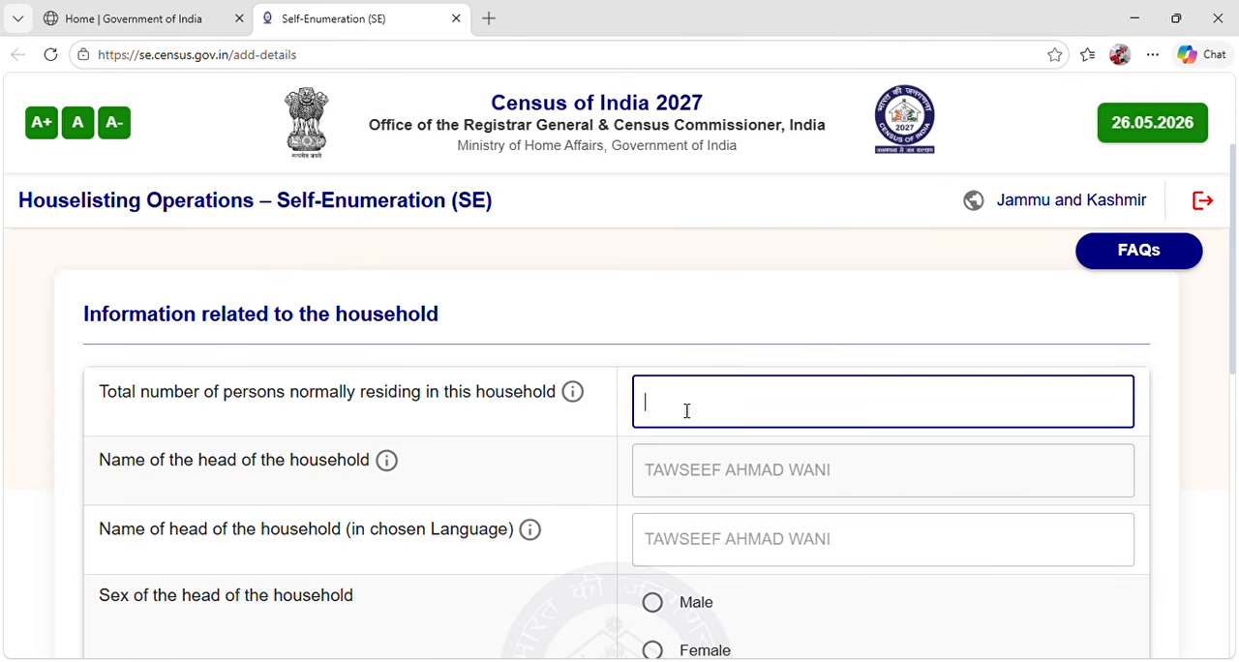
pyautogui.write('6')
pyautogui.scroll(-1, 686, 411)
pyautogui.click(197, 554)
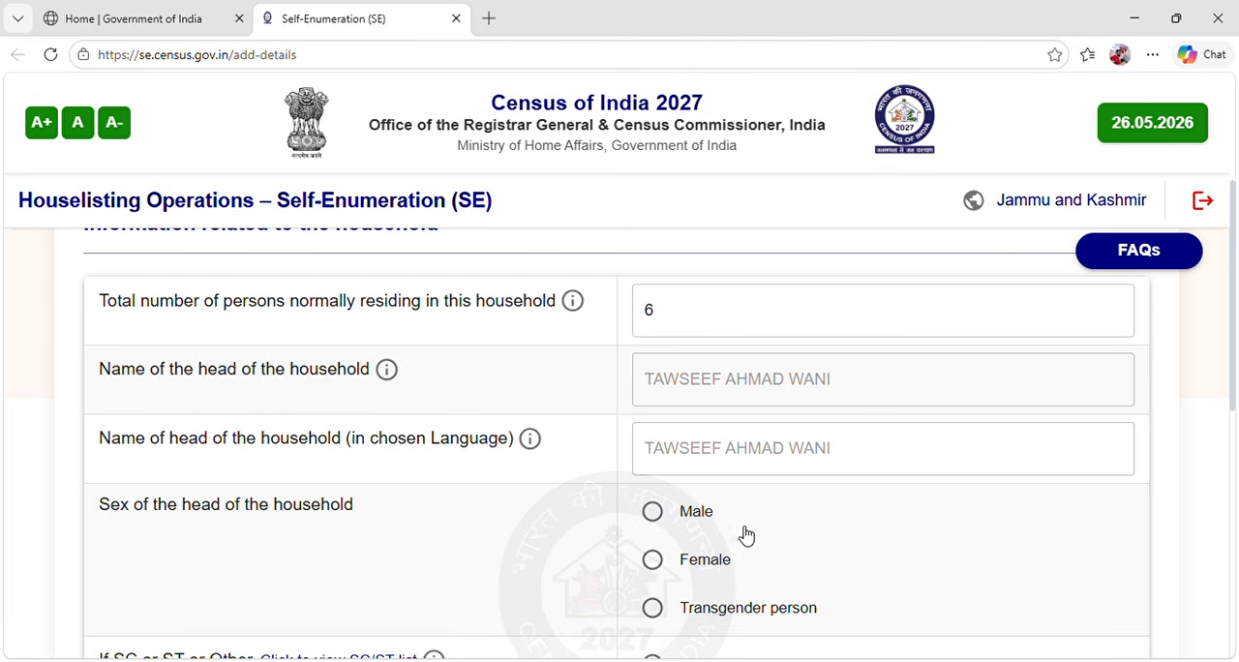
# Set the sex of the head of the household to Male and the SC/ST category to Other
pyautogui.click(668, 518)
pyautogui.scroll(-3, 670, 518)
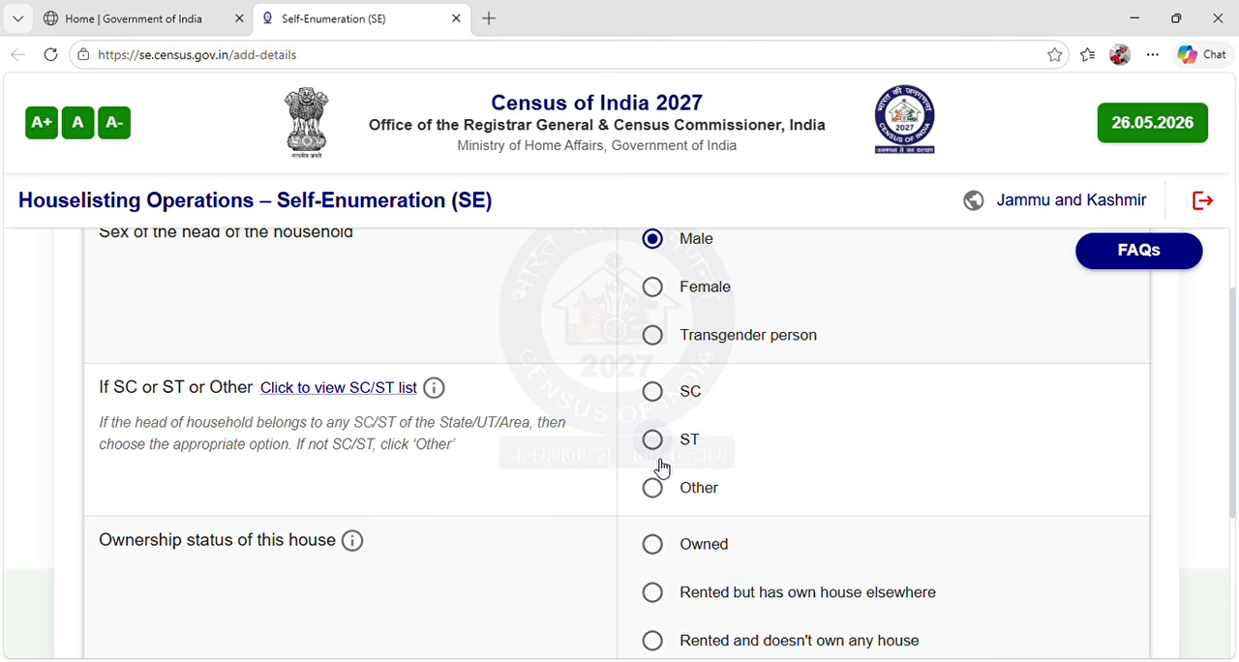
pyautogui.click(656, 495)
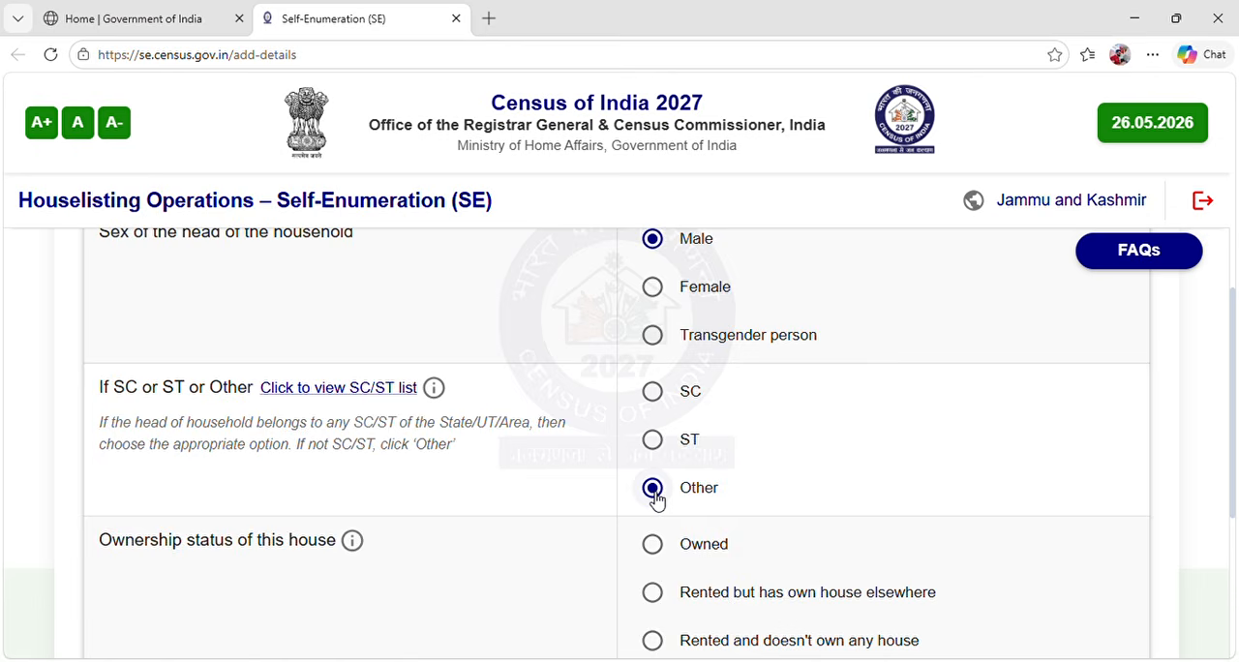
# Set the ownership status of the house to Owned and the number of dwelling rooms to 4
pyautogui.scroll(-2, 591, 497)
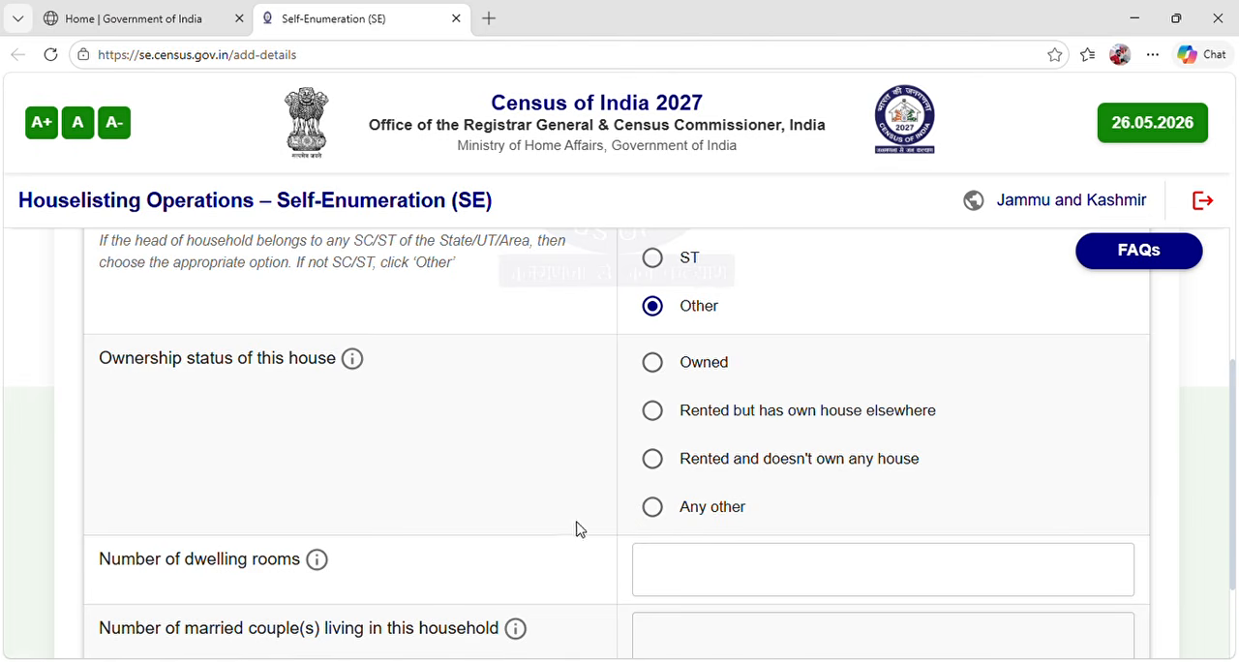
pyautogui.click(652, 364)
pyautogui.scroll(-2, 644, 518)
pyautogui.click(700, 415)
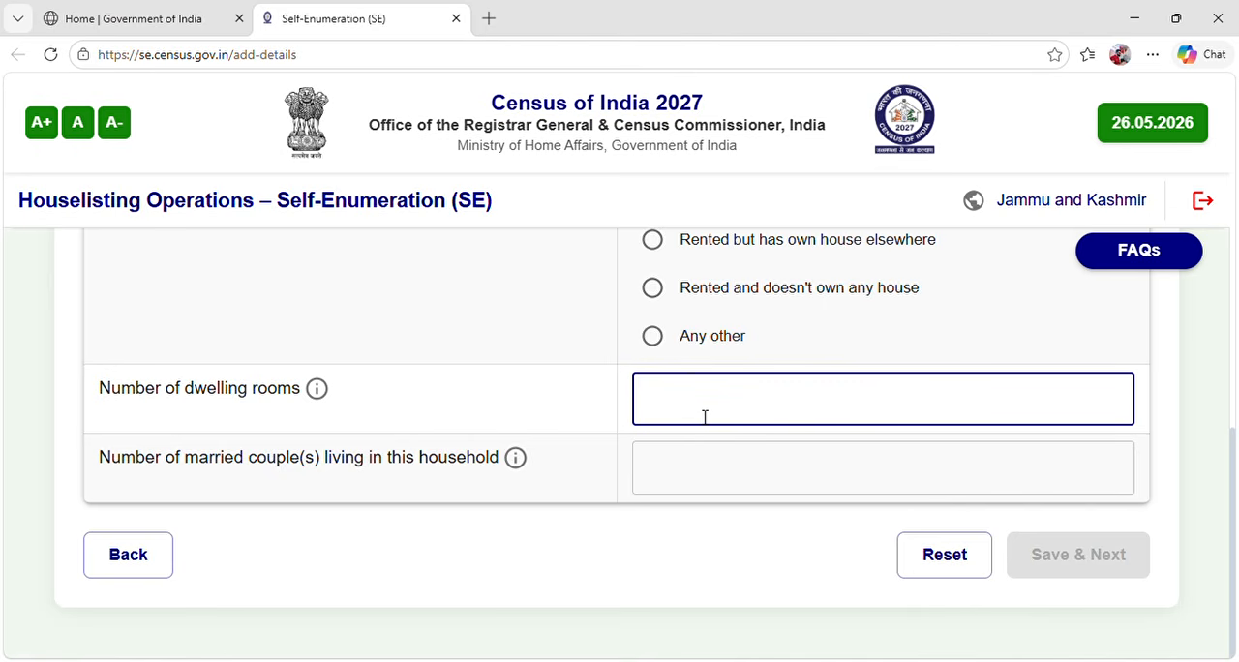
pyautogui.write('4')
# Set the number of married couples in the household to 1, then save the household information and agree to continue
pyautogui.click(676, 470)
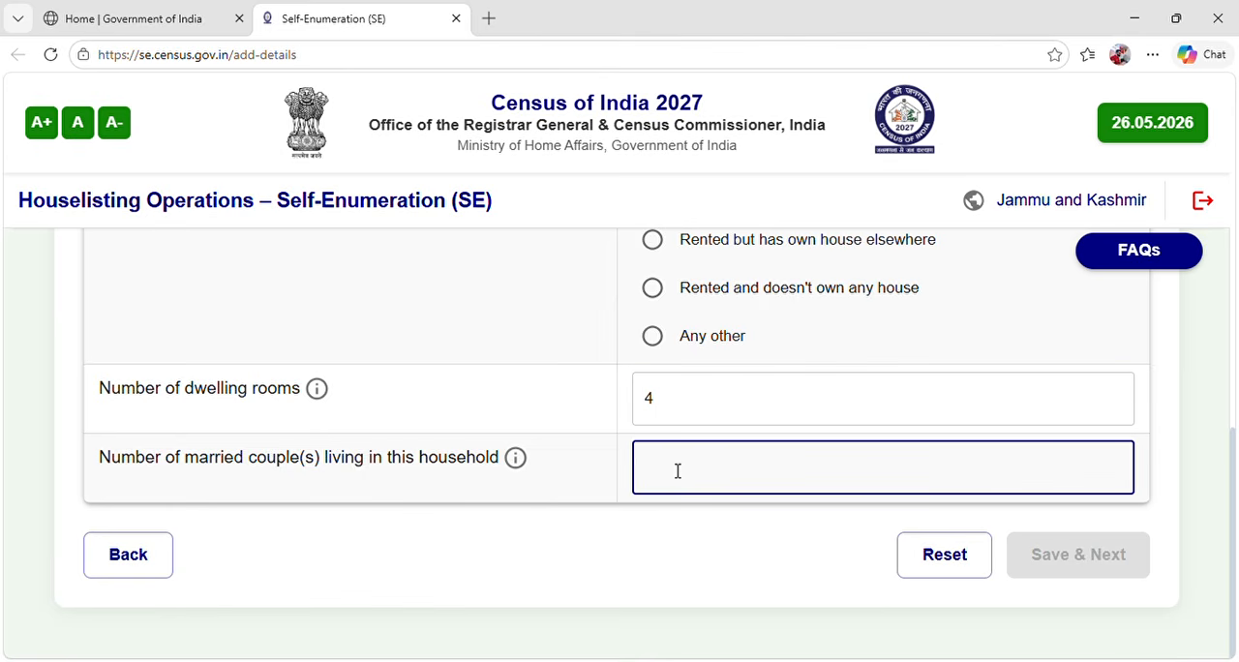
pyautogui.write('1')
pyautogui.click(1021, 562)
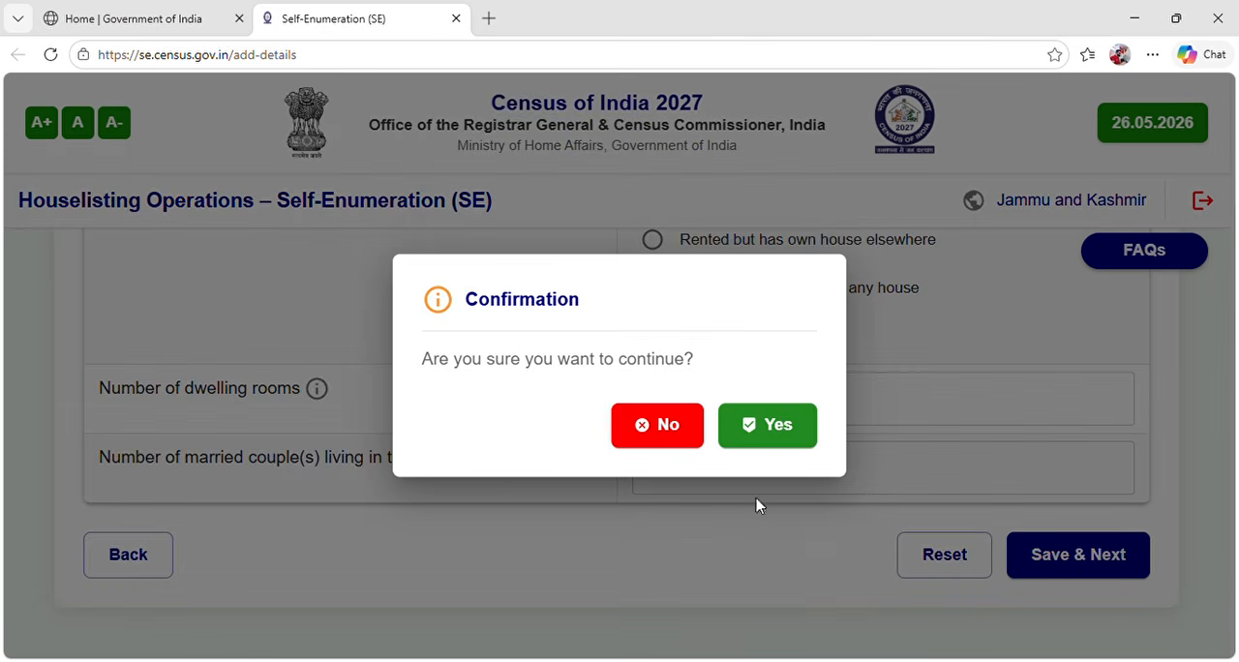
pyautogui.click(765, 433)
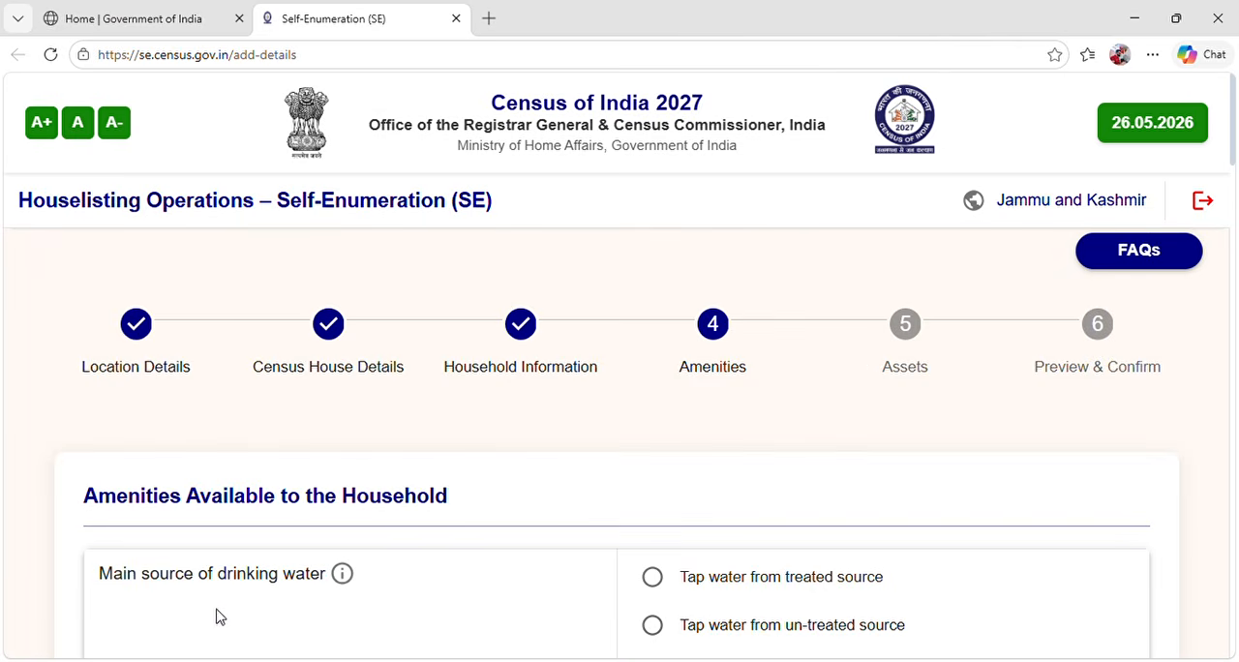
# Set the main source of drinking water to Tap water from treated source and its availability to Within premises
pyautogui.scroll(-2, 165, 599)
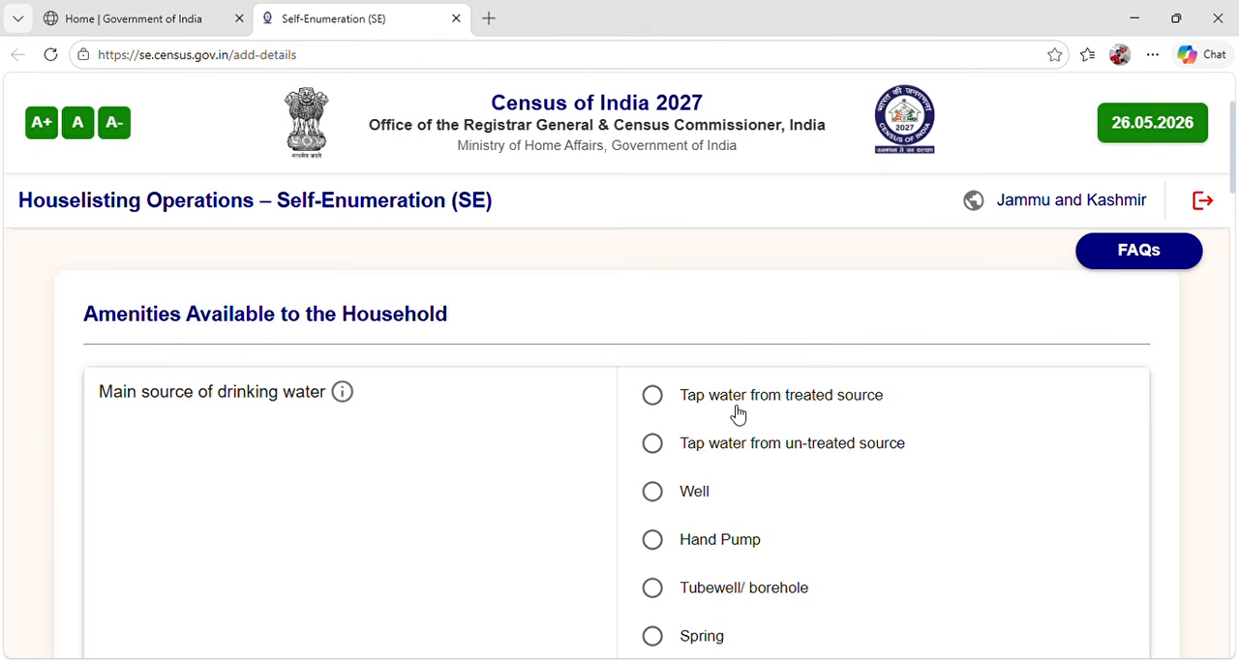
pyautogui.click(660, 402)
pyautogui.scroll(-1, 666, 482)
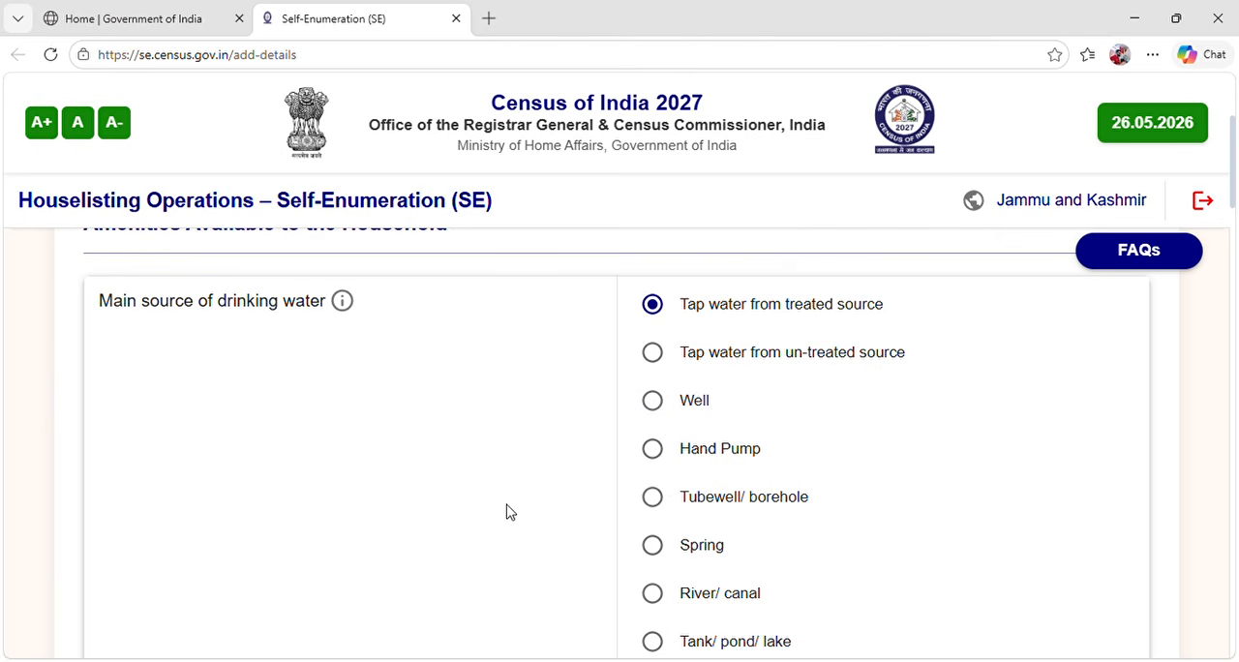
pyautogui.scroll(-1, 727, 487)
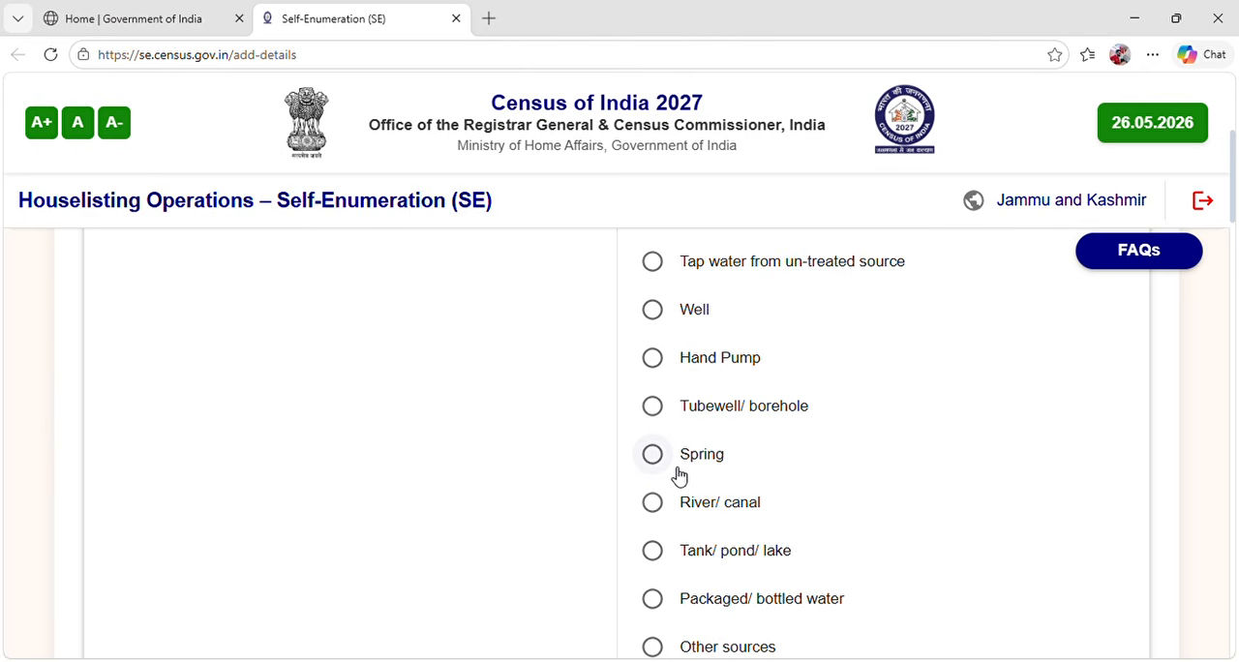
pyautogui.scroll(-1, 704, 527)
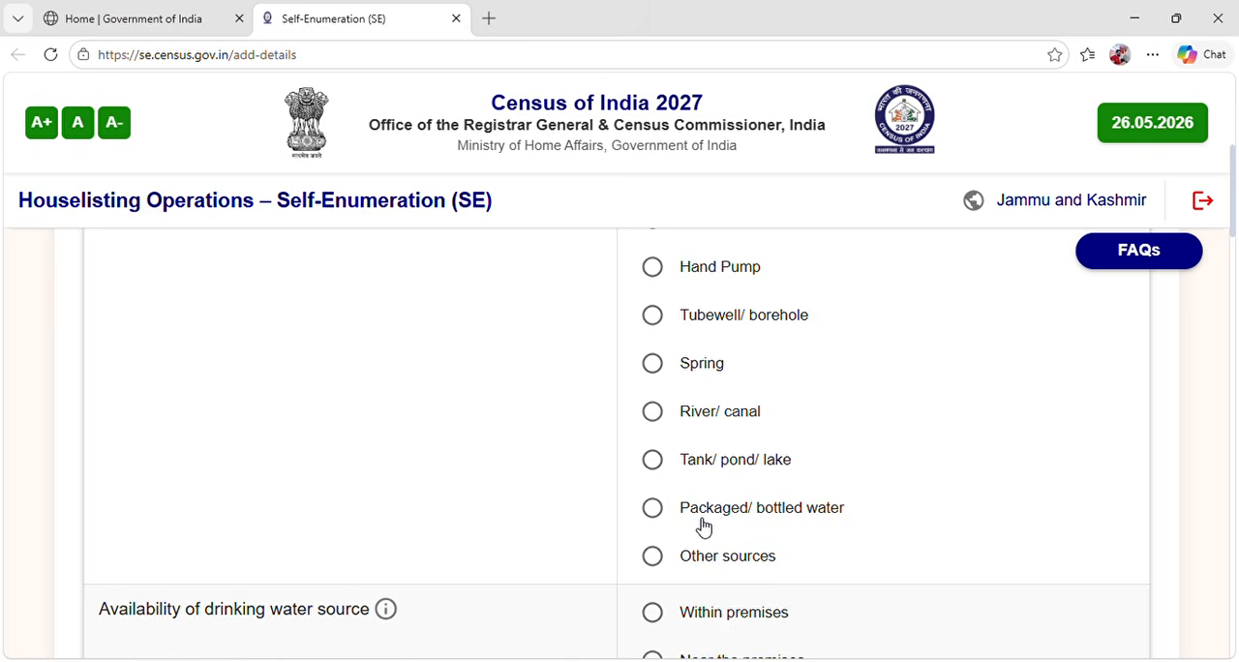
pyautogui.scroll(-2, 703, 528)
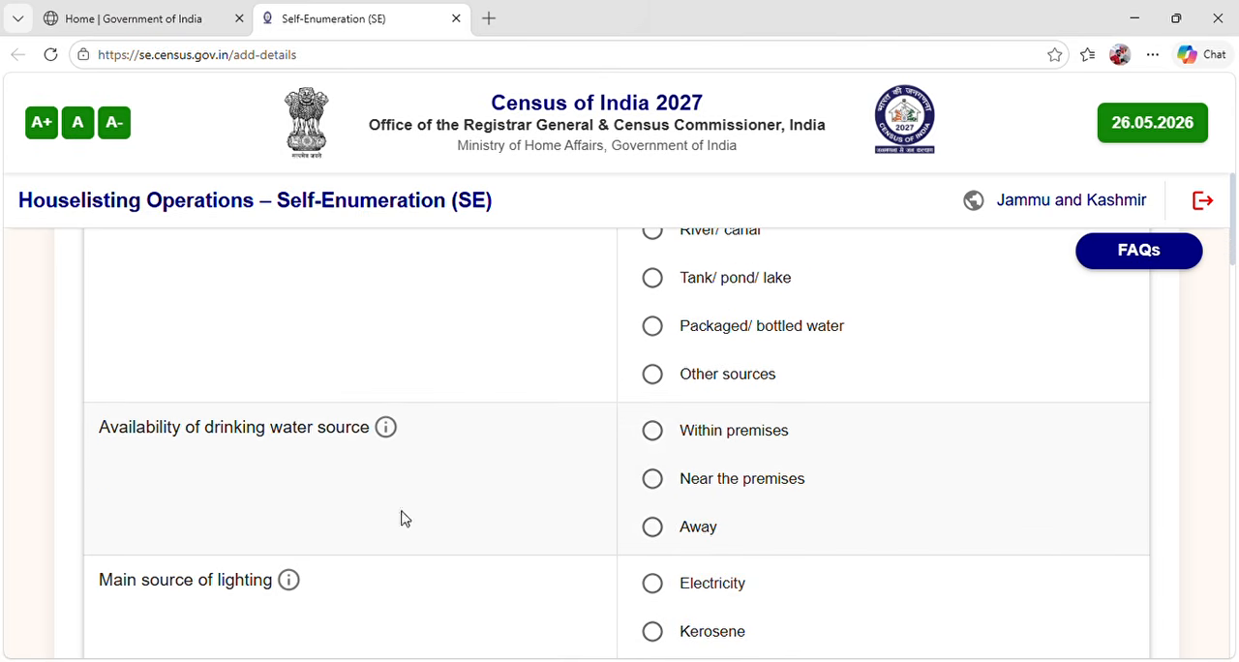
pyautogui.click(659, 435)
# Set the household's main source of lighting to Electricity
pyautogui.scroll(-1, 684, 623)
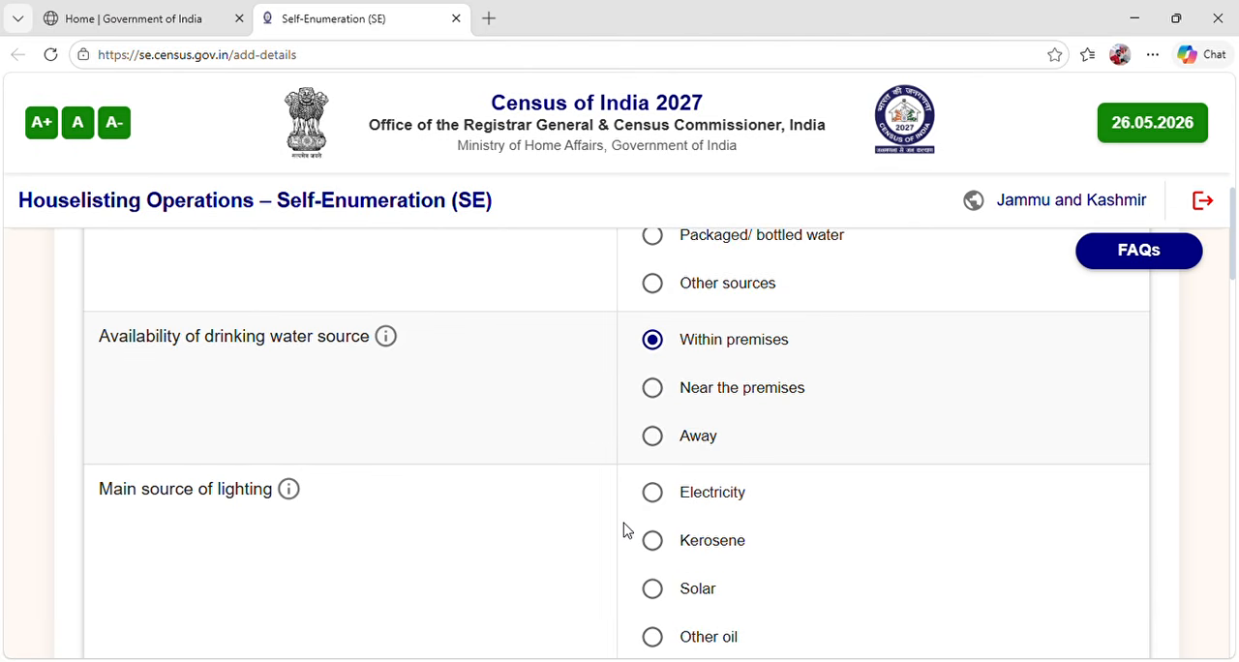
pyautogui.scroll(-1, 625, 530)
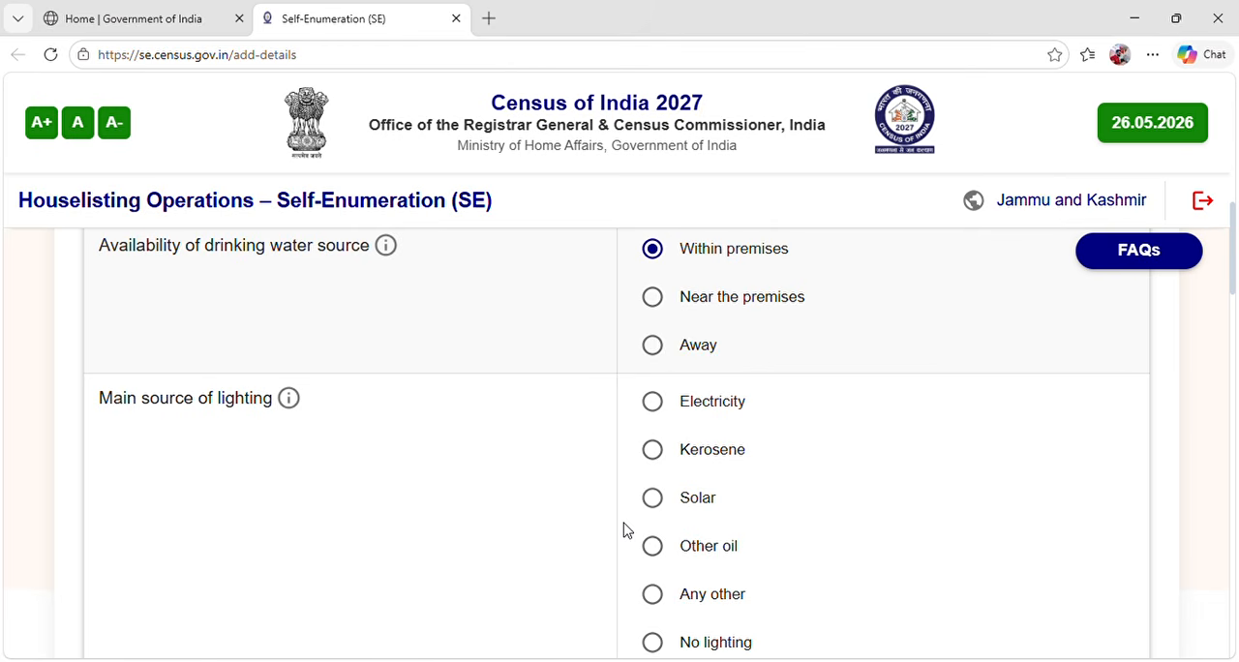
pyautogui.click(655, 406)
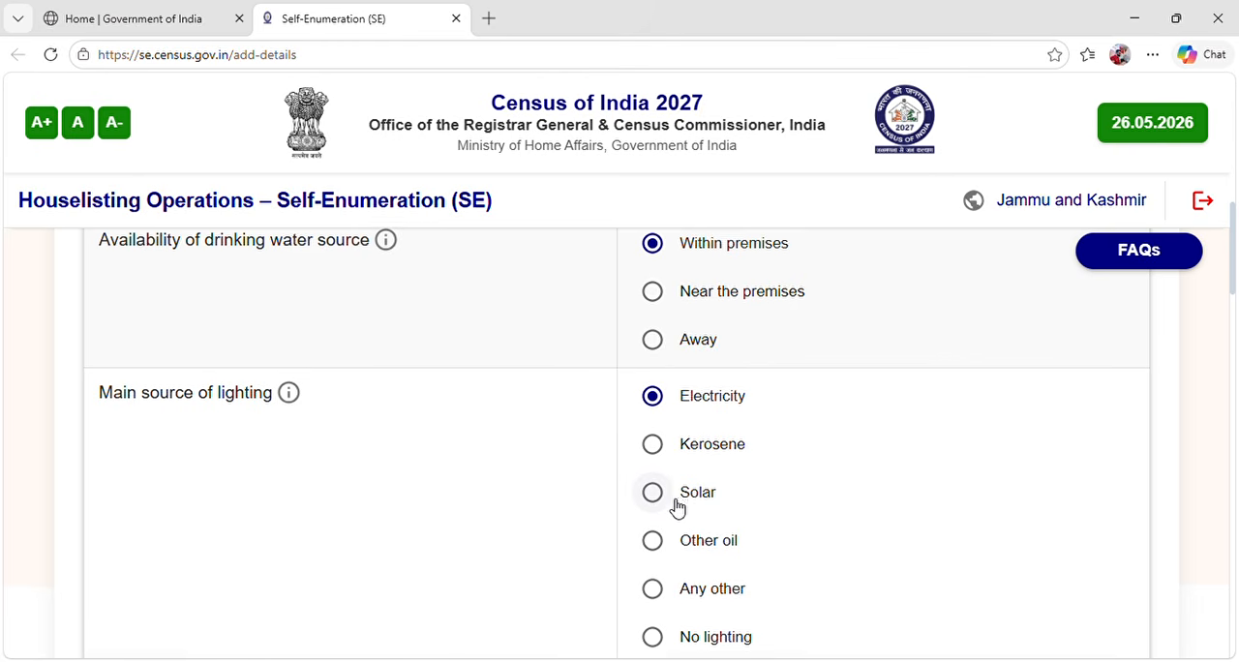
pyautogui.scroll(-3, 677, 507)
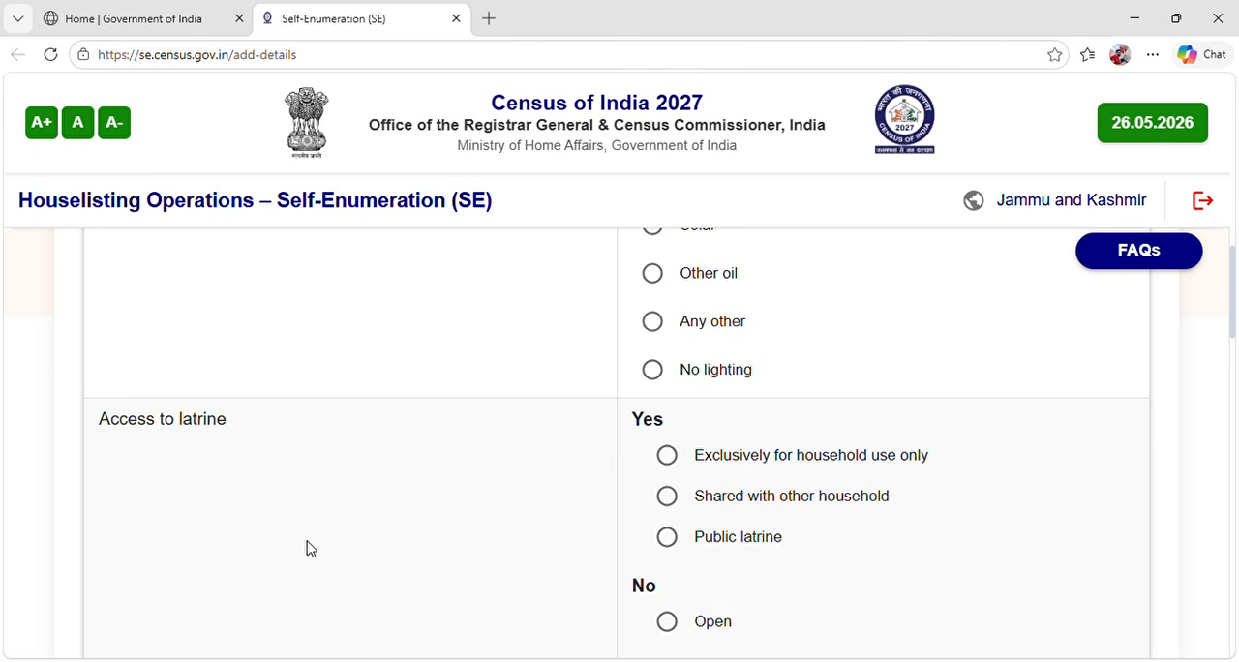
pyautogui.scroll(2, 305, 549)
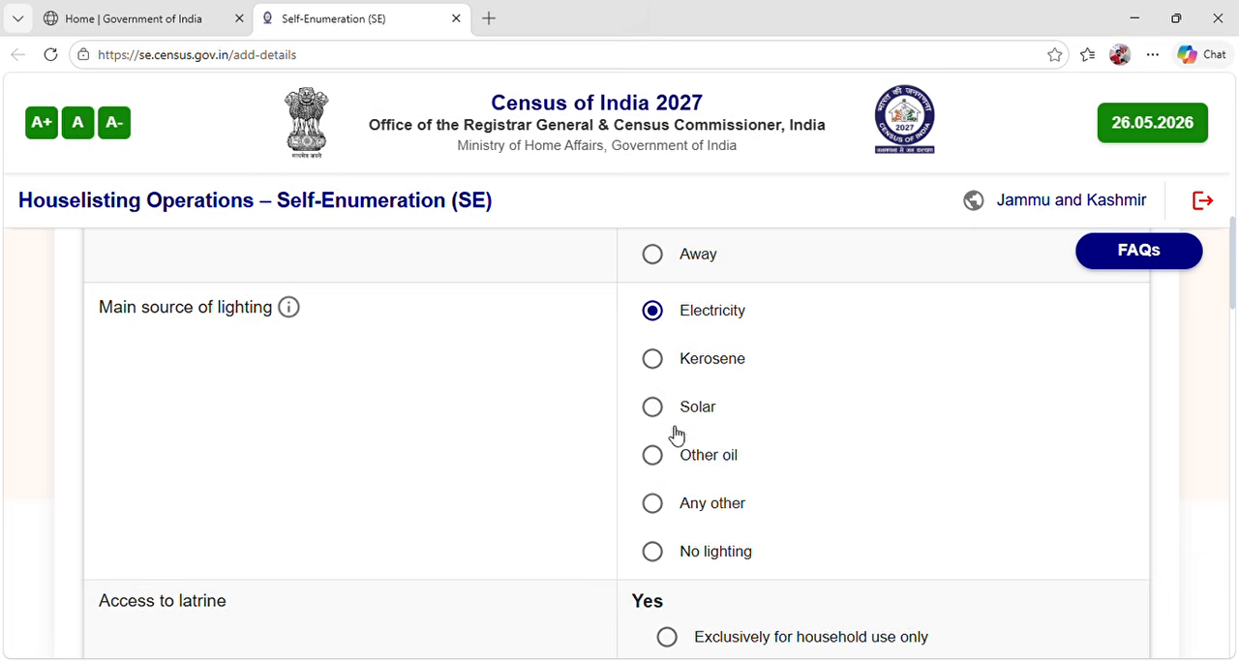
# Set the access to latrine to Exclusively for household use only and the type to flush latrine connected to Septic tank
pyautogui.scroll(-3, 164, 598)
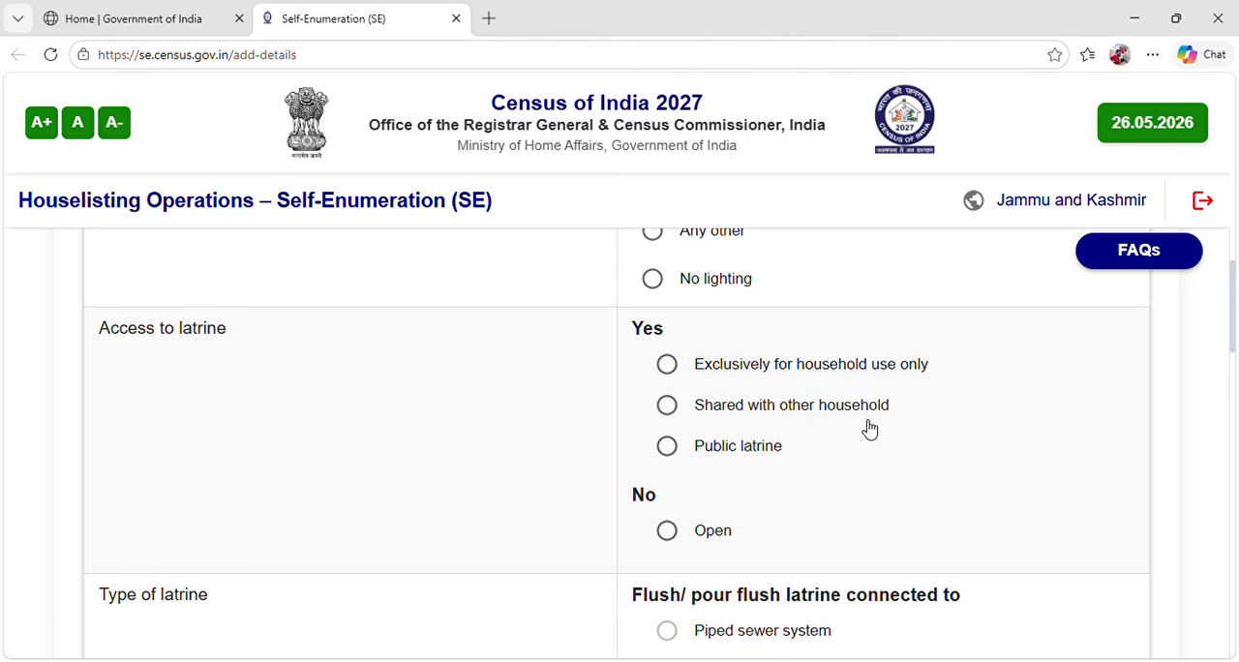
pyautogui.click(667, 366)
pyautogui.scroll(-2, 666, 377)
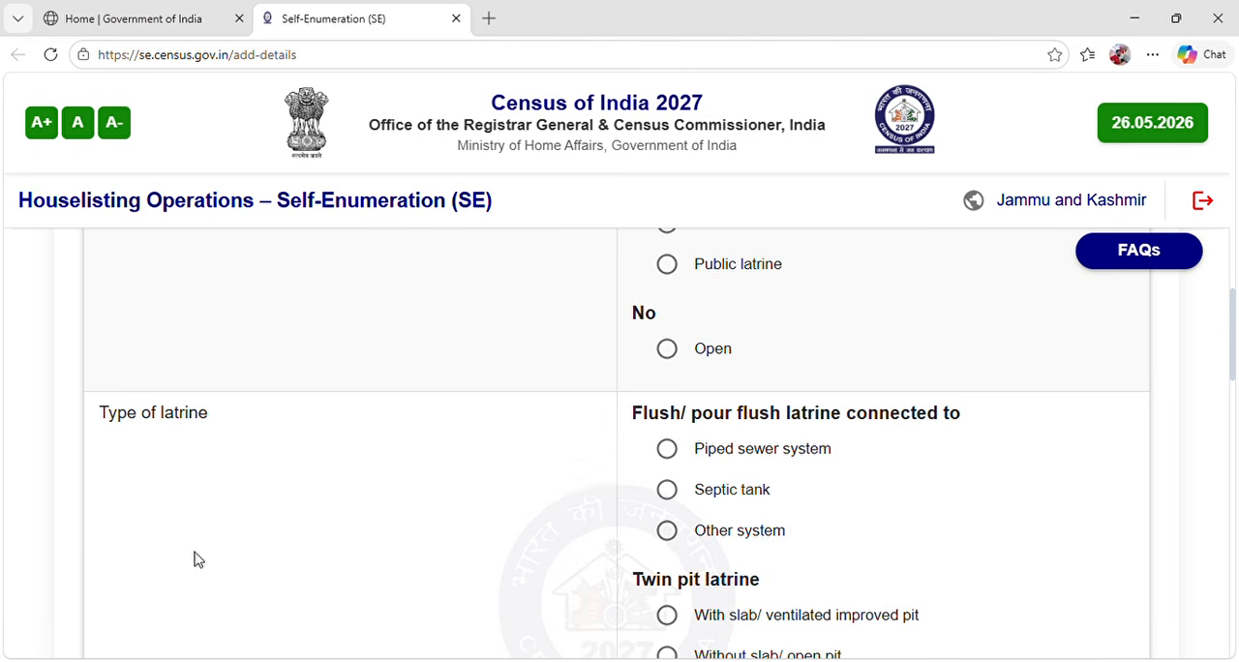
pyautogui.click(668, 491)
pyautogui.scroll(-2, 675, 499)
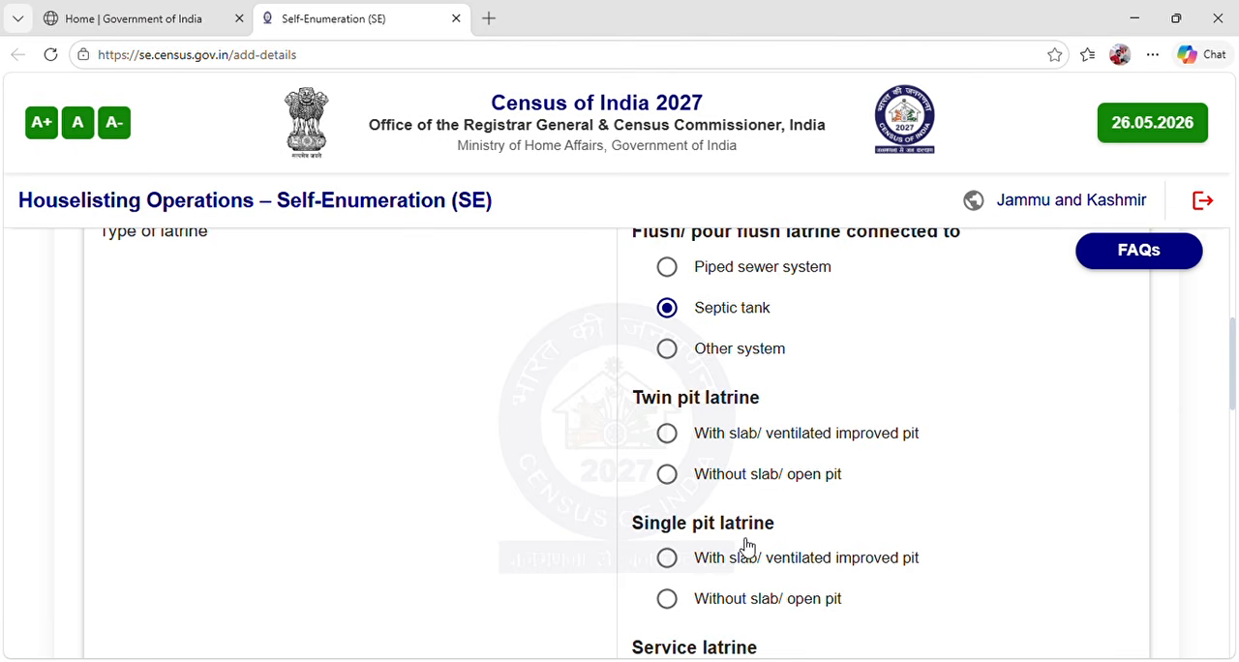
pyautogui.scroll(-1, 745, 548)
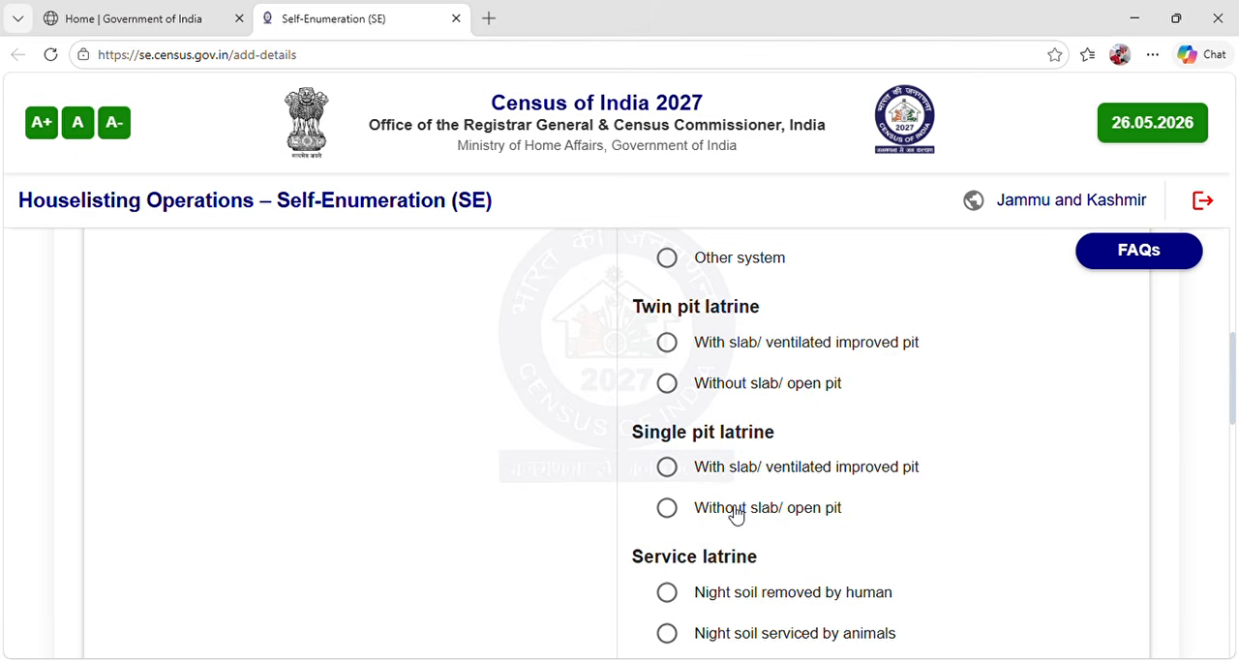
# Set the waste water outlet connection to Closed drainage
pyautogui.scroll(-2, 735, 514)
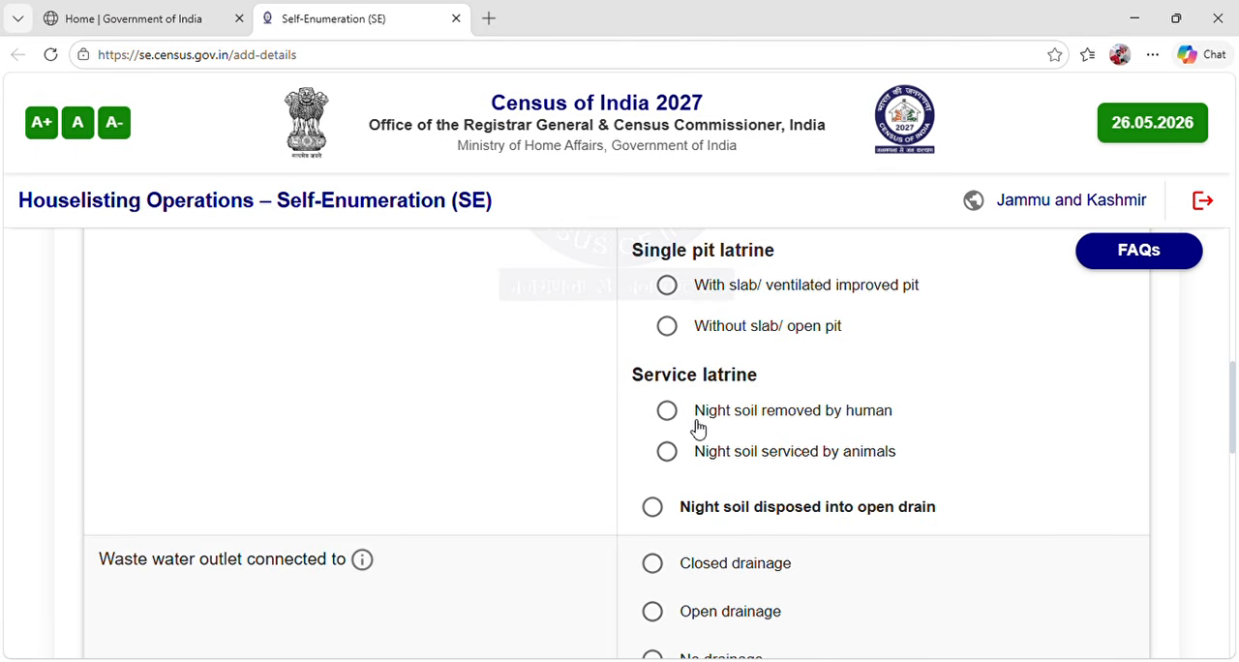
pyautogui.scroll(-1, 698, 507)
pyautogui.scroll(-3, 699, 507)
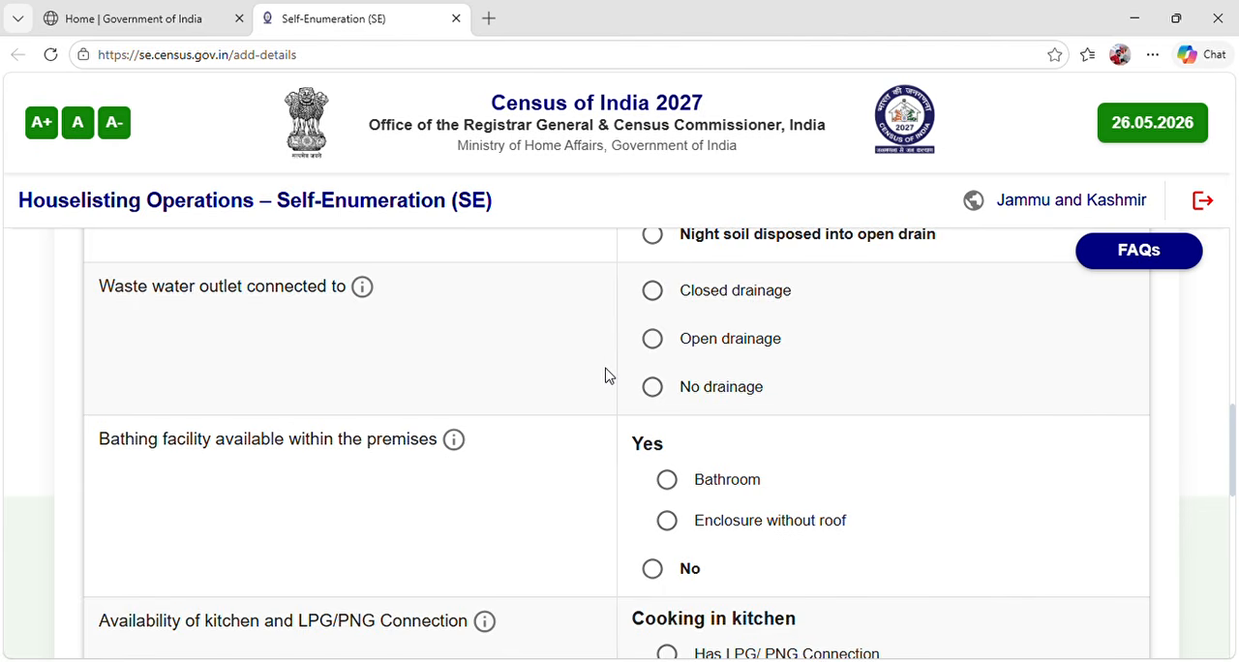
pyautogui.scroll(1, 608, 376)
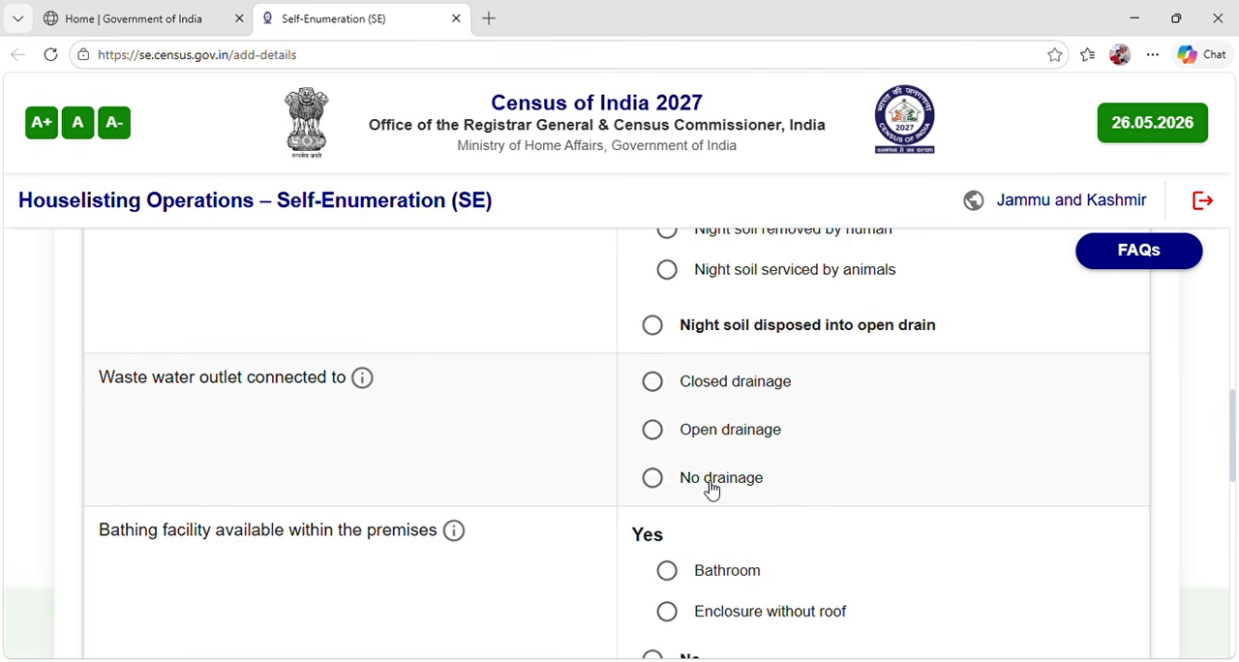
pyautogui.click(654, 432)
pyautogui.click(654, 383)
# Set the bathing facility available within the premises to Bathroom
pyautogui.scroll(-1, 639, 468)
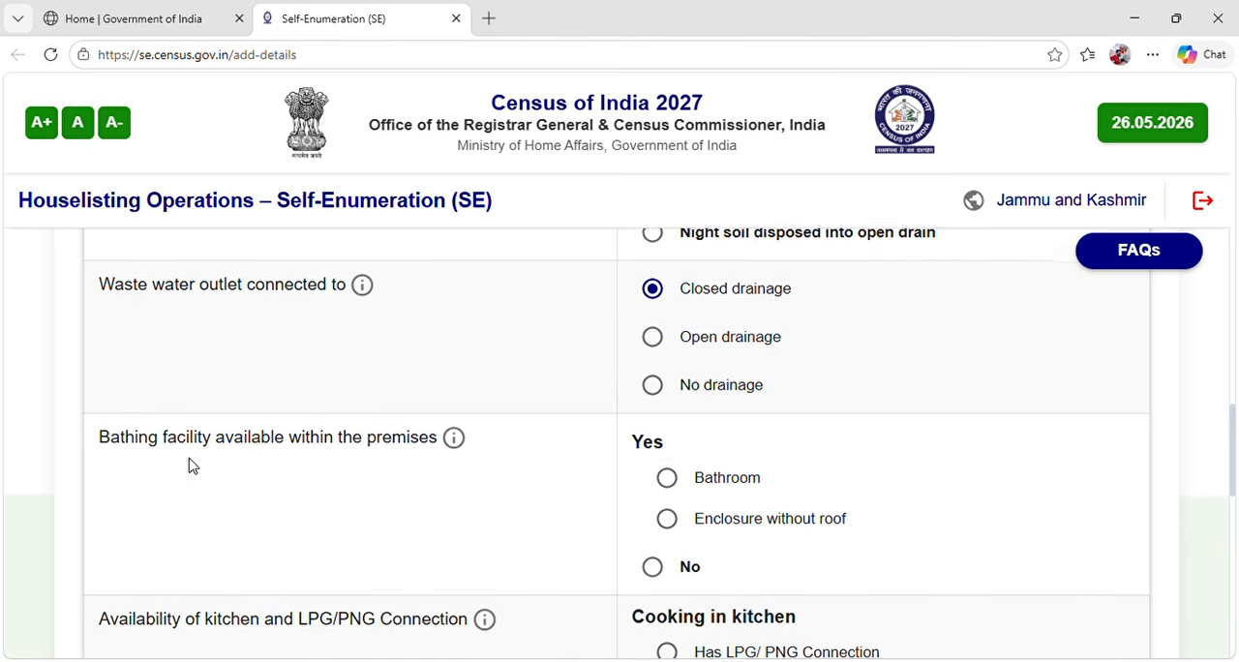
pyautogui.scroll(-1, 192, 466)
pyautogui.click(677, 389)
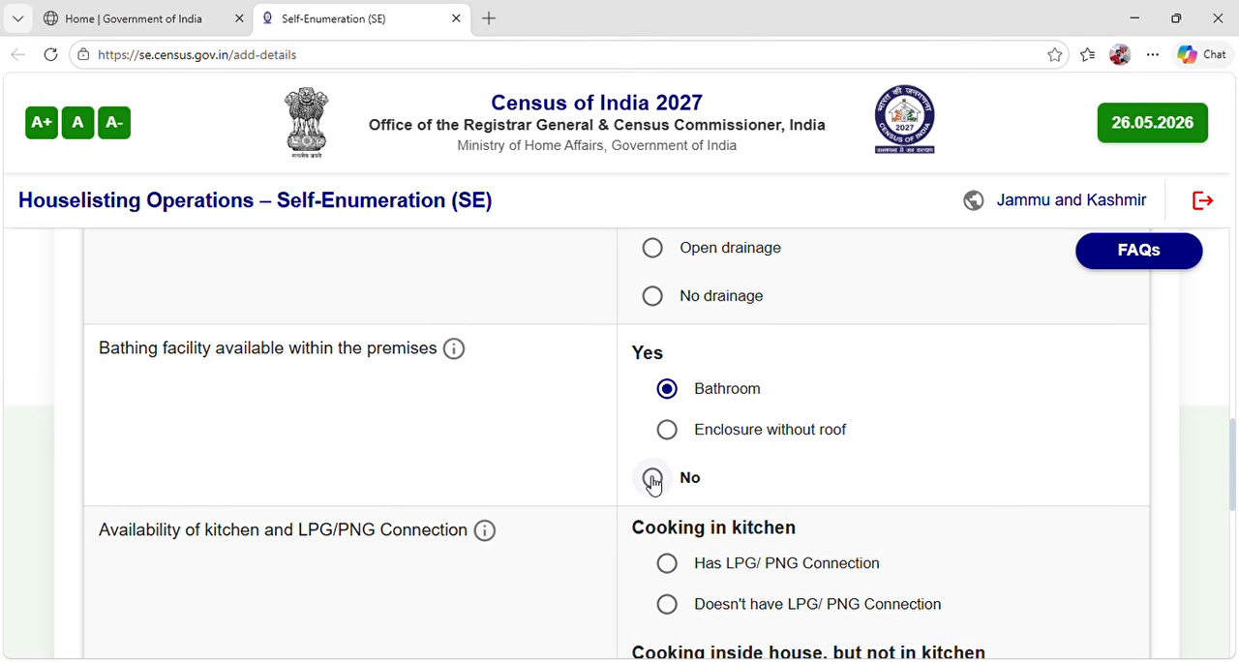
# Set the availability of kitchen and LPG/PNG connection to Has LPG/ PNG Connection under Cooking in kitchen
pyautogui.scroll(-2, 653, 481)
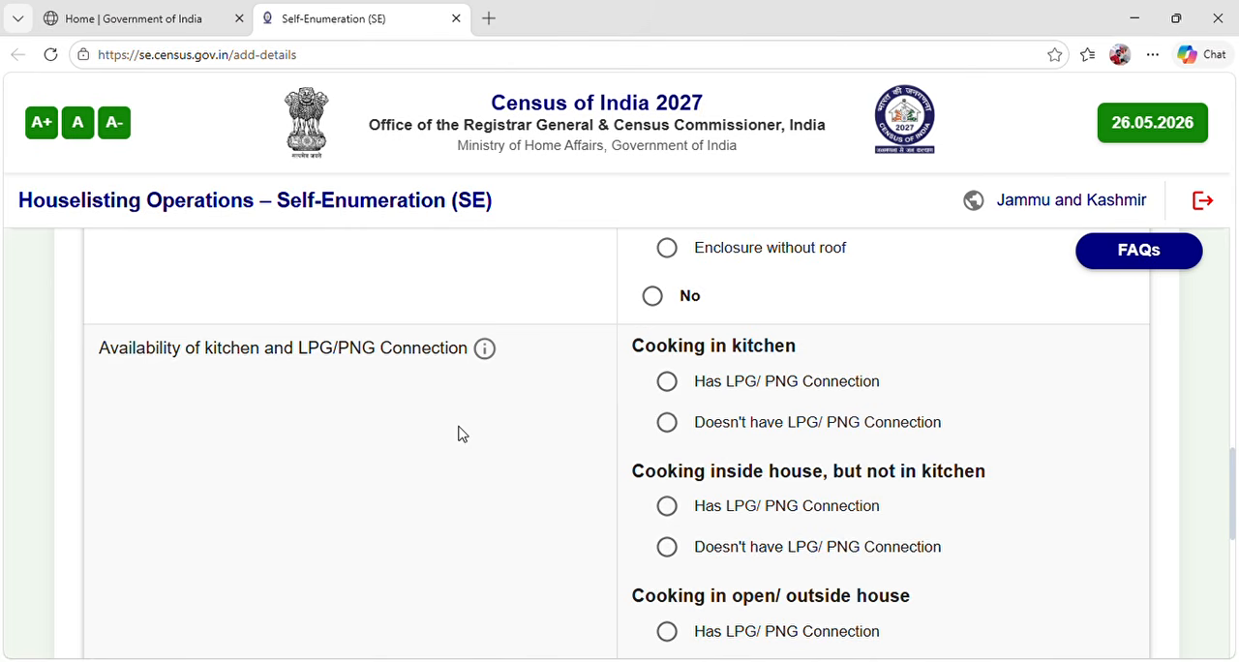
pyautogui.click(668, 382)
pyautogui.scroll(-1, 675, 384)
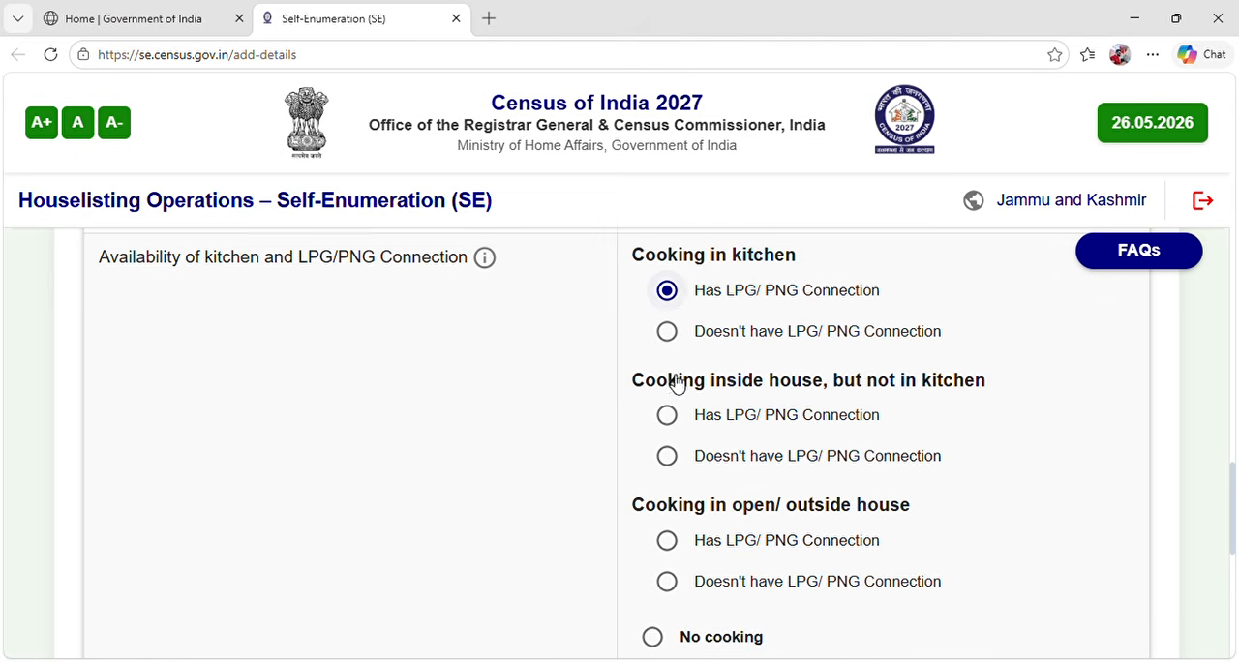
pyautogui.click(667, 415)
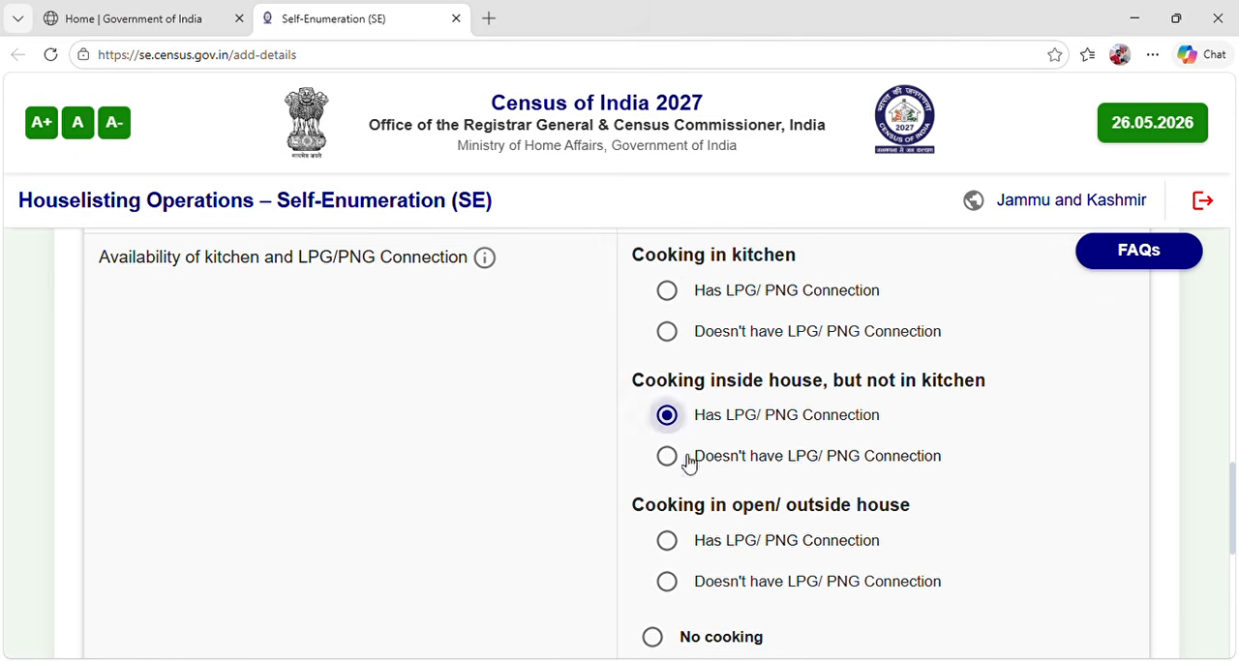
pyautogui.click(669, 293)
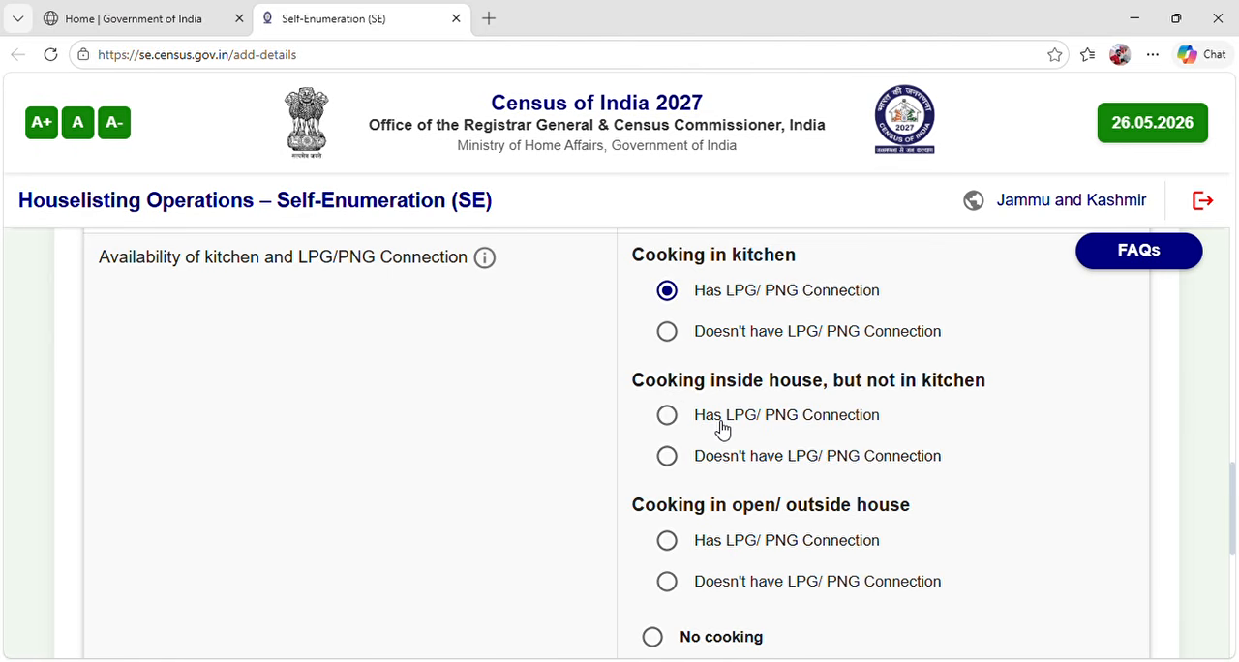
# Set the main fuel used for cooking to LPG/ PNG
pyautogui.scroll(-2, 723, 428)
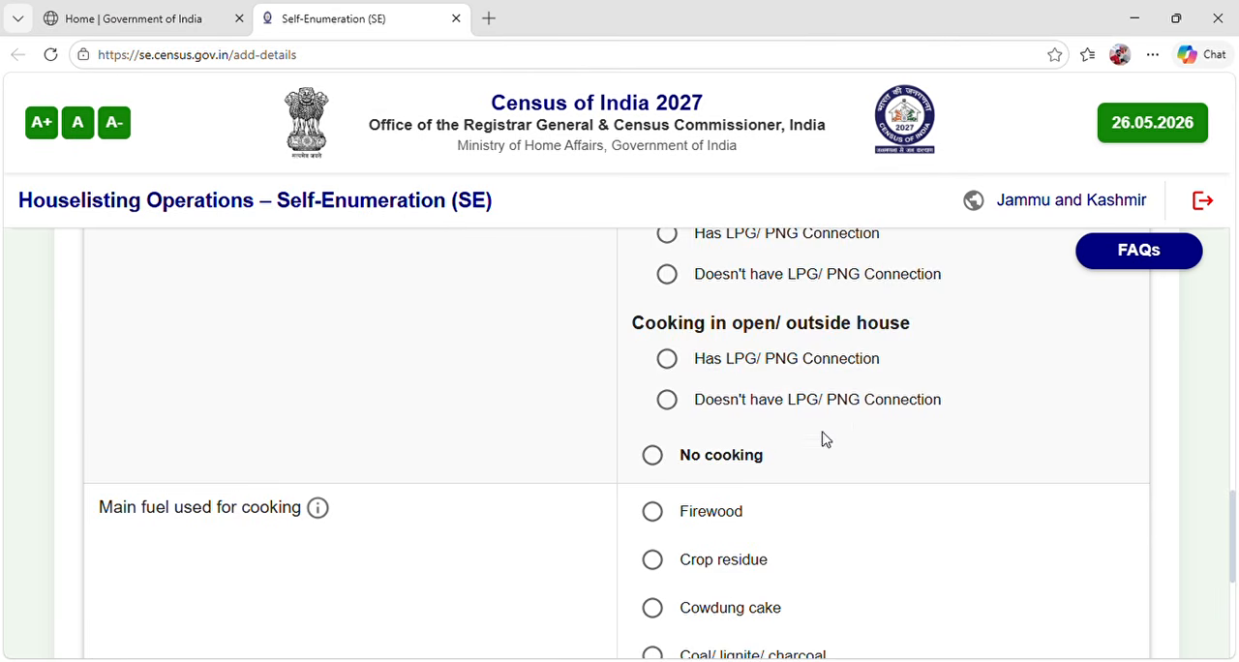
pyautogui.scroll(-1, 822, 438)
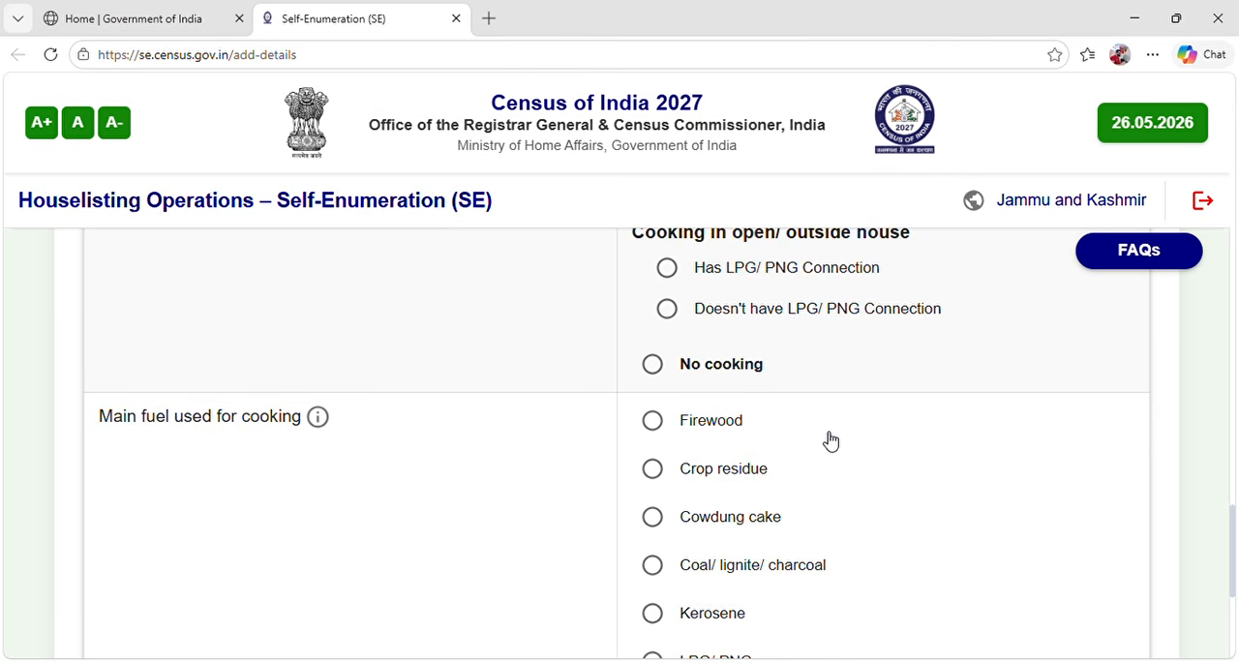
pyautogui.scroll(-2, 827, 440)
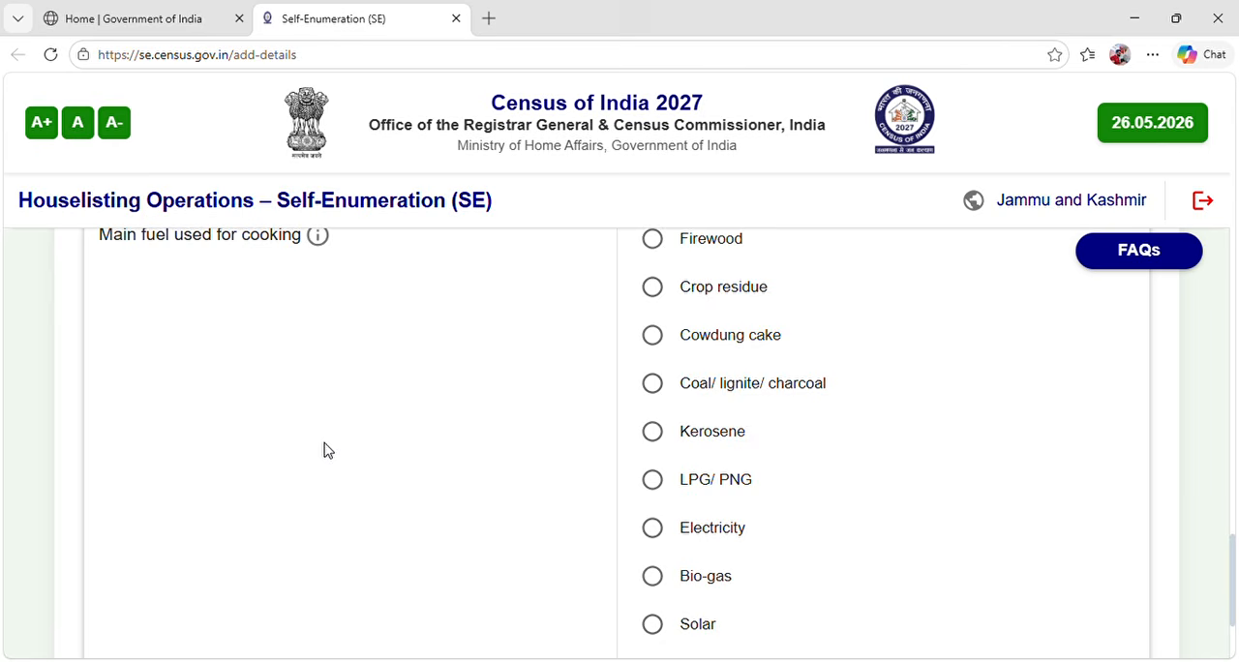
pyautogui.scroll(1, 328, 450)
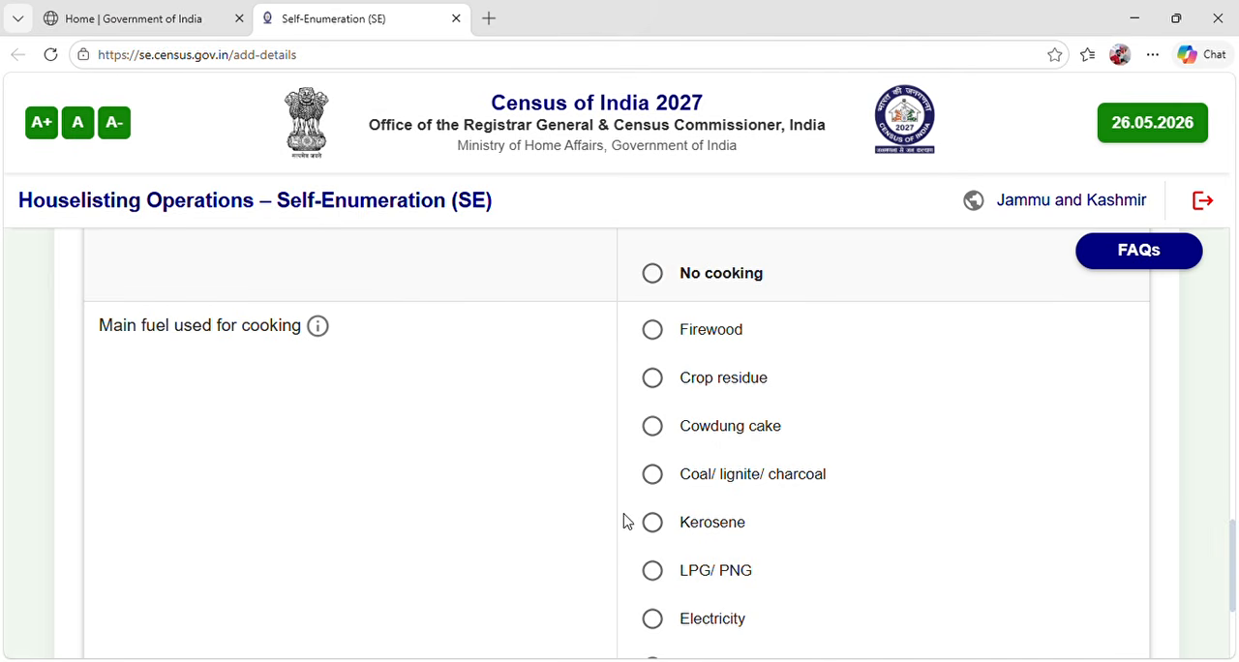
pyautogui.click(654, 572)
# Check the cooking fuel choice, then save the amenities details and agree to continue to the assets section
pyautogui.scroll(-3, 664, 581)
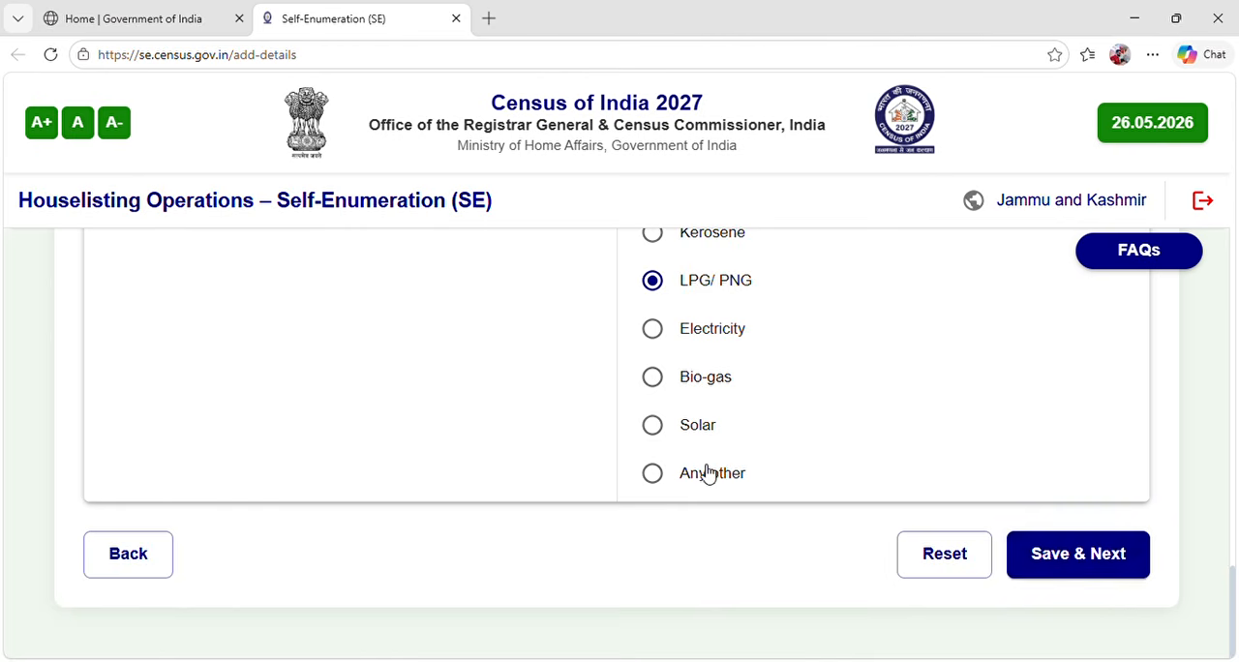
pyautogui.scroll(2, 707, 473)
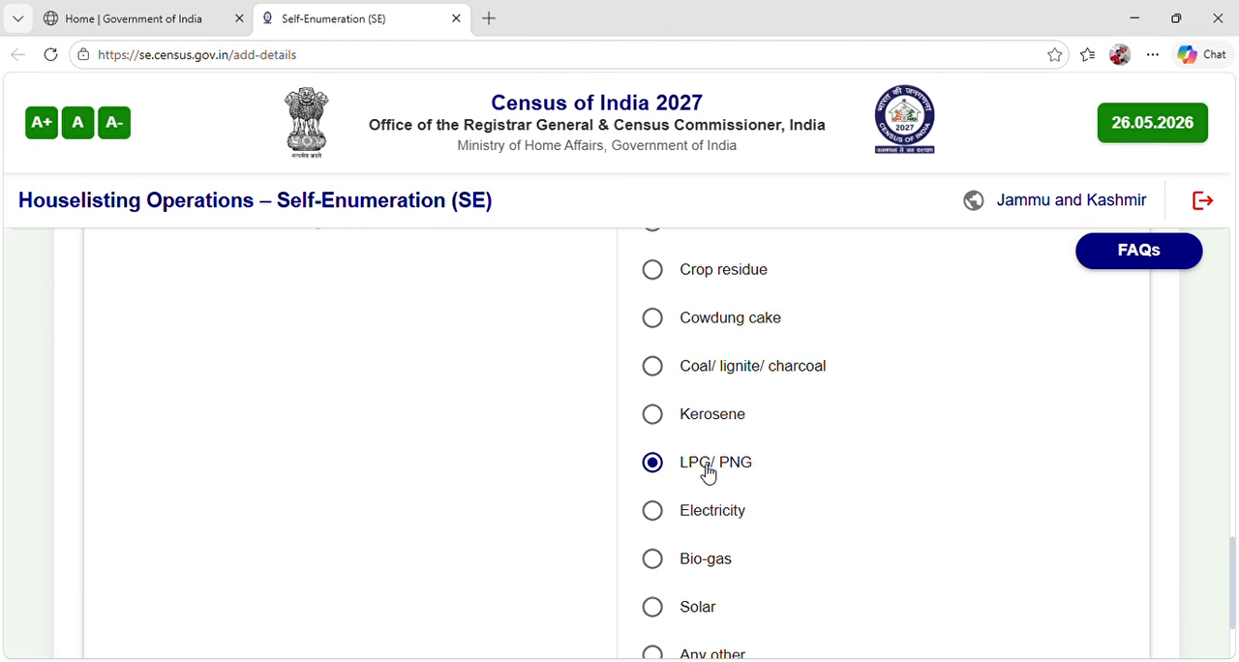
pyautogui.scroll(-2, 708, 474)
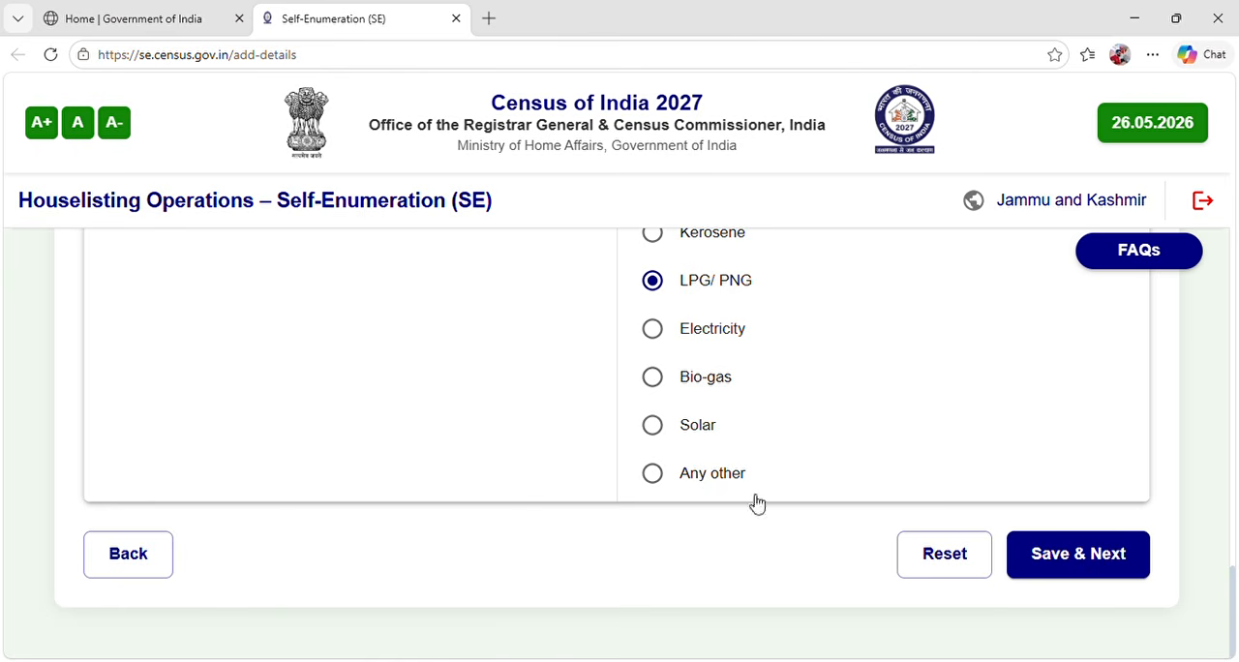
pyautogui.click(1079, 570)
pyautogui.click(779, 425)
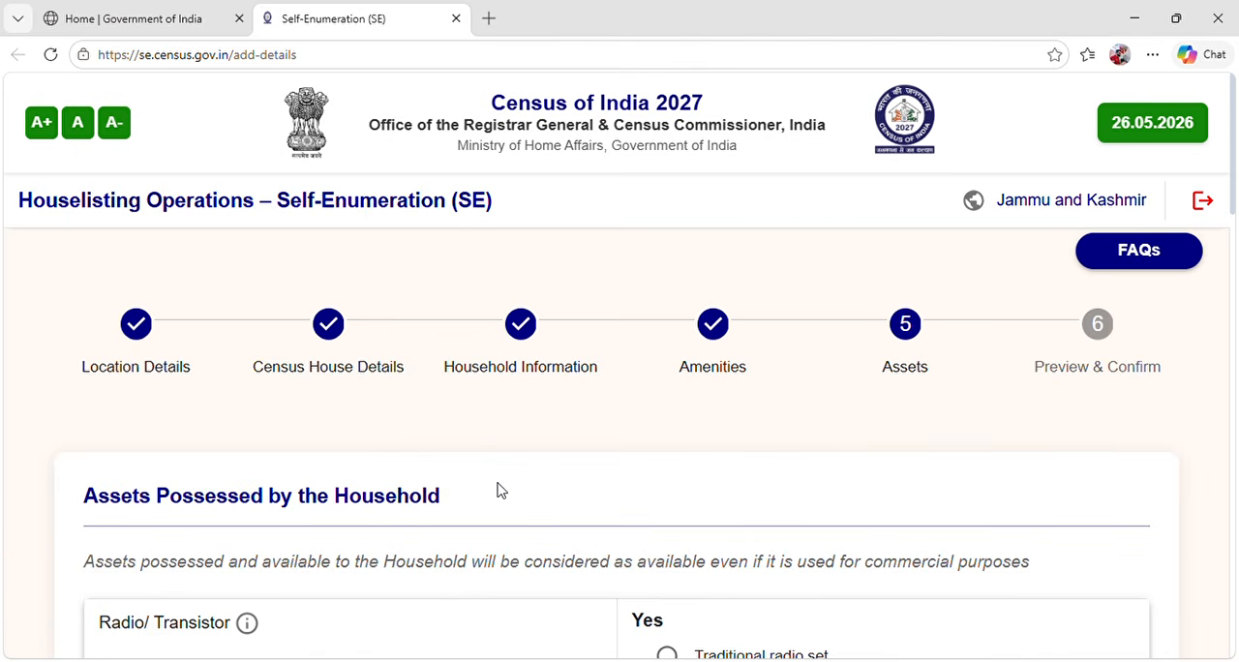
# Set Radio/ Transistor to On mobile/ smartphone and Television to Other DTH/ Dish
pyautogui.scroll(-2, 500, 491)
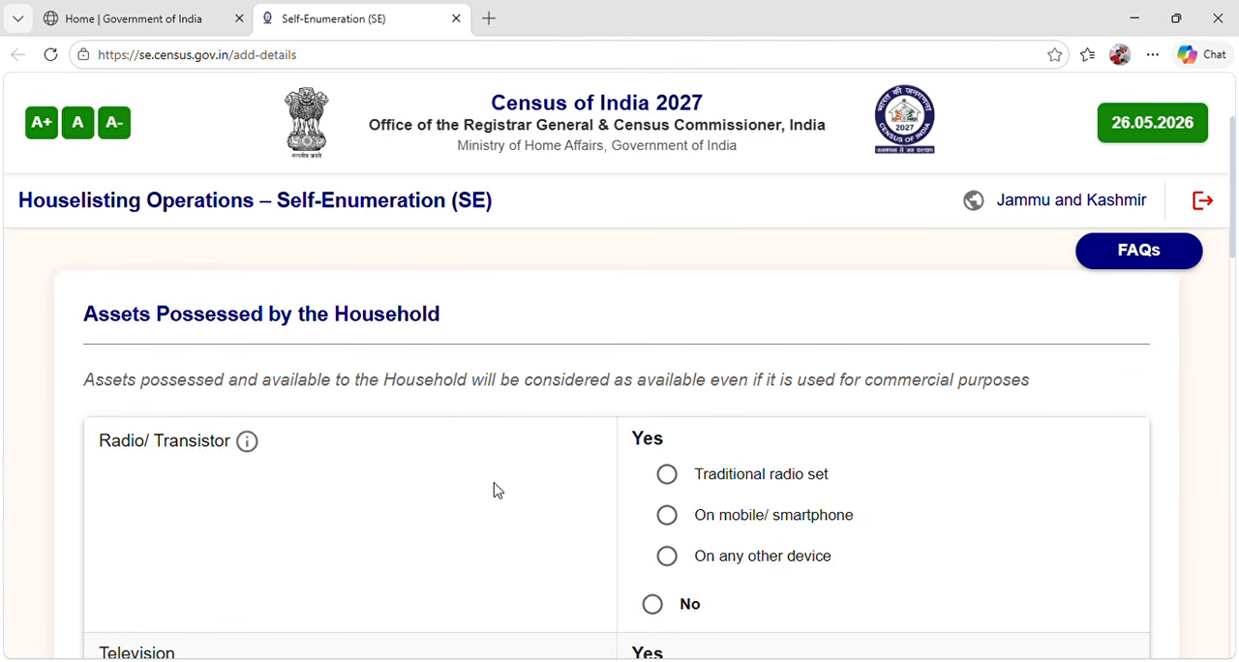
pyautogui.scroll(-1, 359, 493)
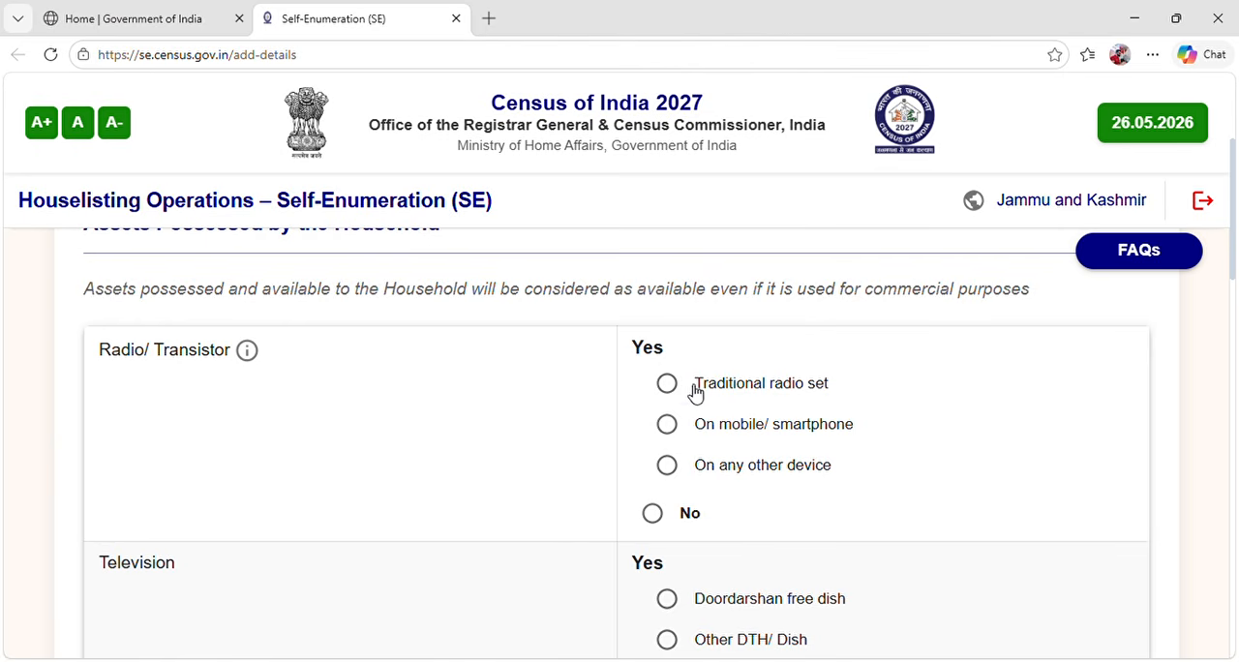
pyautogui.click(668, 426)
pyautogui.scroll(-2, 670, 430)
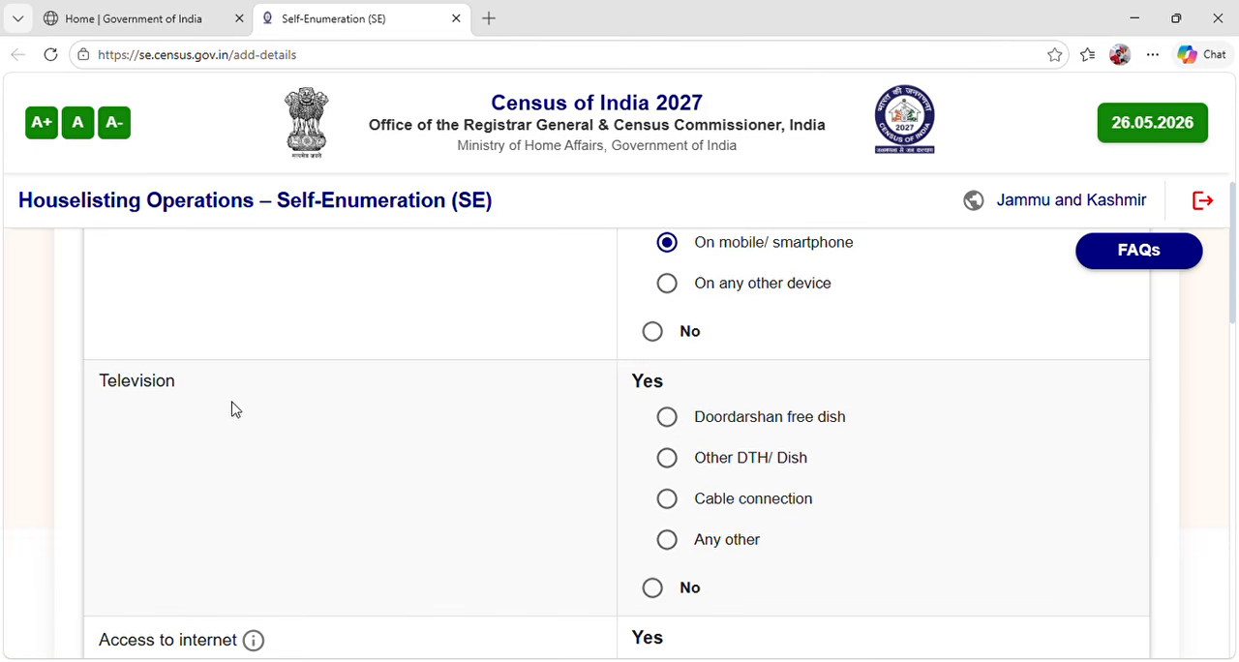
pyautogui.click(667, 417)
pyautogui.click(673, 461)
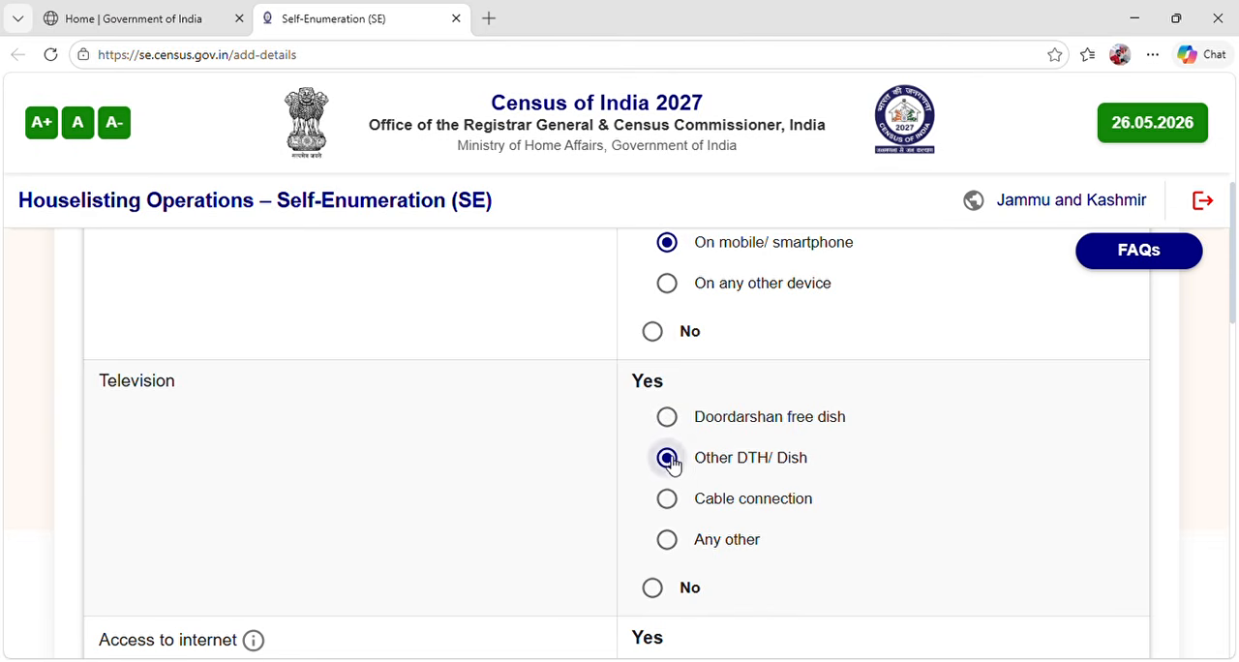
# Set Access to internet to On mobile/ smartphone and answer Yes for Laptop/ Computer
pyautogui.scroll(-3, 694, 575)
pyautogui.scroll(-1, 704, 588)
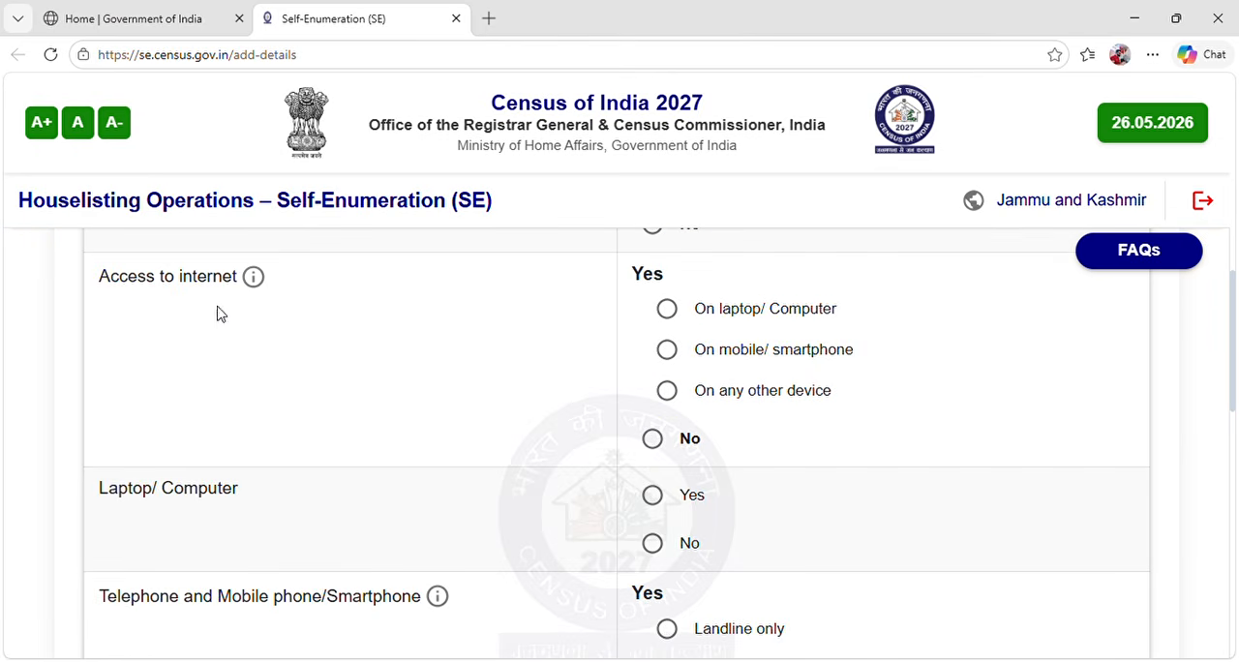
pyautogui.click(667, 350)
pyautogui.scroll(-1, 675, 360)
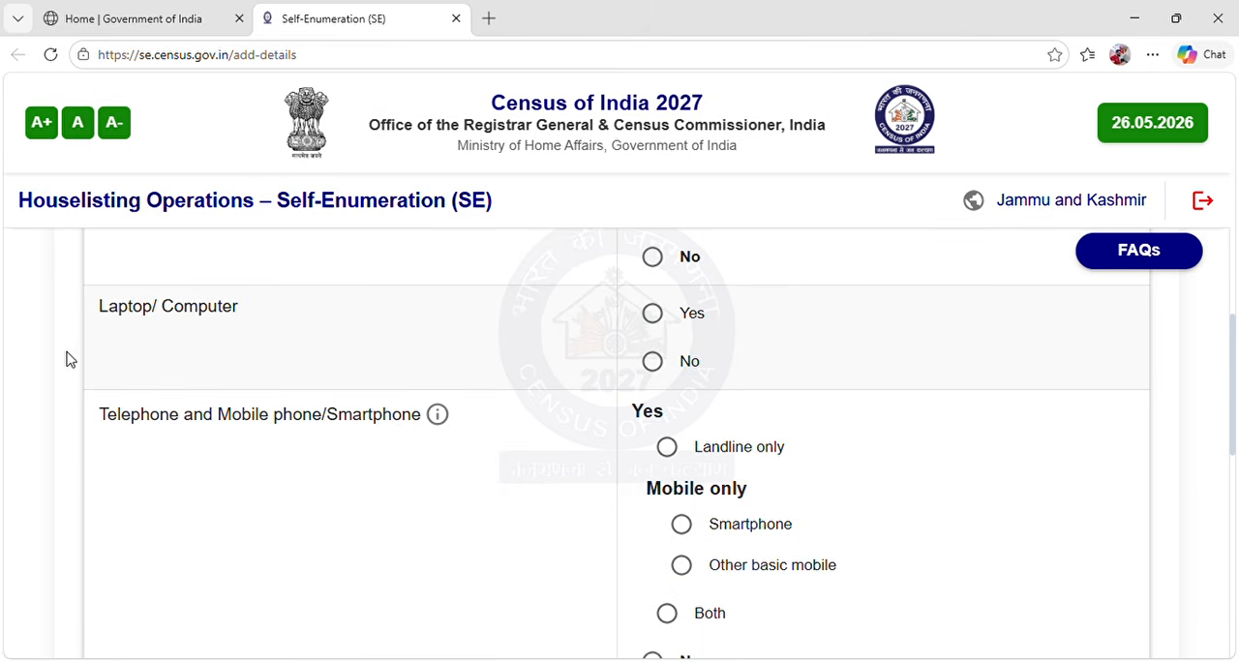
pyautogui.click(654, 317)
# Set the telephone and mobile ownership to Smartphone under Mobile only, and Bicycle and Scooter/Motorcycle/Moped to None
pyautogui.scroll(-1, 171, 522)
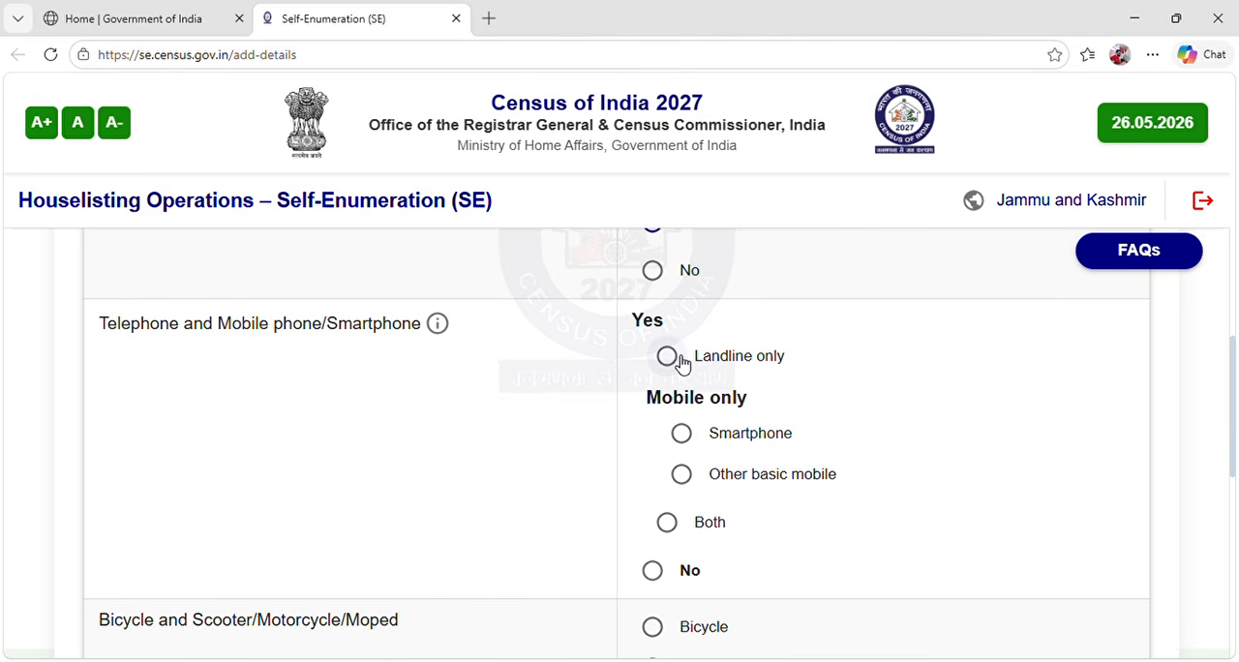
pyautogui.click(683, 435)
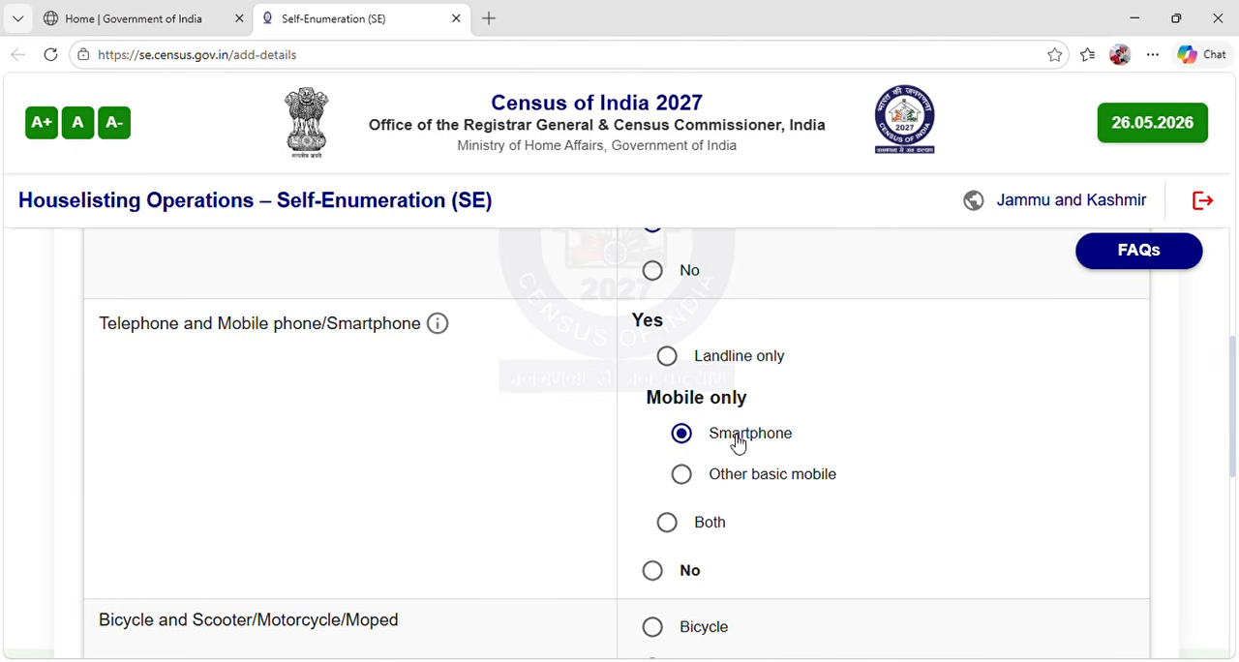
pyautogui.scroll(-1, 730, 535)
pyautogui.scroll(-2, 730, 535)
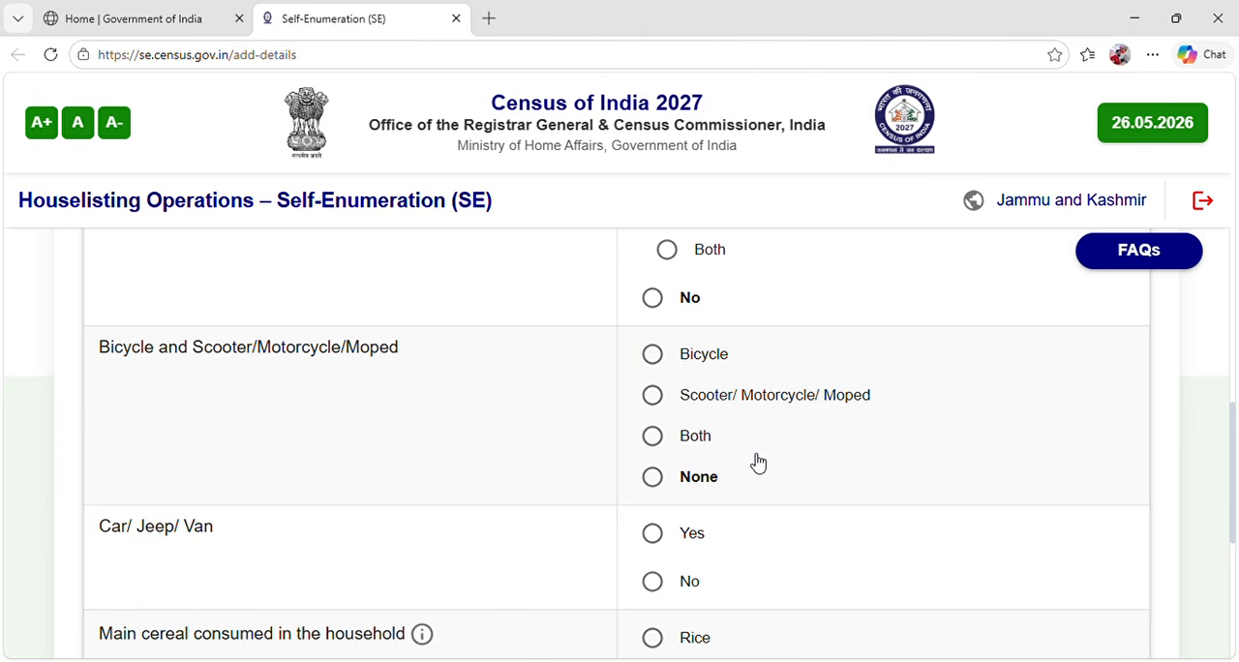
pyautogui.click(654, 481)
# Answer Yes for Car/ Jeep/ Van and set the main cereal consumed in the household to Rice
pyautogui.scroll(-1, 237, 548)
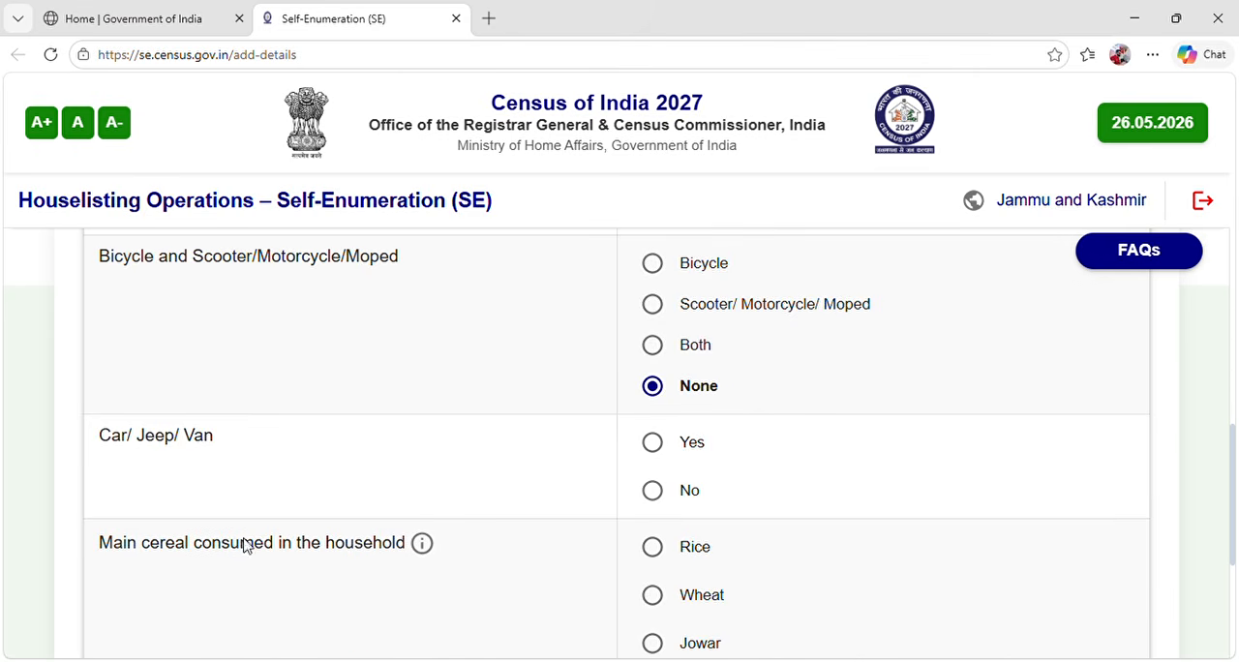
pyautogui.click(664, 456)
pyautogui.scroll(-1, 664, 459)
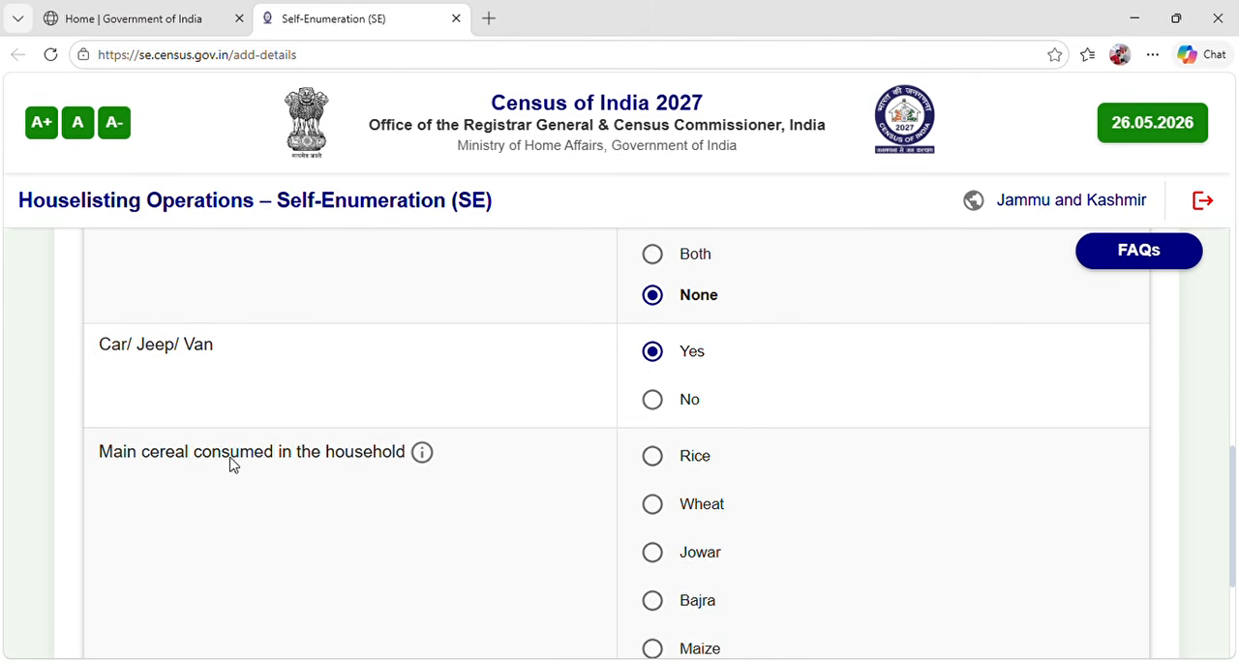
pyautogui.scroll(-2, 445, 503)
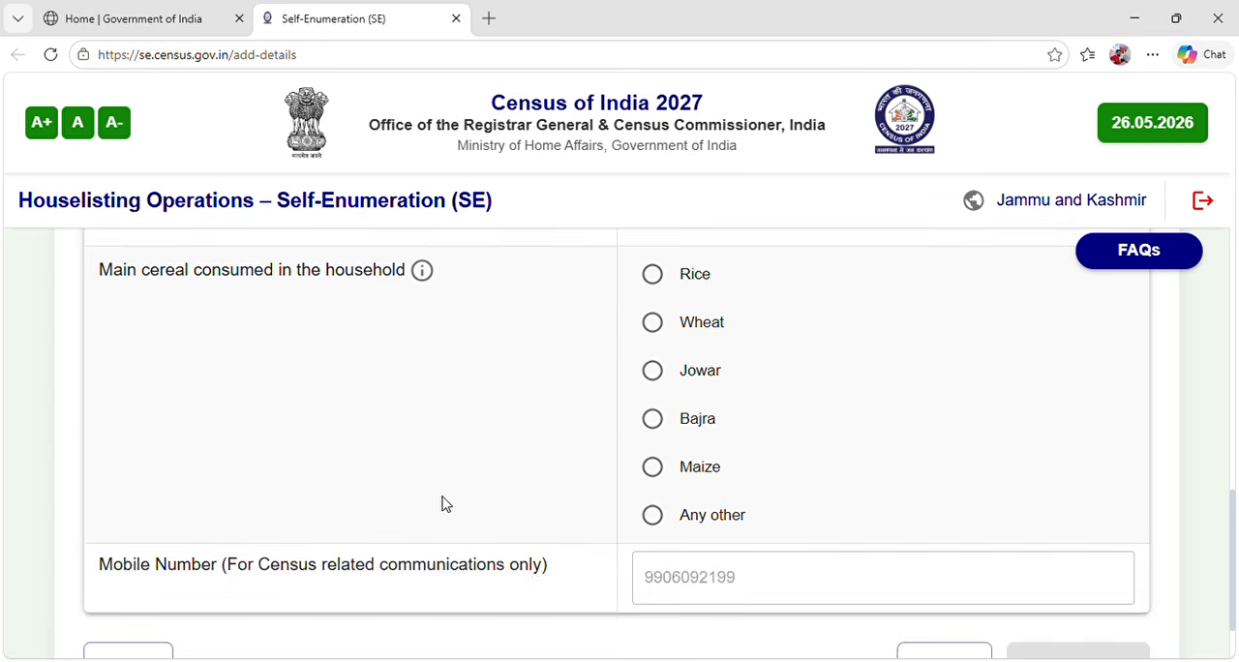
pyautogui.scroll(1, 445, 504)
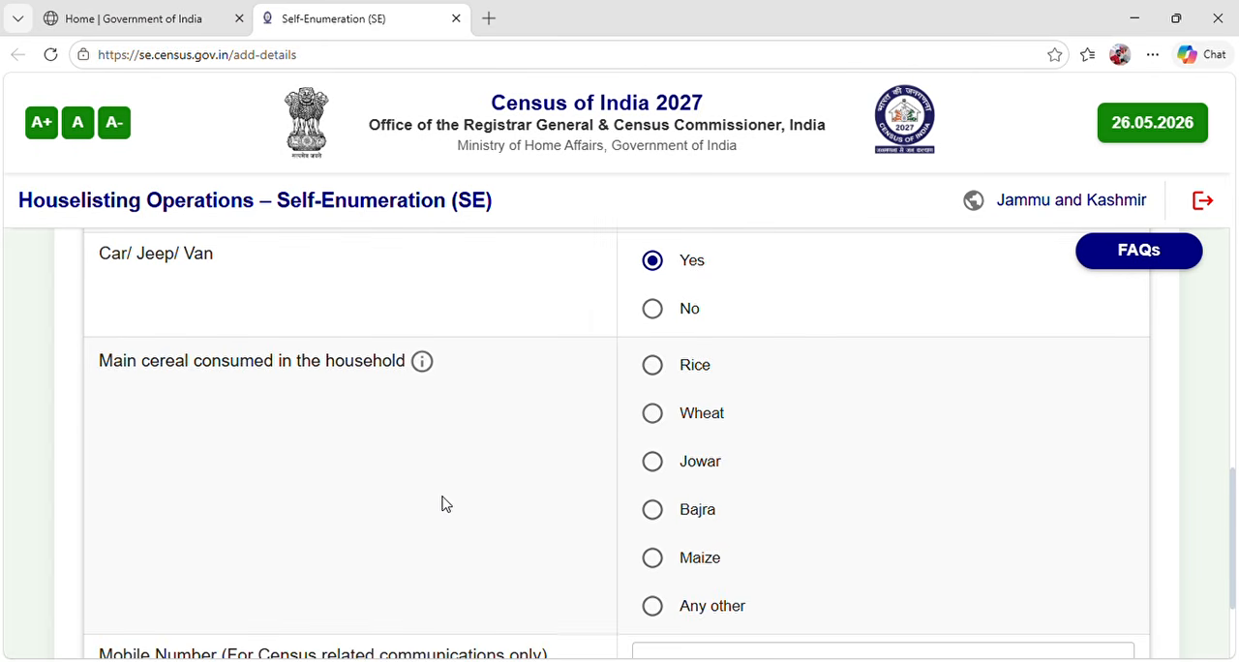
pyautogui.click(662, 376)
# Save the assets details and agree to continue to the preview of the household details
pyautogui.scroll(-2, 663, 377)
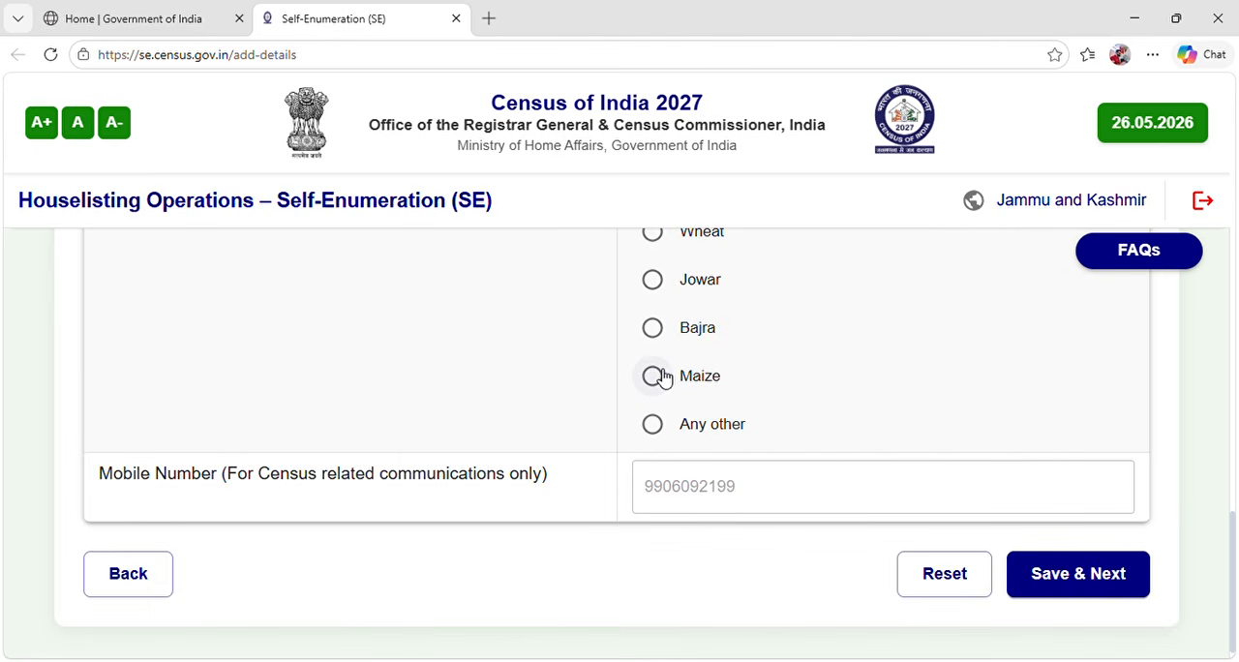
pyautogui.scroll(-1, 662, 378)
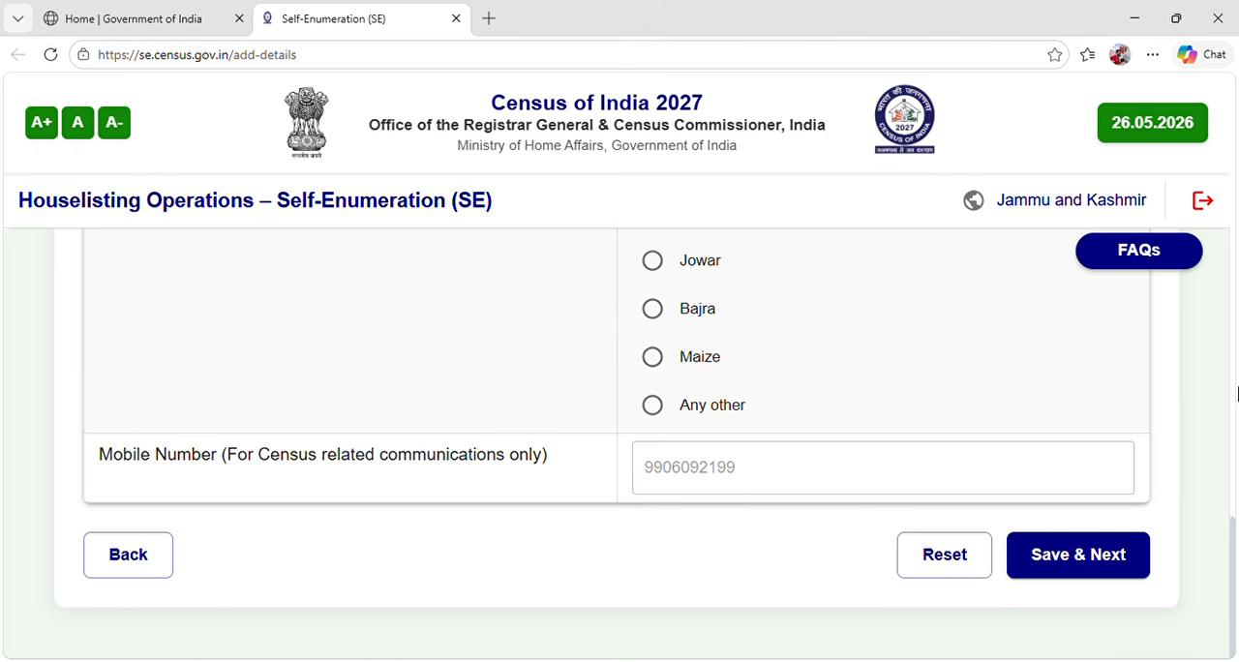
pyautogui.click(1075, 569)
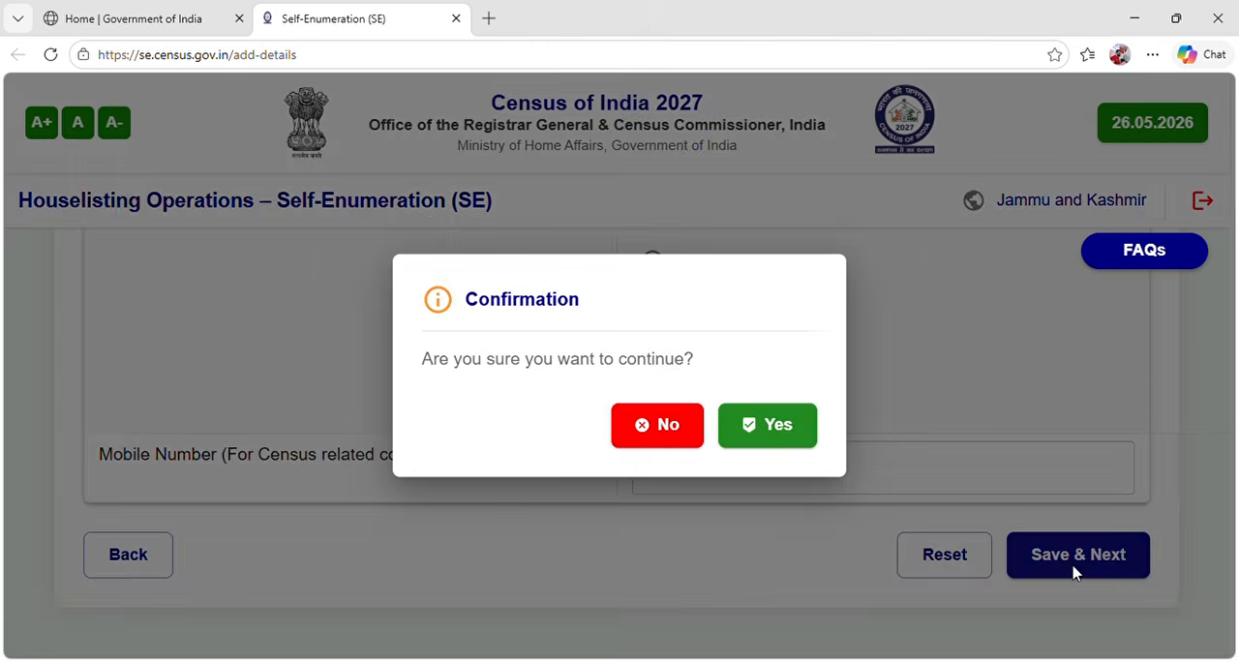
pyautogui.click(743, 426)
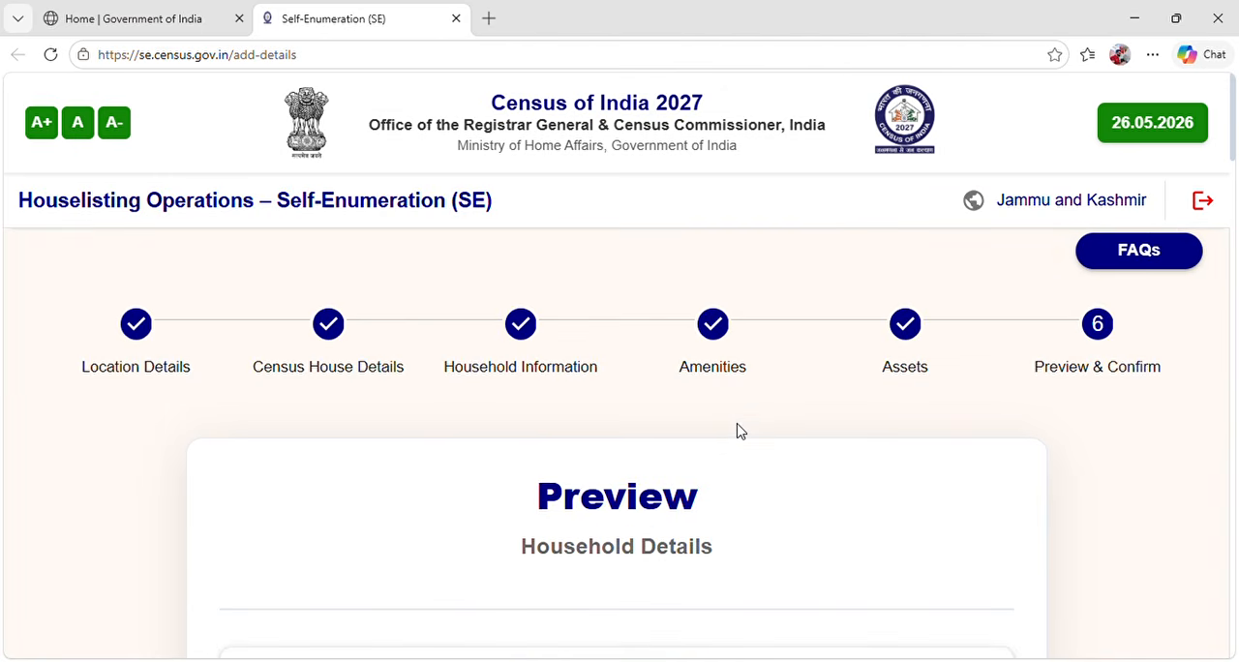
# Review the household details preview, covering the location, census house, household, amenities and assets answers
pyautogui.scroll(-5, 738, 430)
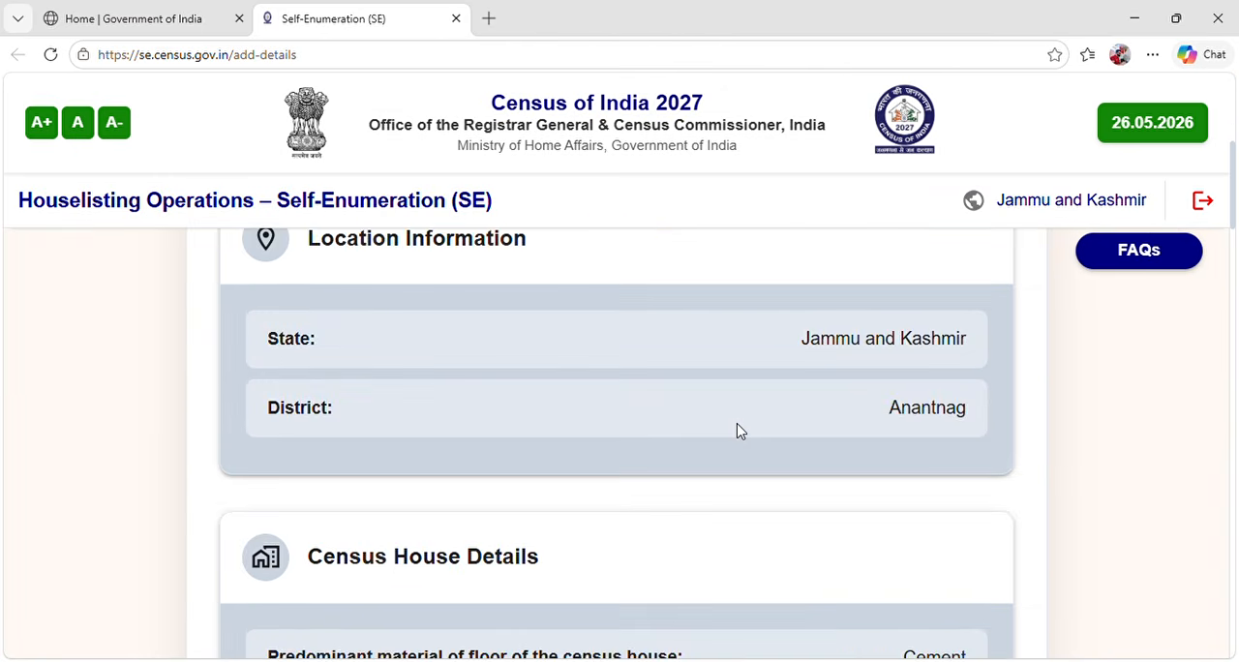
pyautogui.scroll(-10, 738, 430)
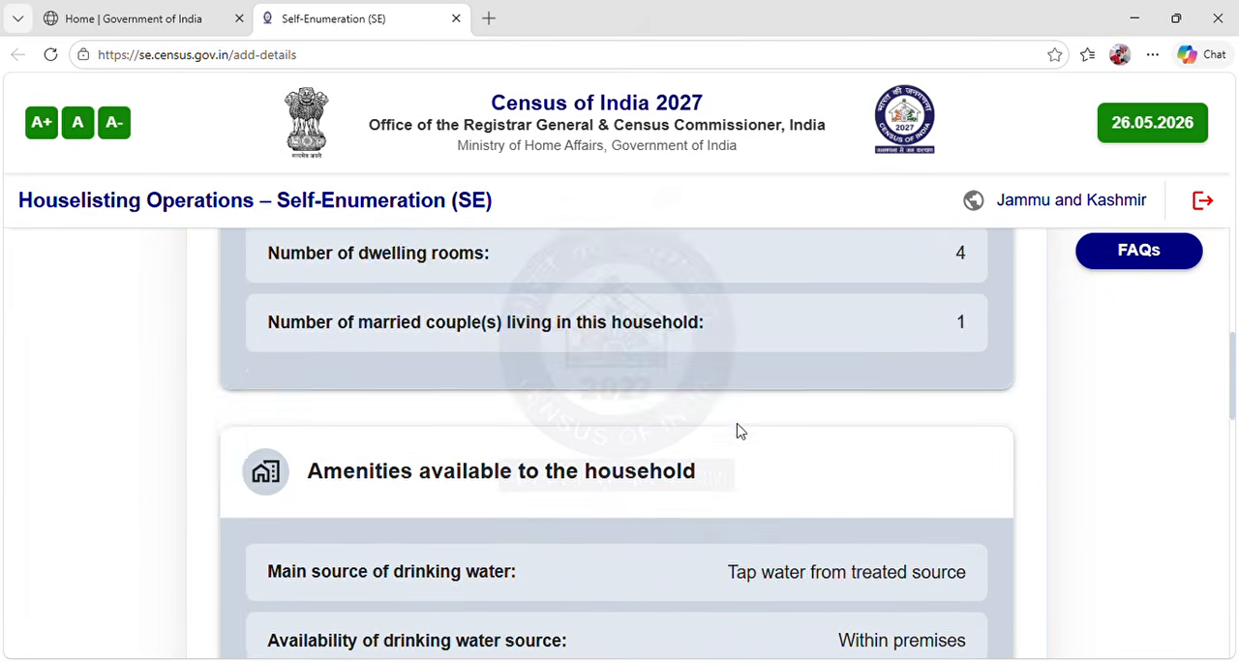
pyautogui.scroll(-10, 738, 431)
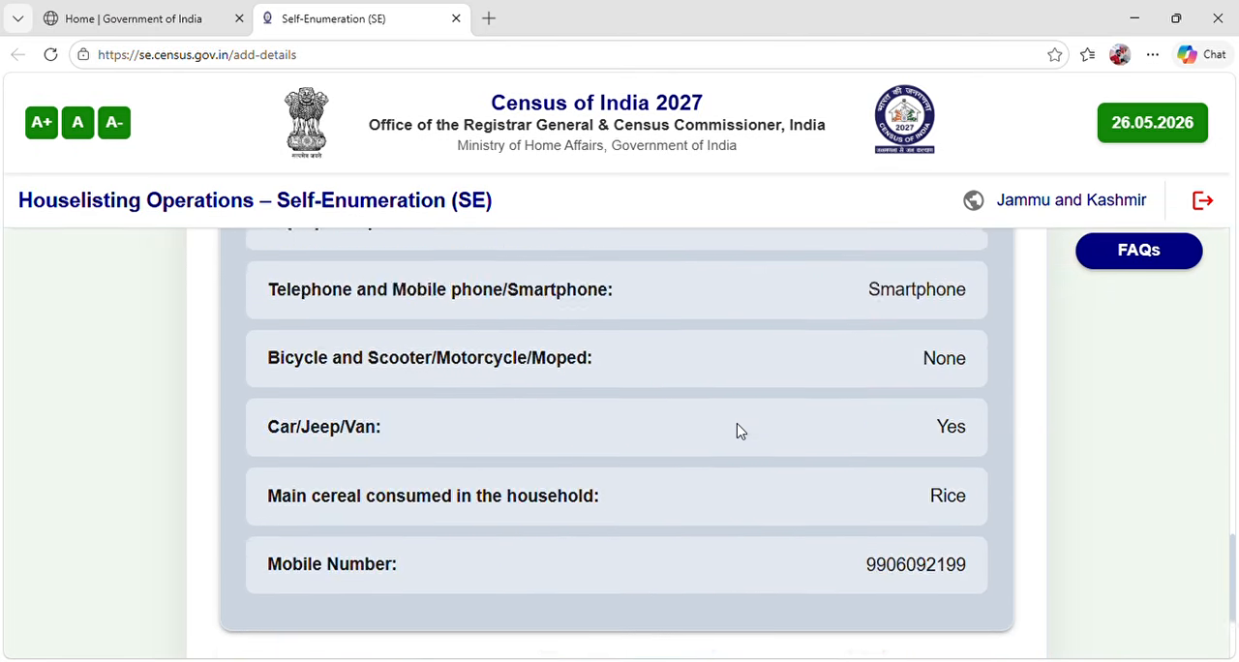
pyautogui.scroll(-3, 738, 430)
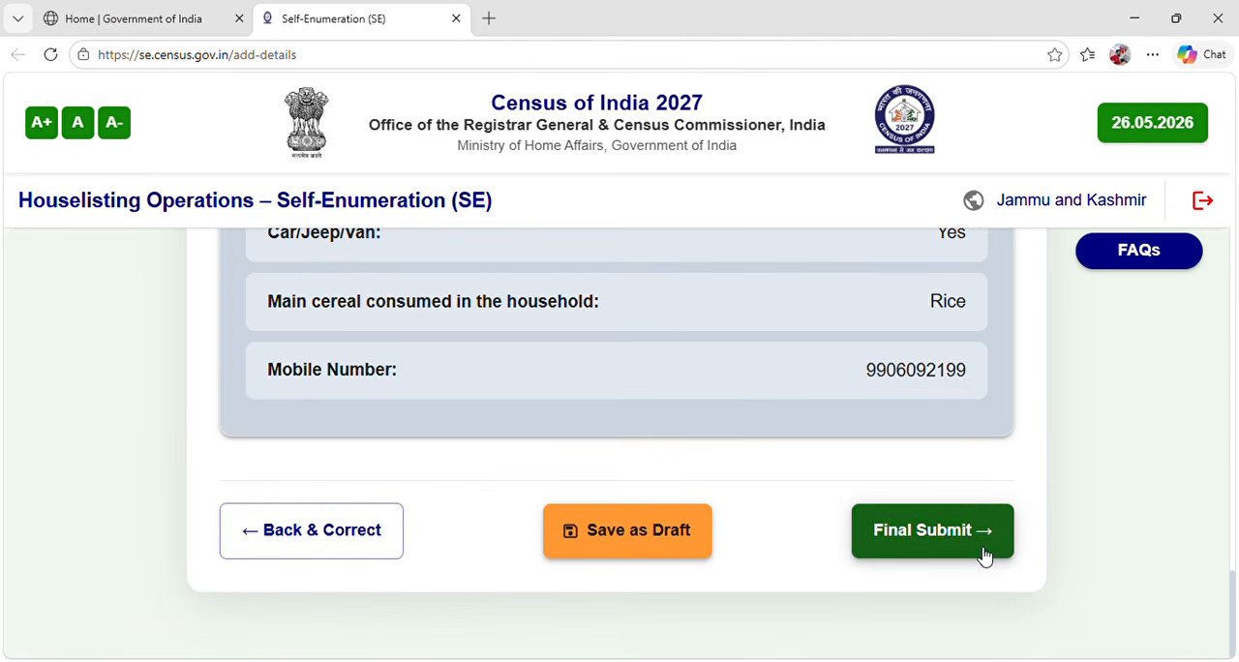
pyautogui.scroll(8, 983, 503)
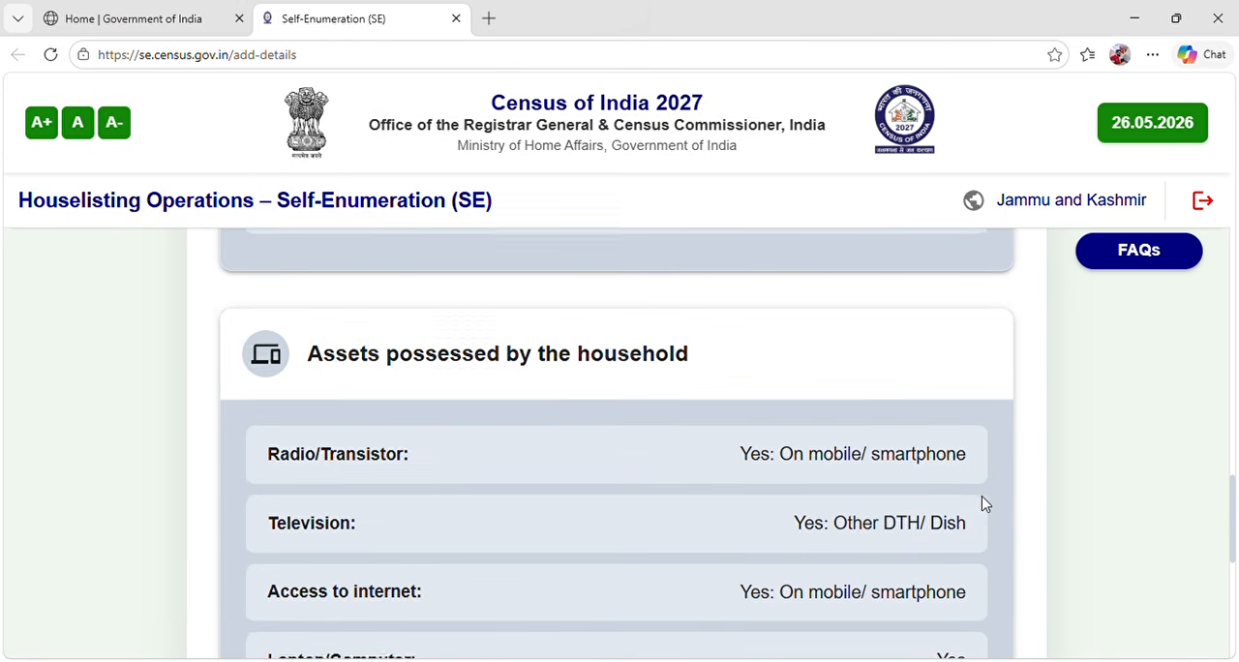